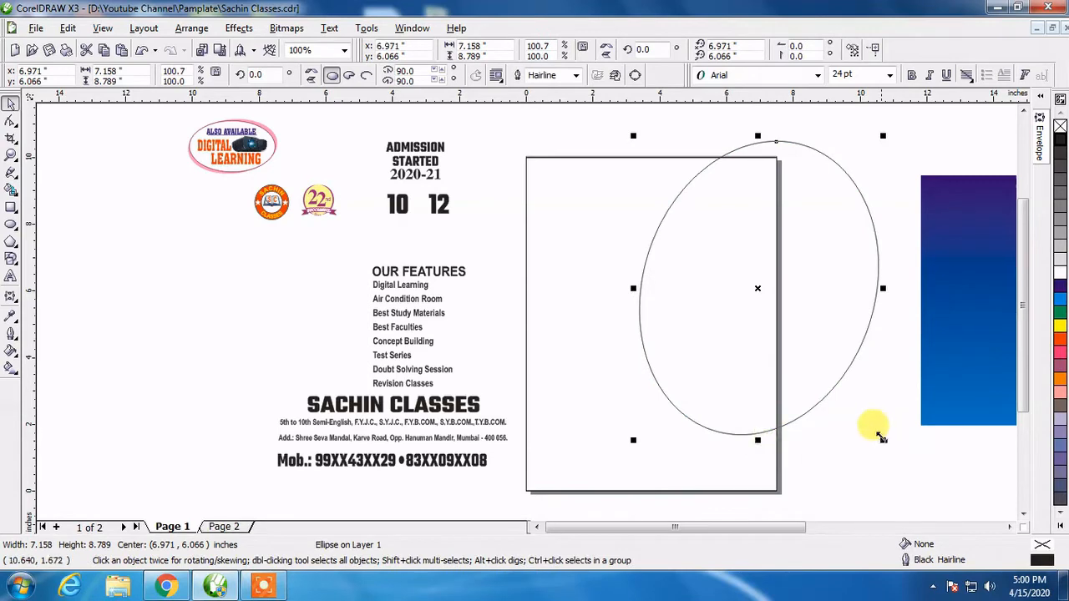
- Scale and slant the ellipse overlapping the page's edge, then shorten it to about 7.67 by 8.25 inches
drag(883, 442, 899, 449)
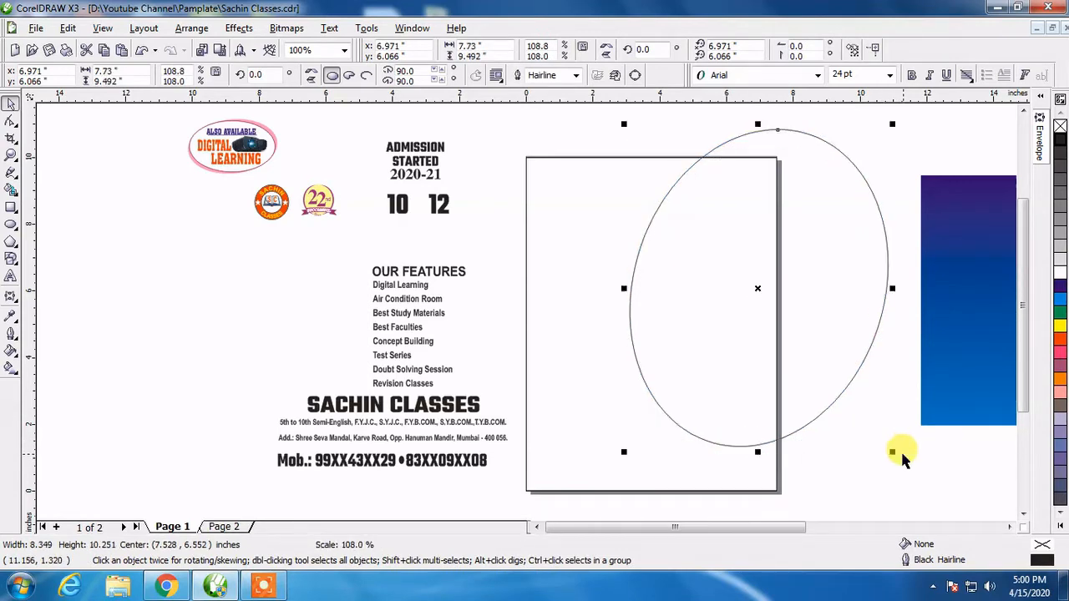
click(746, 449)
drag(763, 451, 782, 451)
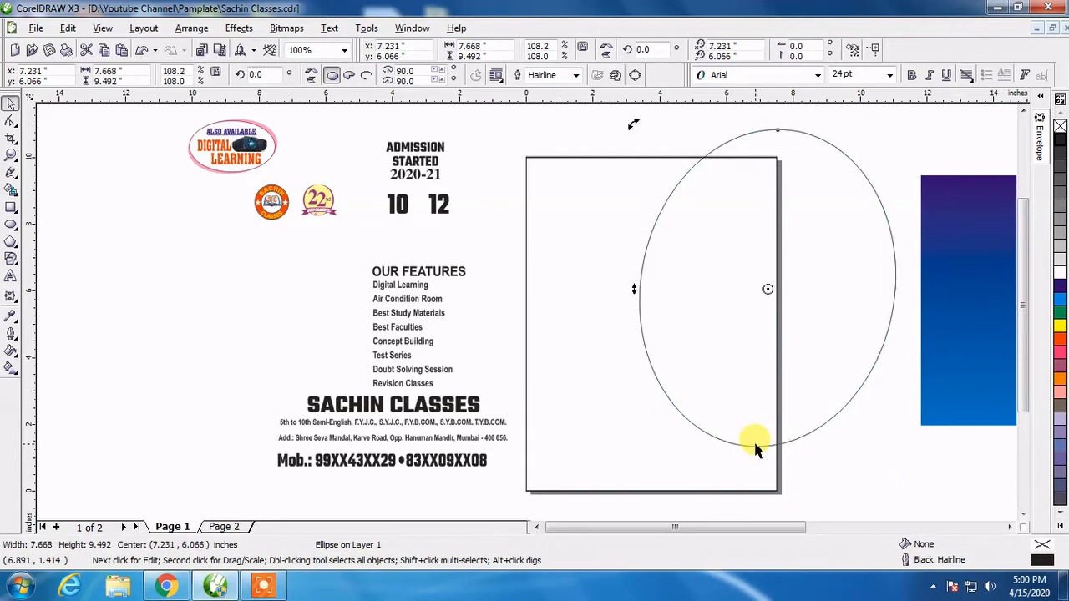
key(Escape)
click(756, 445)
click(758, 446)
click(754, 447)
drag(754, 447, 780, 410)
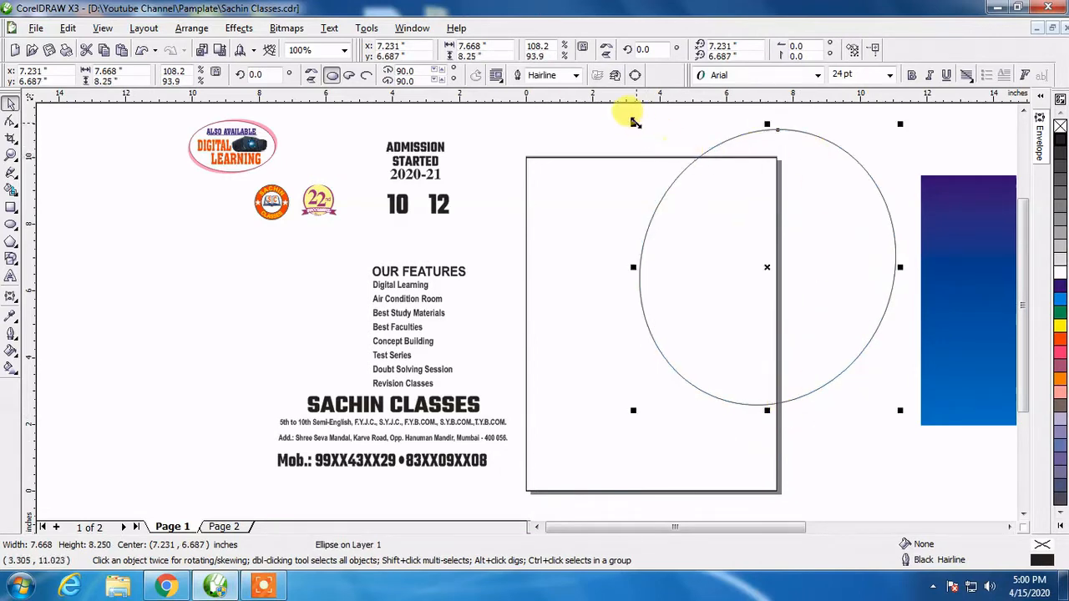
- Enlarge the ellipse slightly and slant its lower side to finish at about 7.76 by 8.37 inches
drag(633, 124, 620, 123)
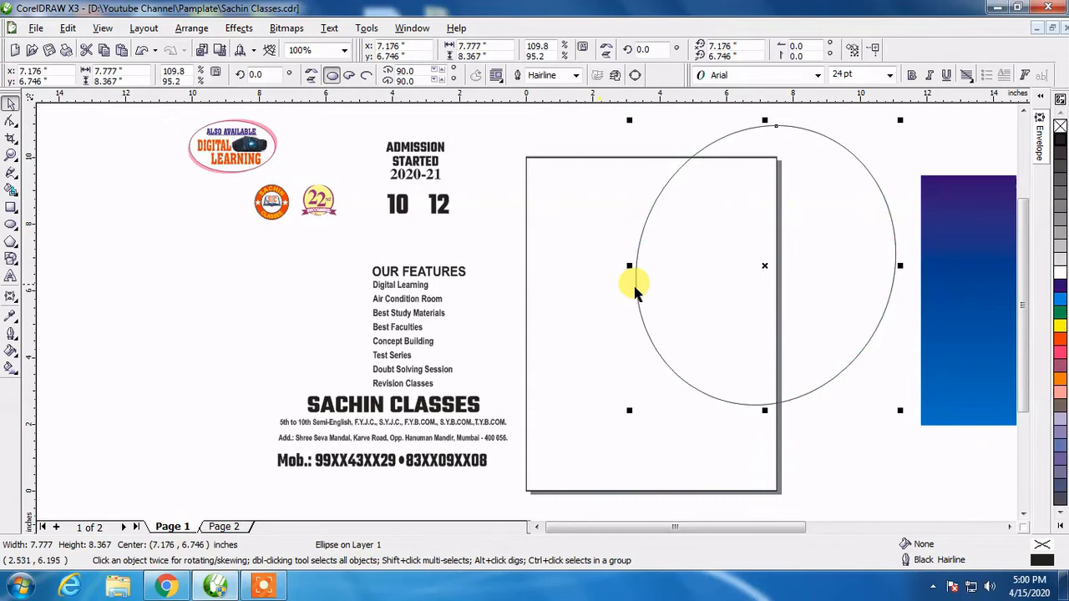
click(718, 399)
drag(761, 409, 760, 407)
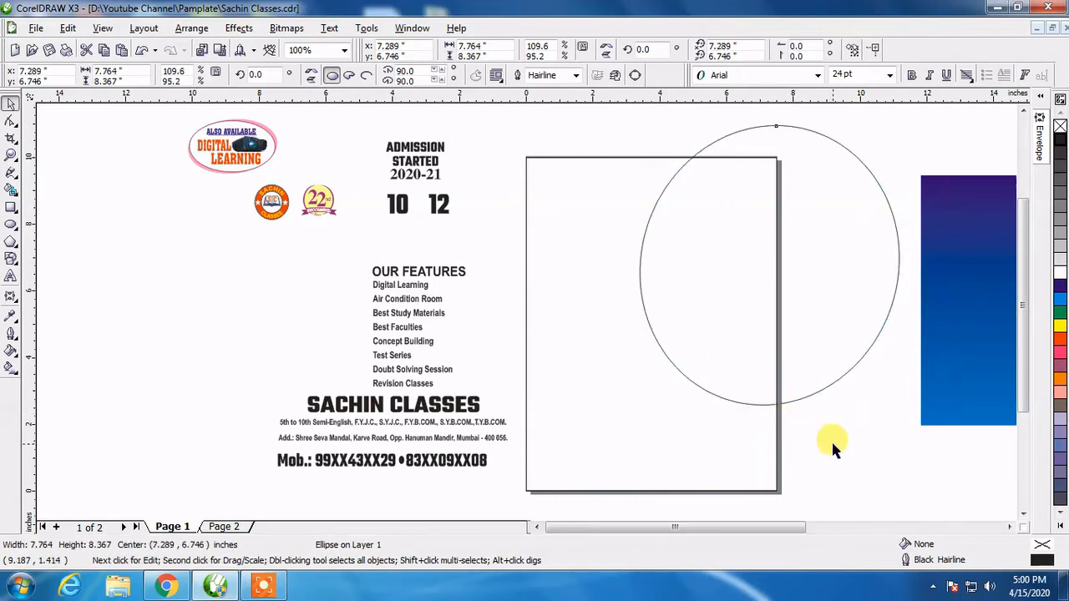
click(831, 439)
click(814, 134)
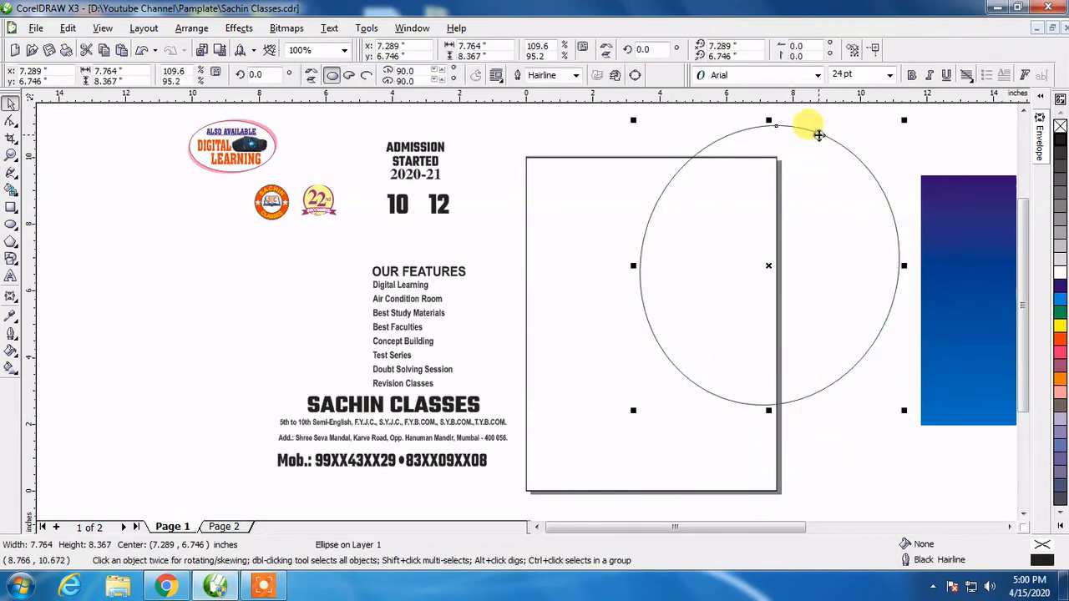
click(831, 253)
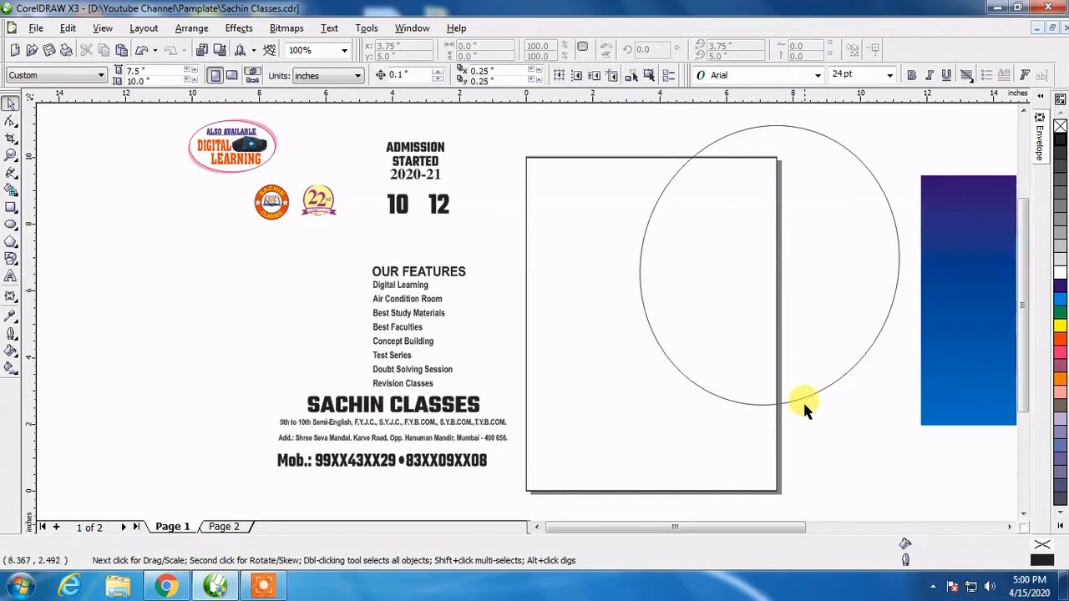
- Move the bookshelf photo beside the ellipse, overlapping the page, and shift the blue gradient rectangle up out of its way
scroll(844, 431, down, 1)
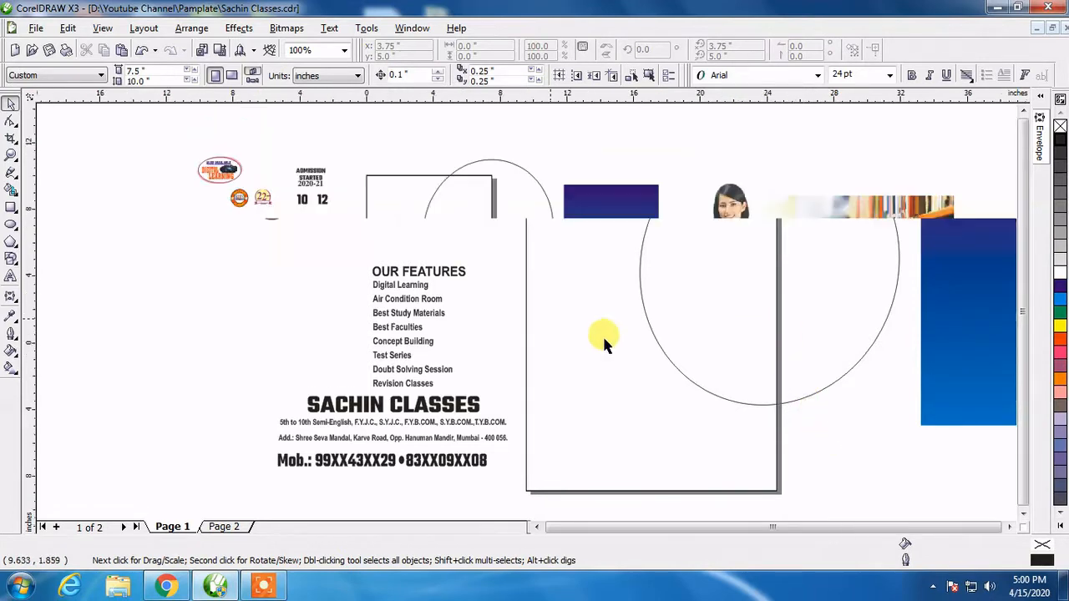
key(F2)
drag(250, 131, 988, 405)
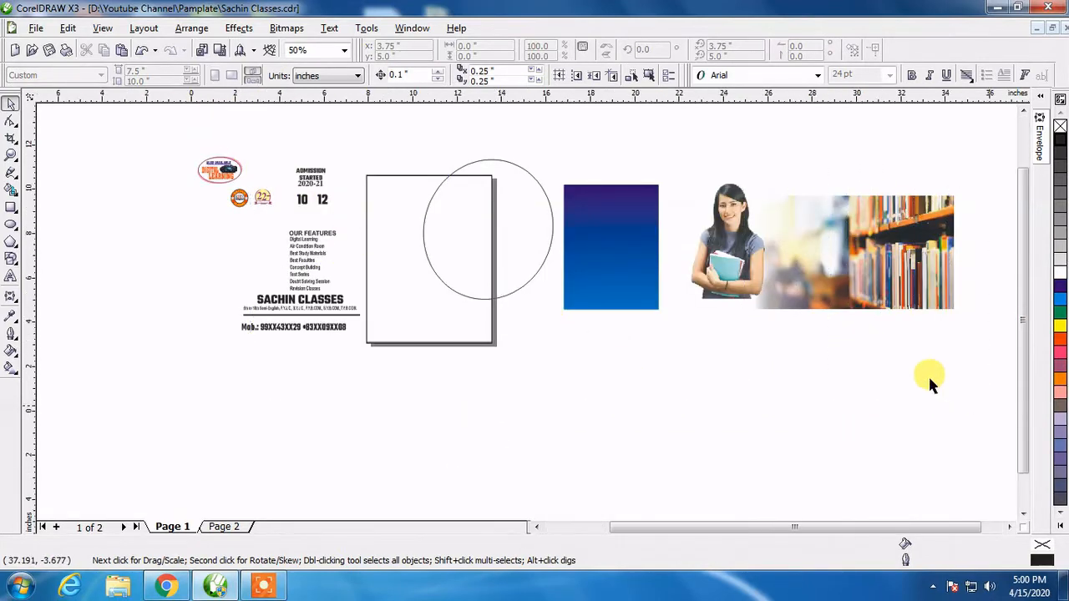
drag(886, 302, 477, 365)
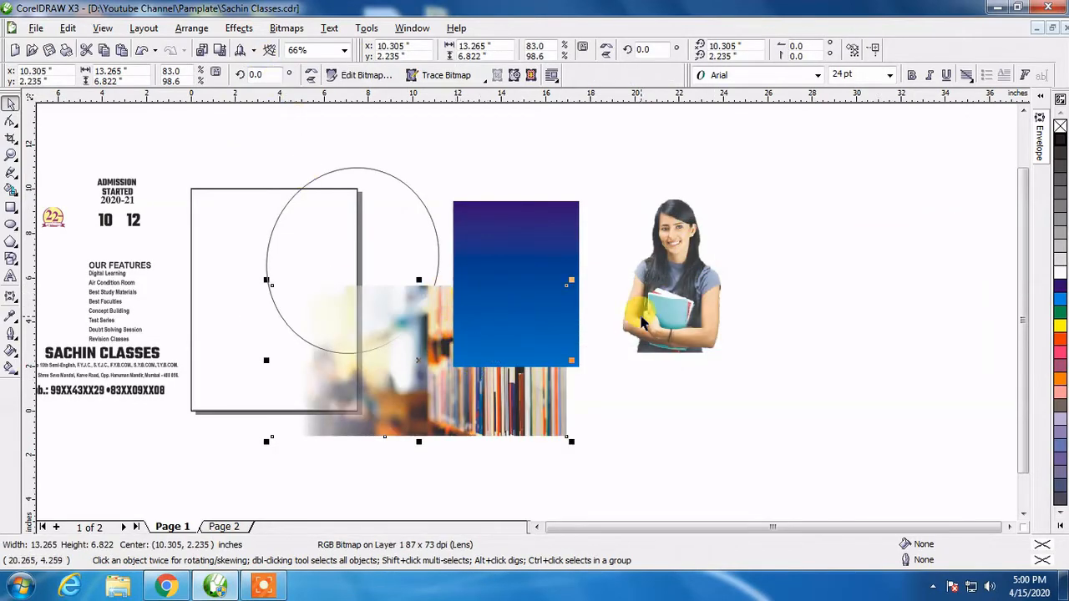
drag(480, 234, 449, 126)
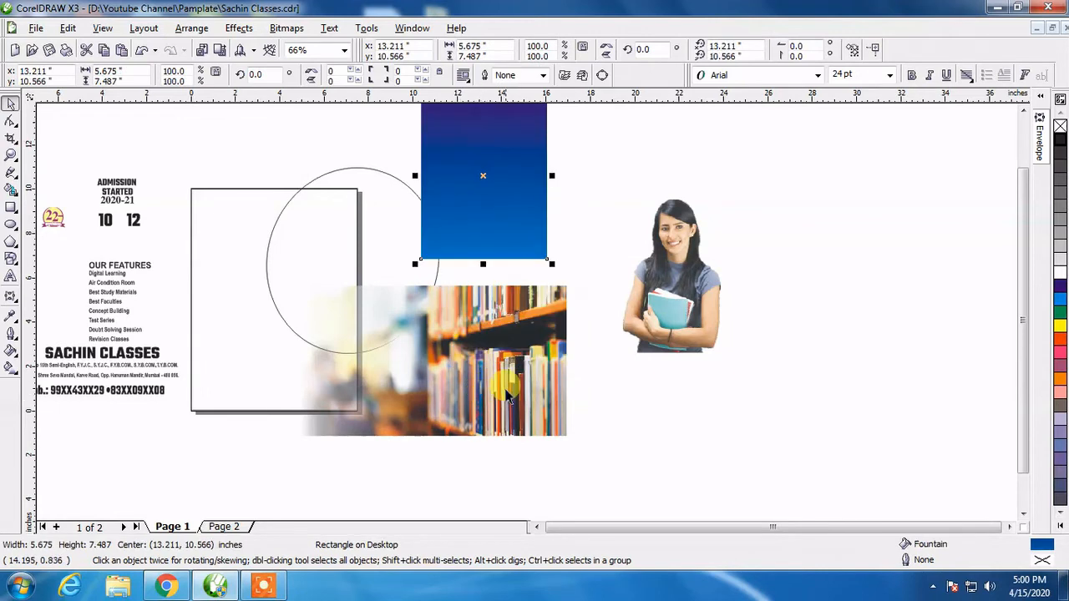
- Place the bookshelf photo inside the ellipse with PowerClip
click(509, 399)
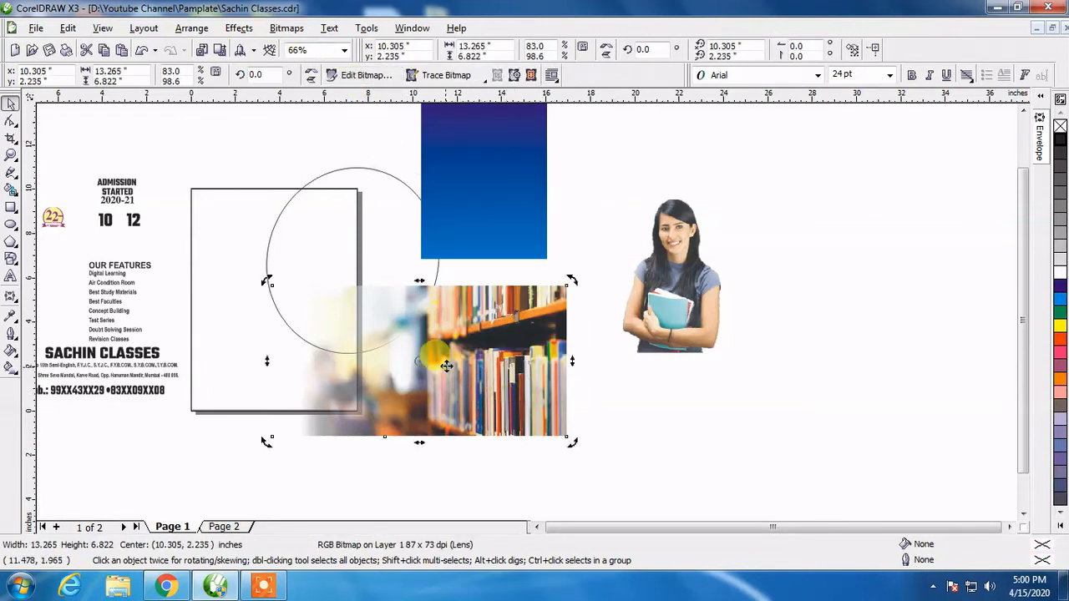
click(248, 28)
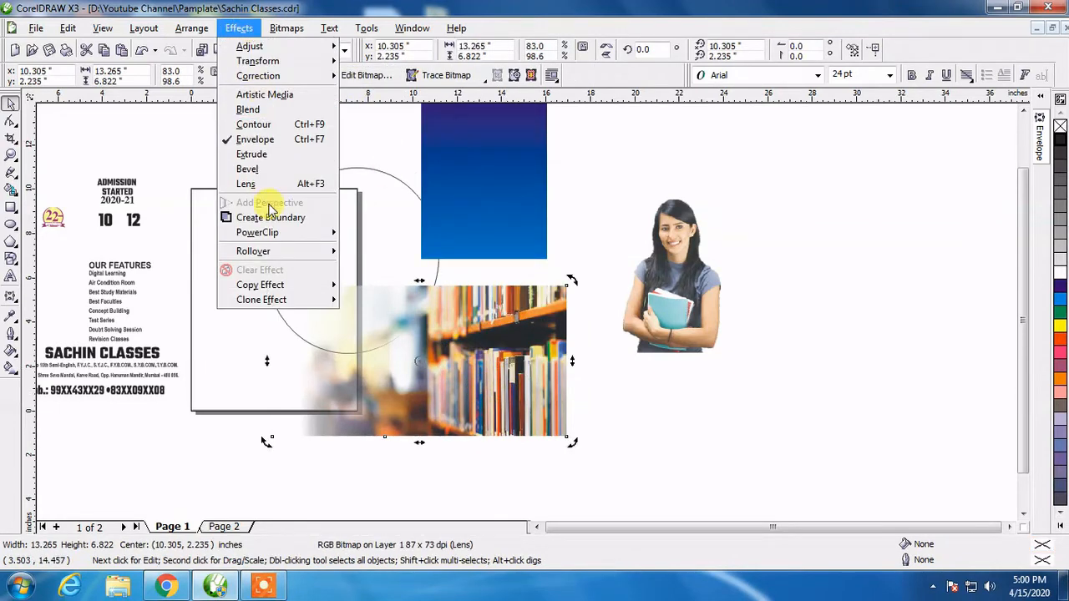
mouse_move(313, 240)
click(380, 234)
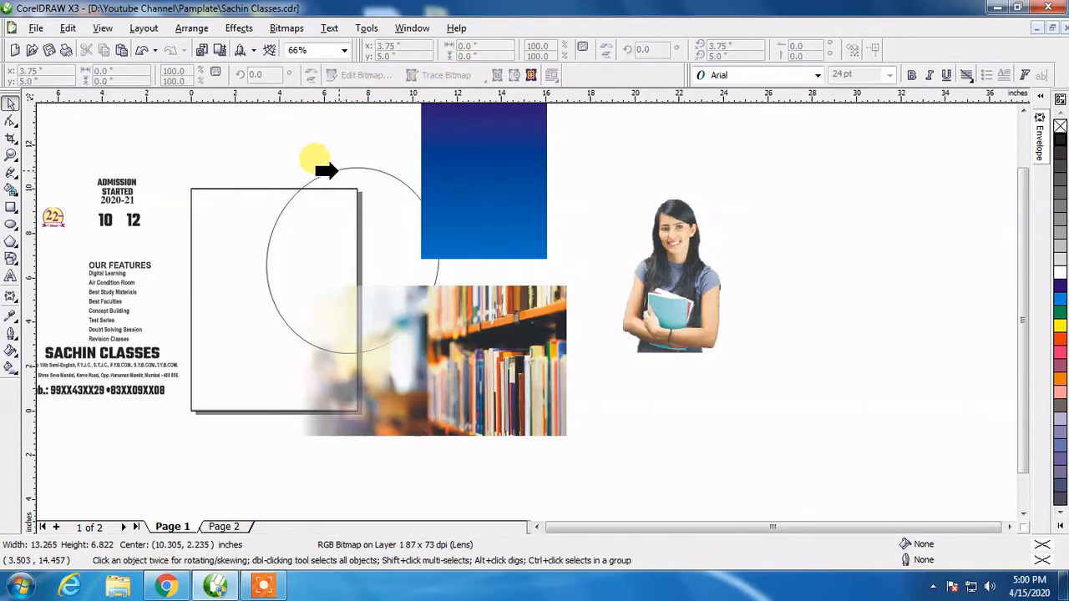
click(339, 171)
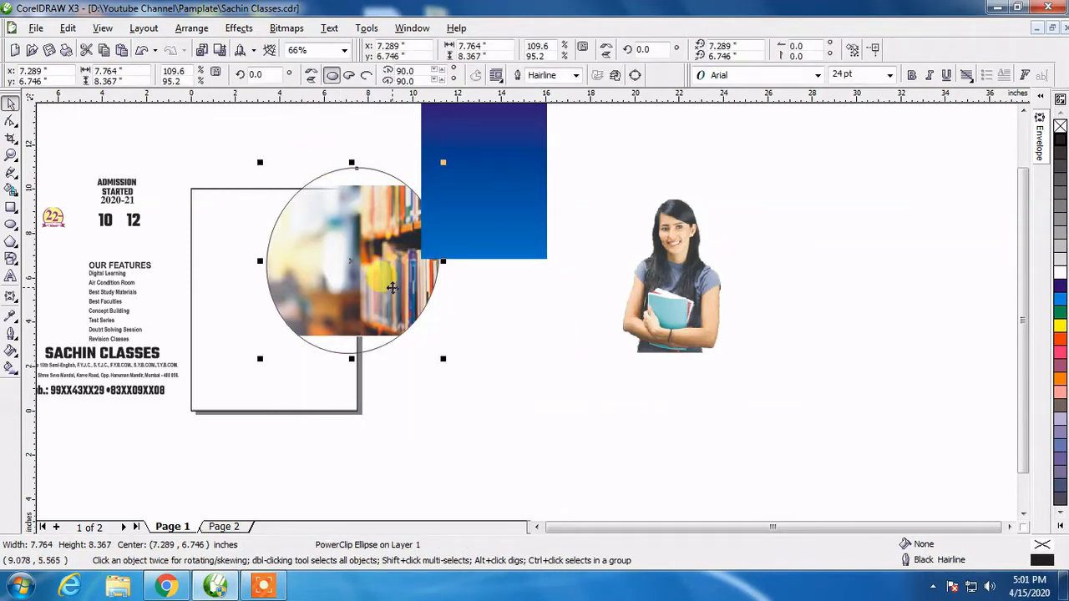
- Edit the ellipse's PowerClip contents, enlarging the bookshelf photo to about 15.62 by 8.03 inches and centring it near x 9.74, y 6.54 inches
ctrl+click(388, 284)
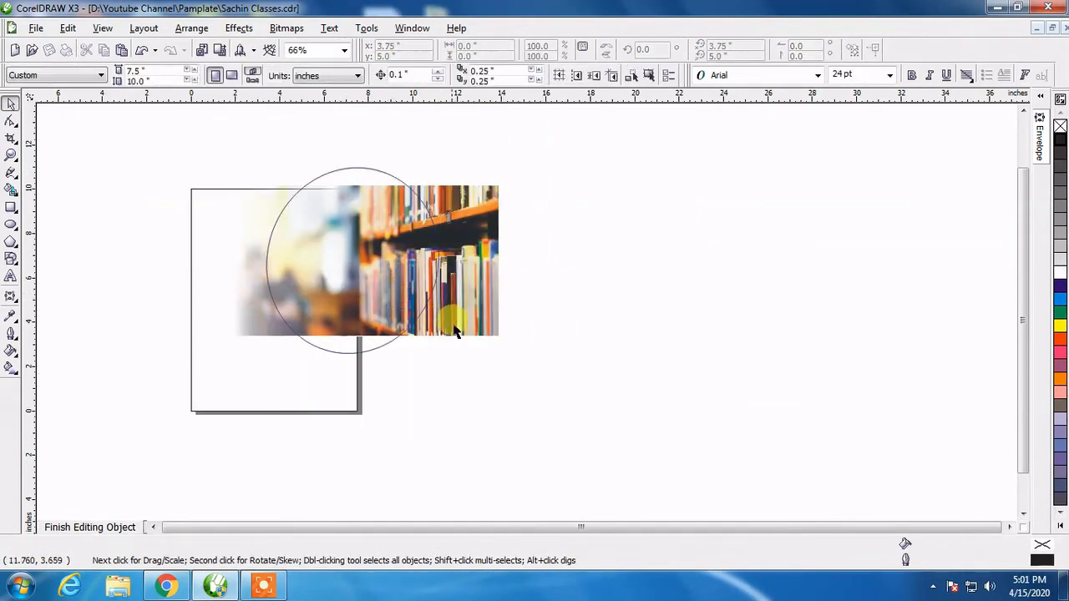
drag(466, 330, 498, 329)
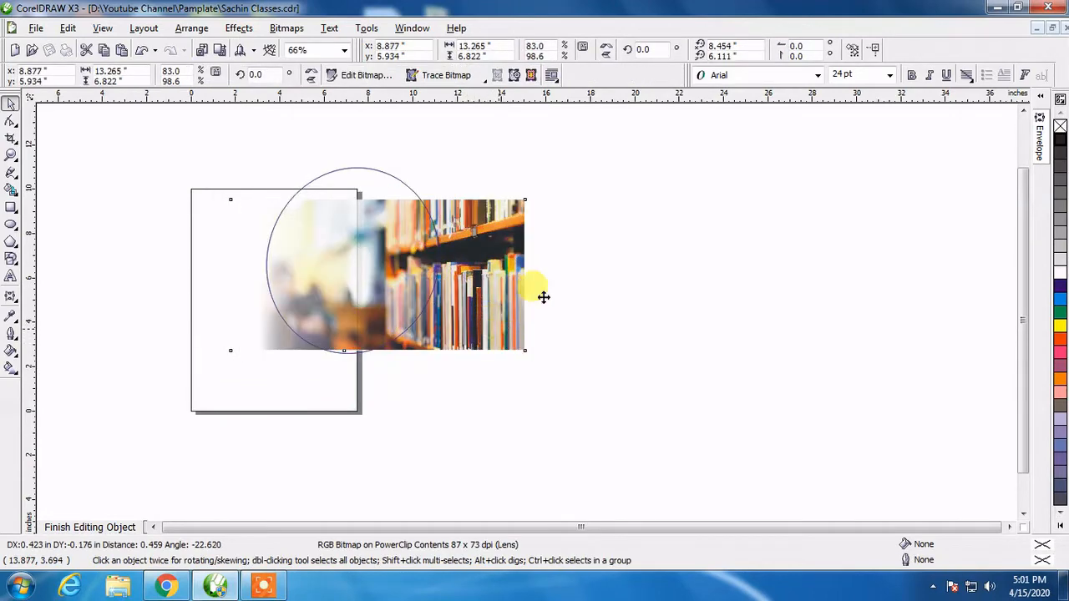
drag(539, 199, 590, 167)
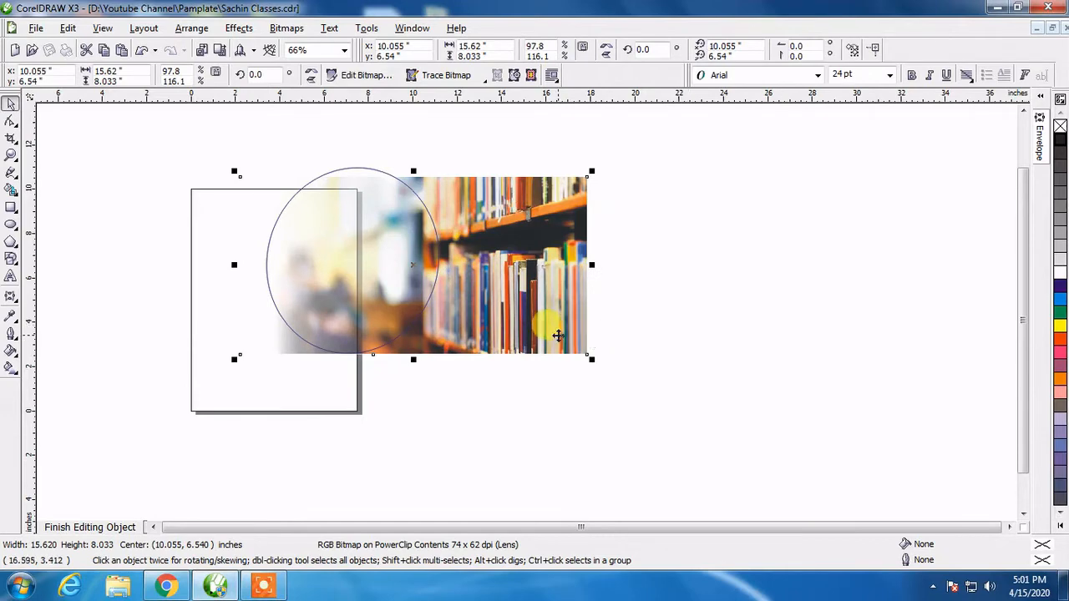
drag(557, 334, 550, 334)
ctrl+click(681, 360)
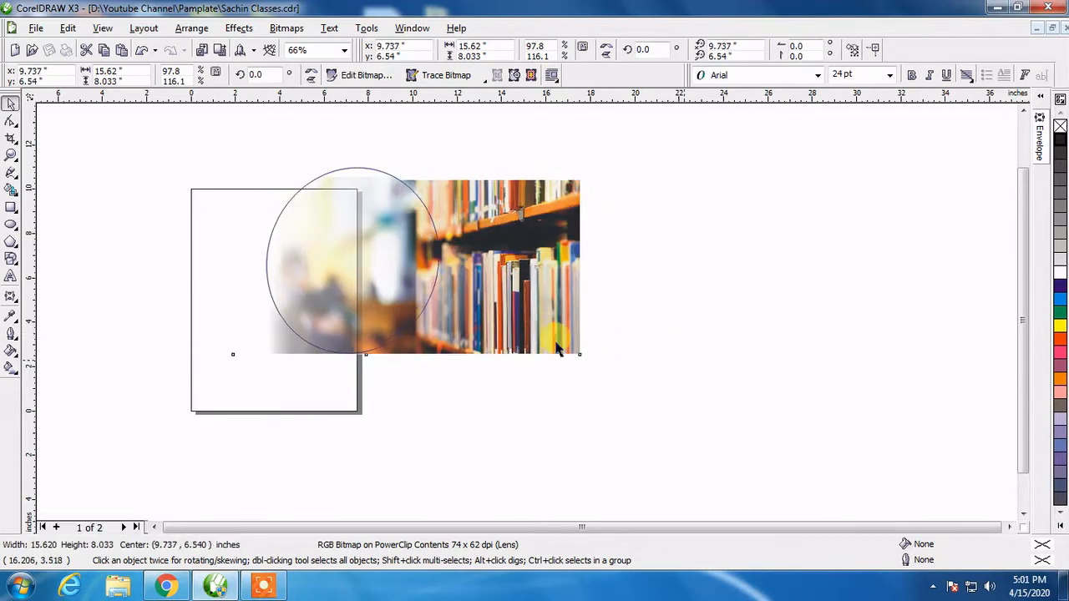
- Place the blue gradient rectangle inside the same ellipse with PowerClip
click(499, 164)
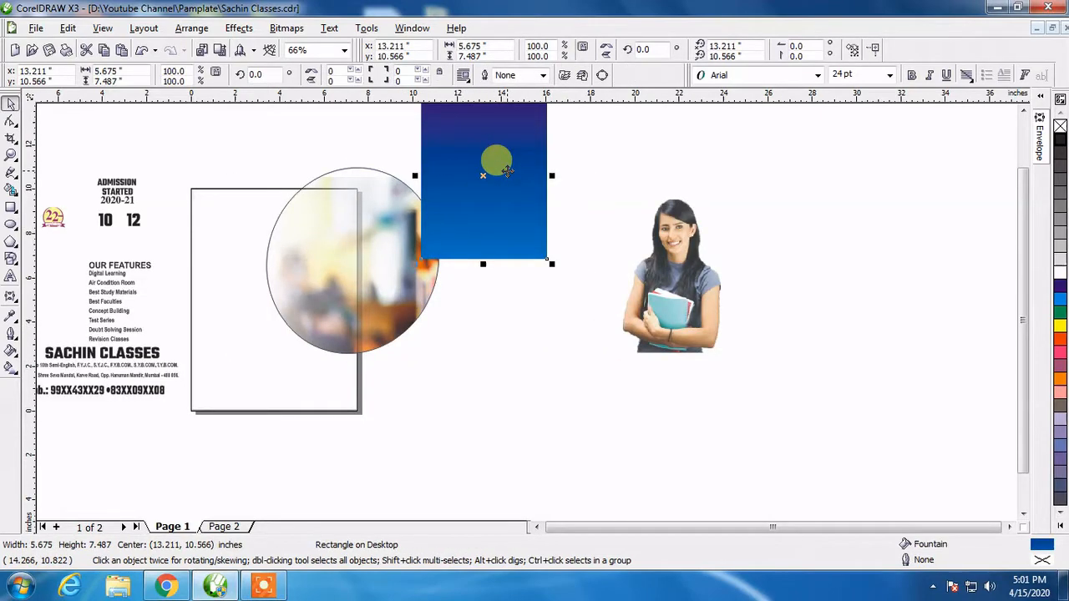
click(239, 28)
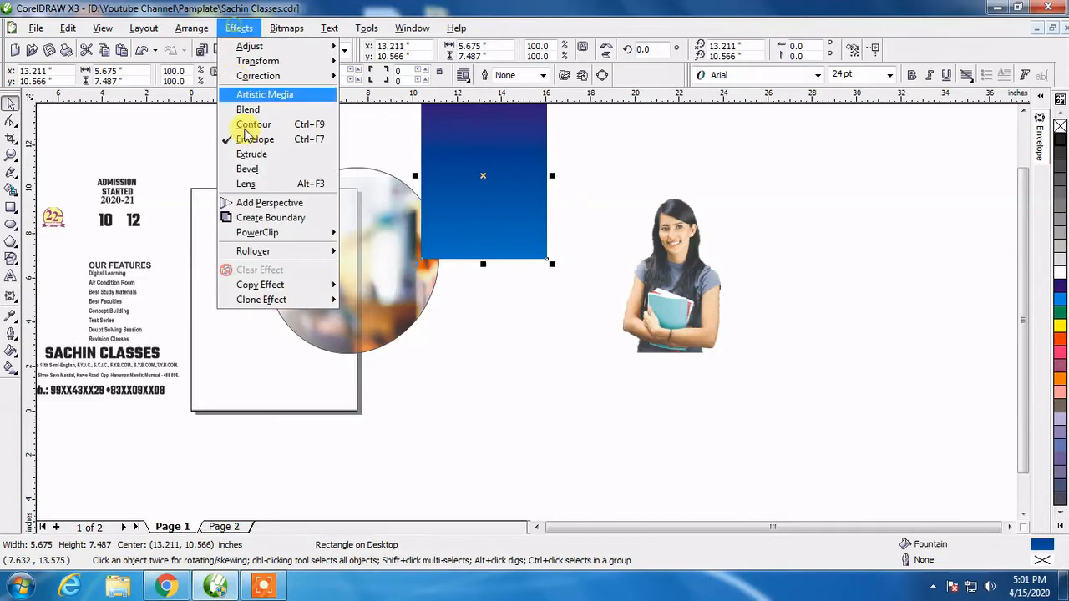
mouse_move(250, 234)
click(376, 235)
click(303, 231)
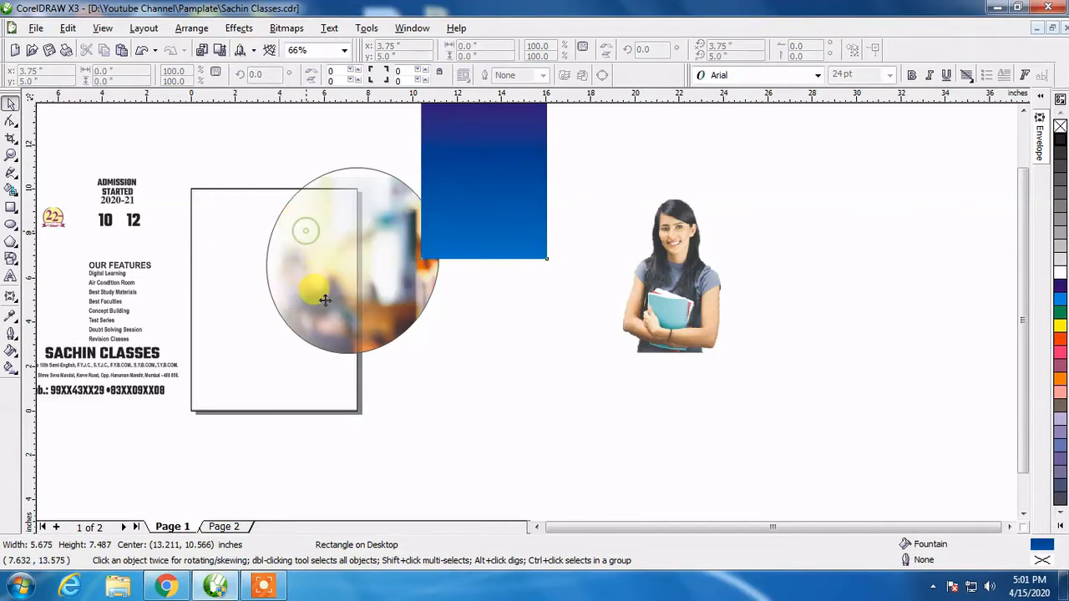
- Within the ellipse's PowerClip contents, shift the gradient rectangle about 1.94 inches left and enlarge it beyond the ellipse's left, top and bottom edges
ctrl+click(342, 308)
click(335, 291)
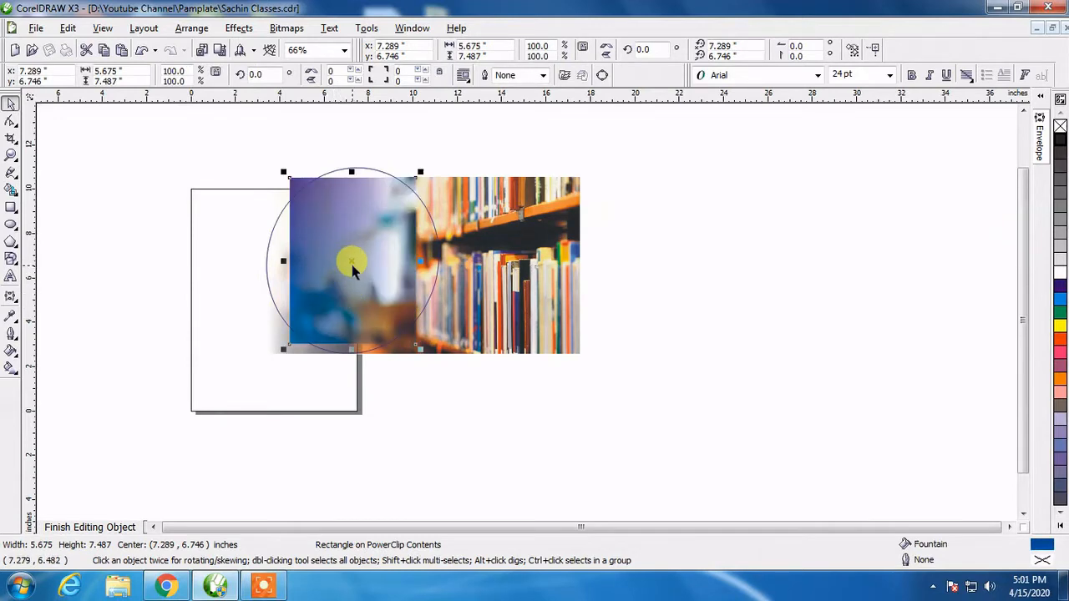
drag(352, 263, 300, 252)
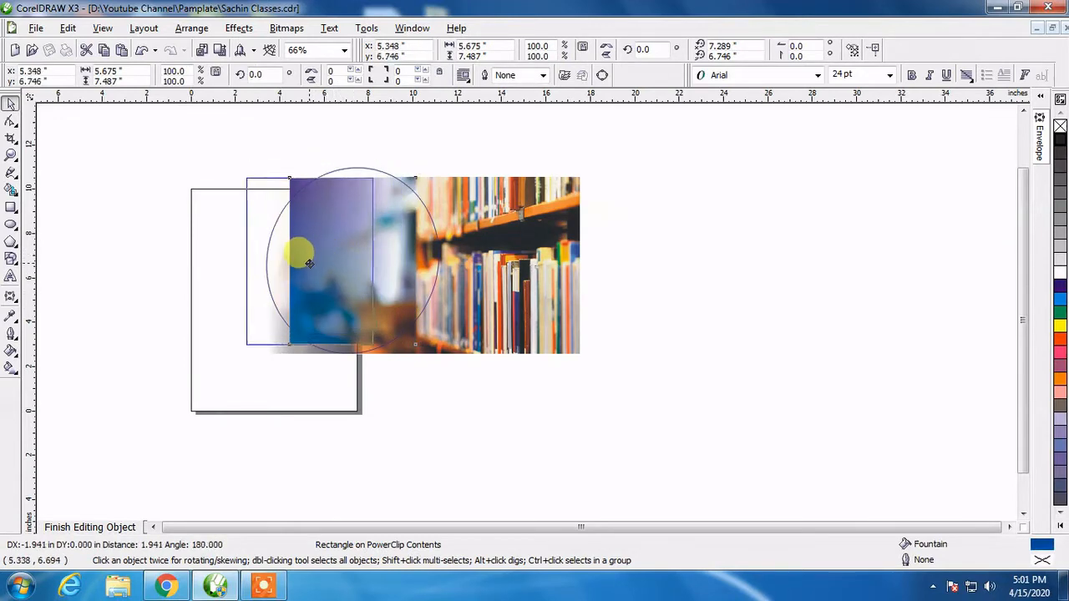
drag(378, 349, 438, 409)
drag(413, 172, 422, 147)
ctrl+click(662, 338)
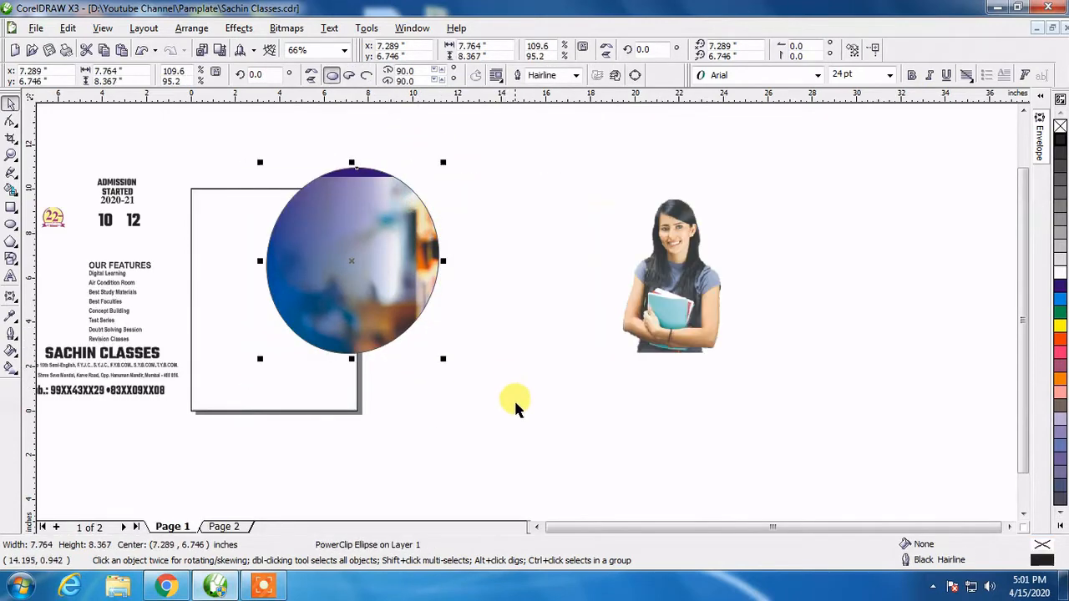
- Within the ellipse's PowerClip contents, stretch the bookshelf photo upward to about 8.51 inches high to cover the ellipse's top
click(657, 292)
click(375, 206)
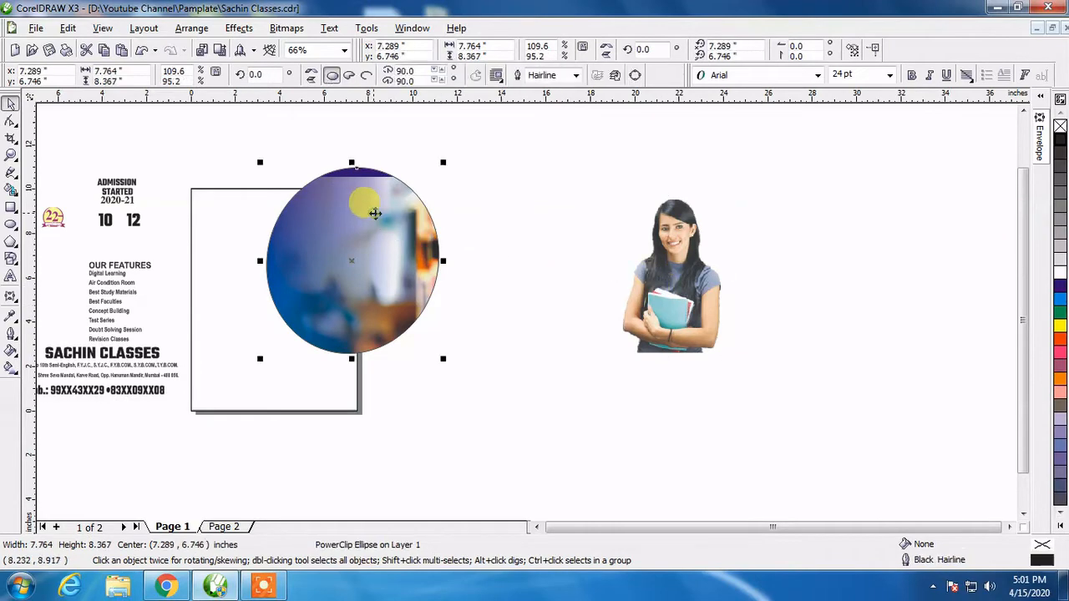
ctrl+click(388, 215)
click(443, 253)
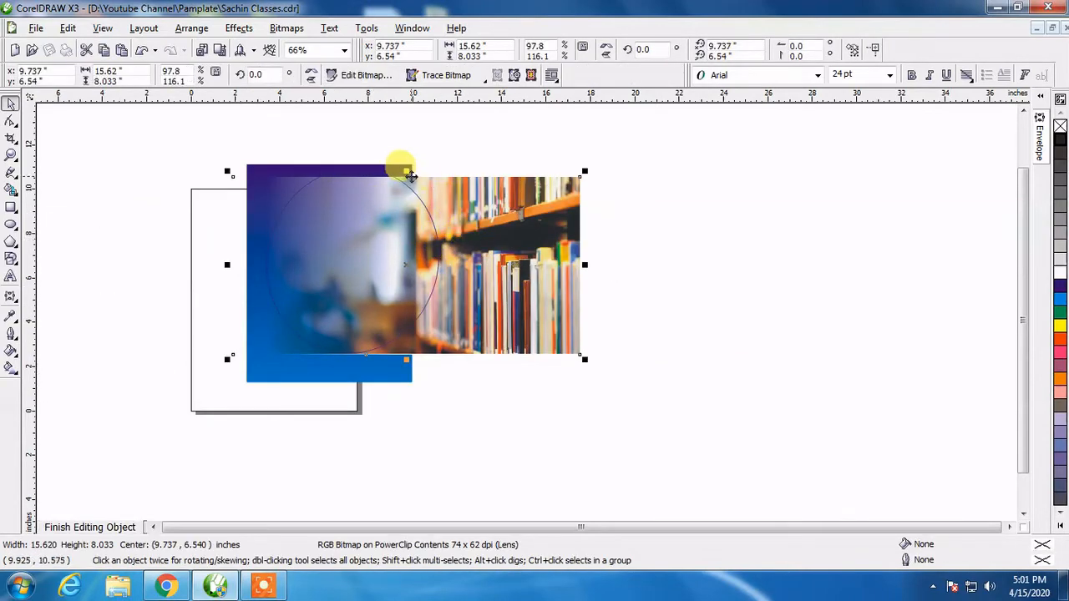
drag(406, 169, 416, 157)
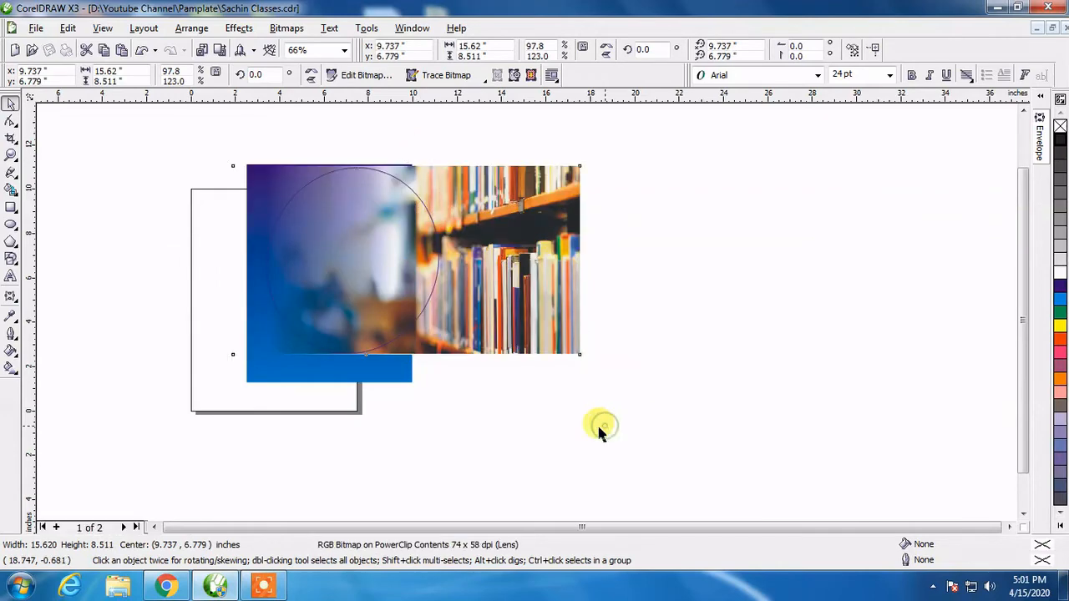
ctrl+click(603, 426)
- Move the photo of the woman holding books next to the ellipse, centred at about x 14.83, y 5.95 inches
click(680, 313)
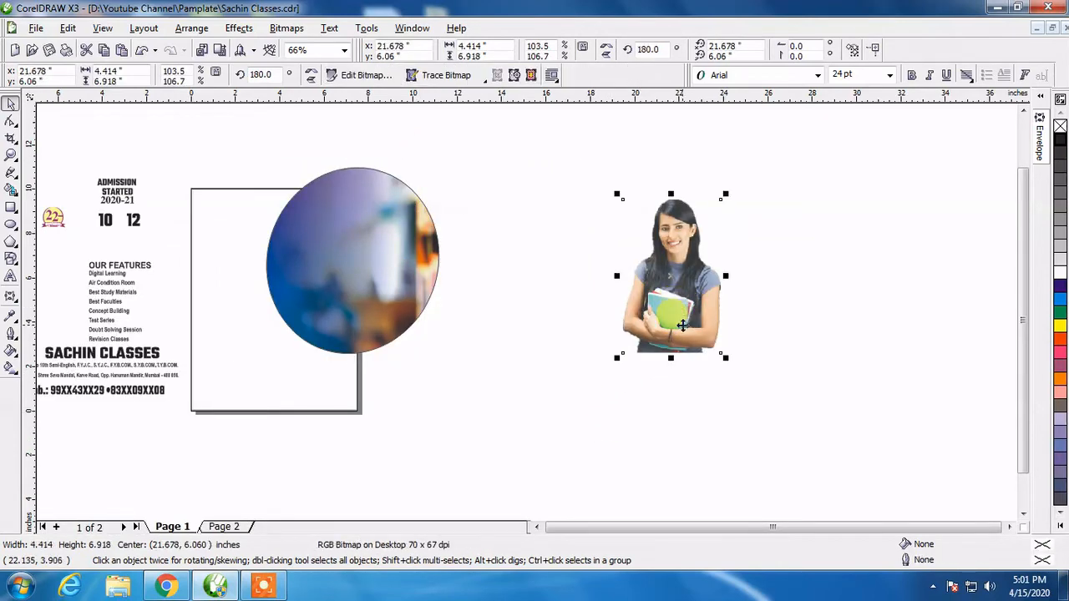
drag(683, 325, 530, 327)
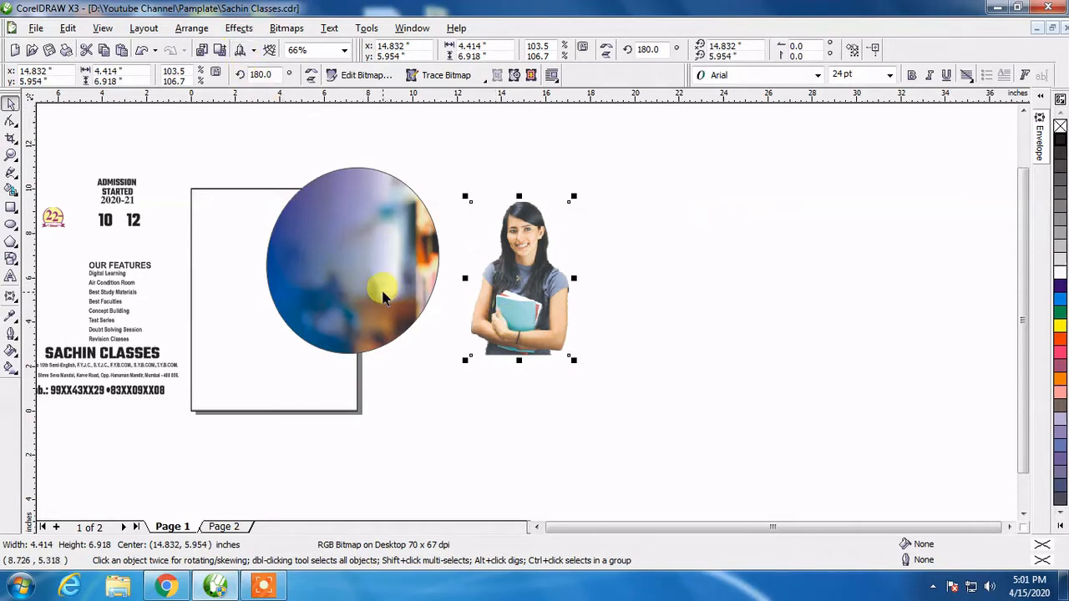
- Within the ellipse's PowerClip contents, move the gradient rectangle and bookshelf photo together to the left so more bookshelves fall inside the ellipse
click(369, 289)
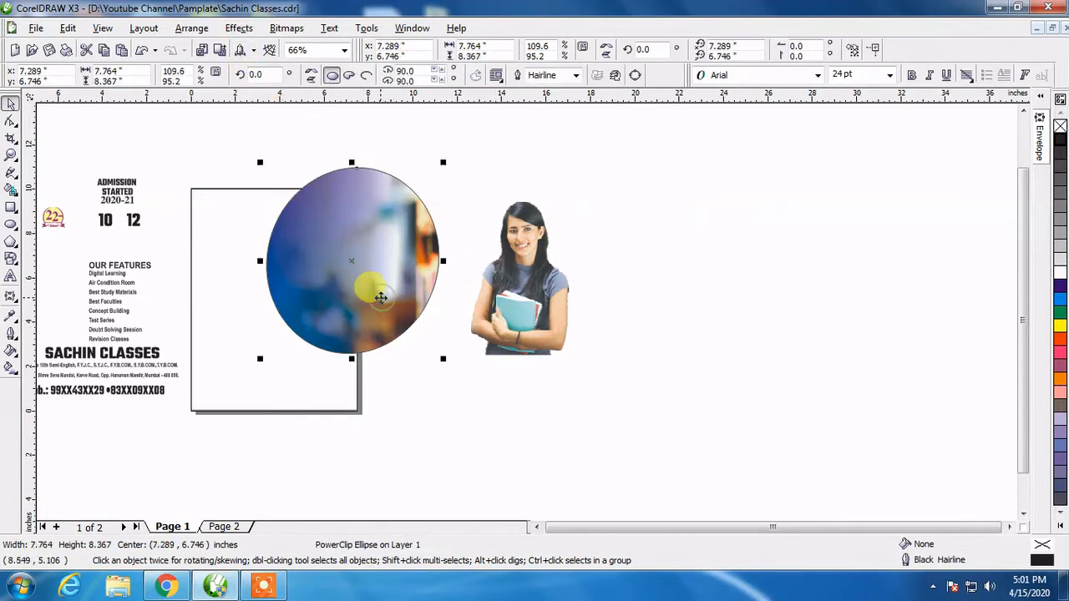
ctrl+click(406, 307)
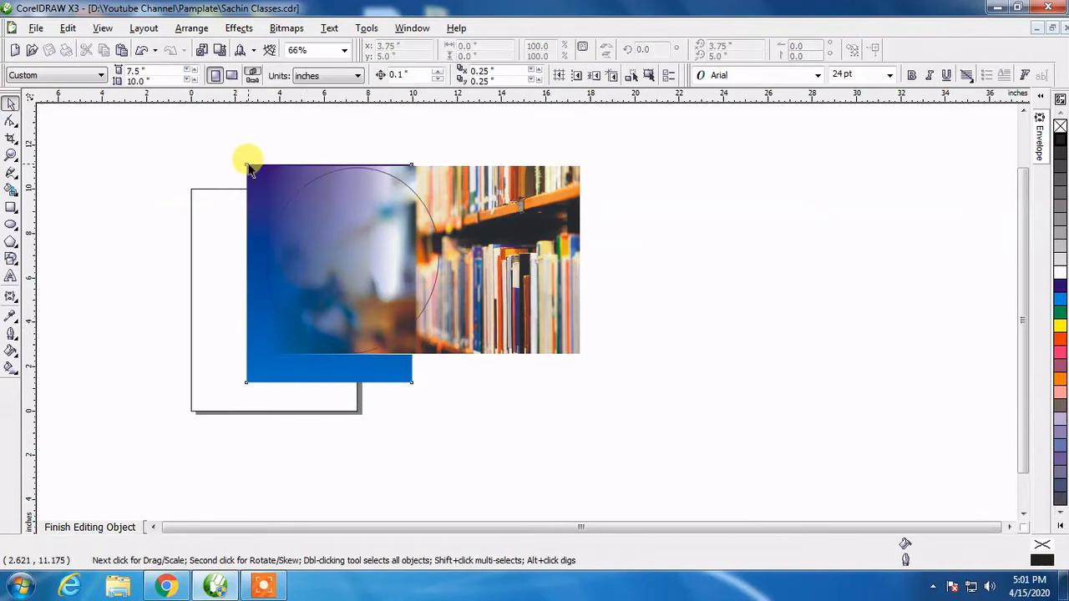
click(248, 161)
shift+click(541, 251)
drag(541, 250, 517, 255)
drag(496, 294, 486, 294)
ctrl+click(618, 330)
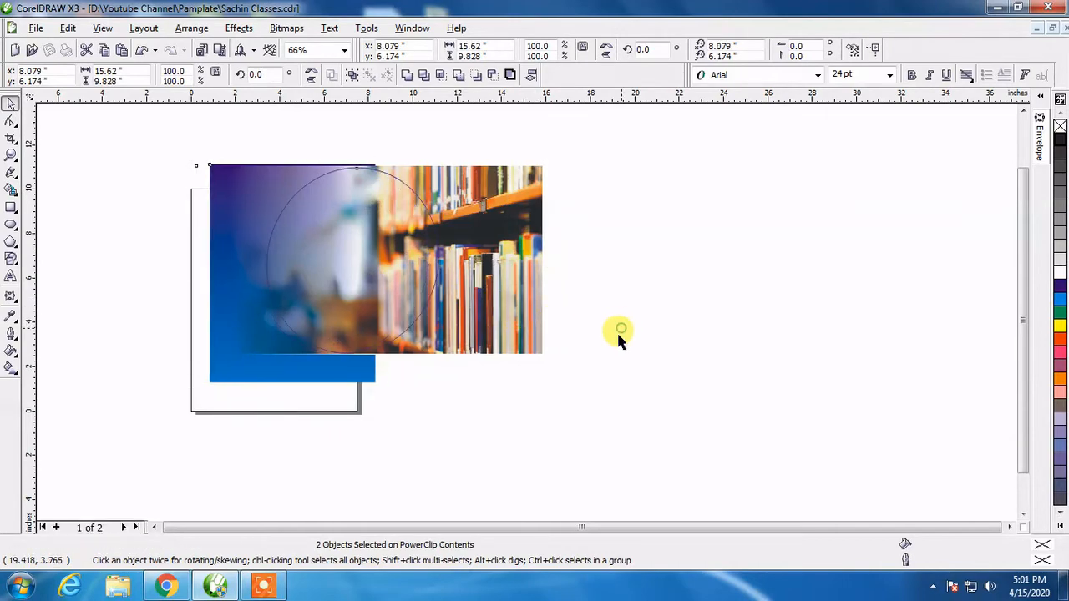
- PowerClip the photo of the woman holding books inside the bookshelf ellipse
click(535, 315)
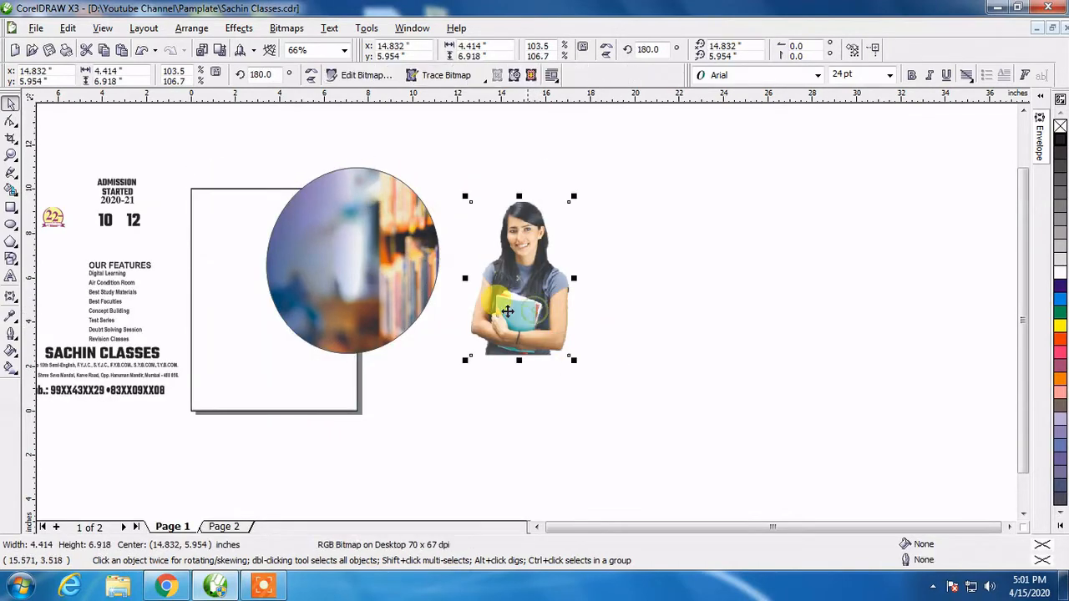
click(239, 28)
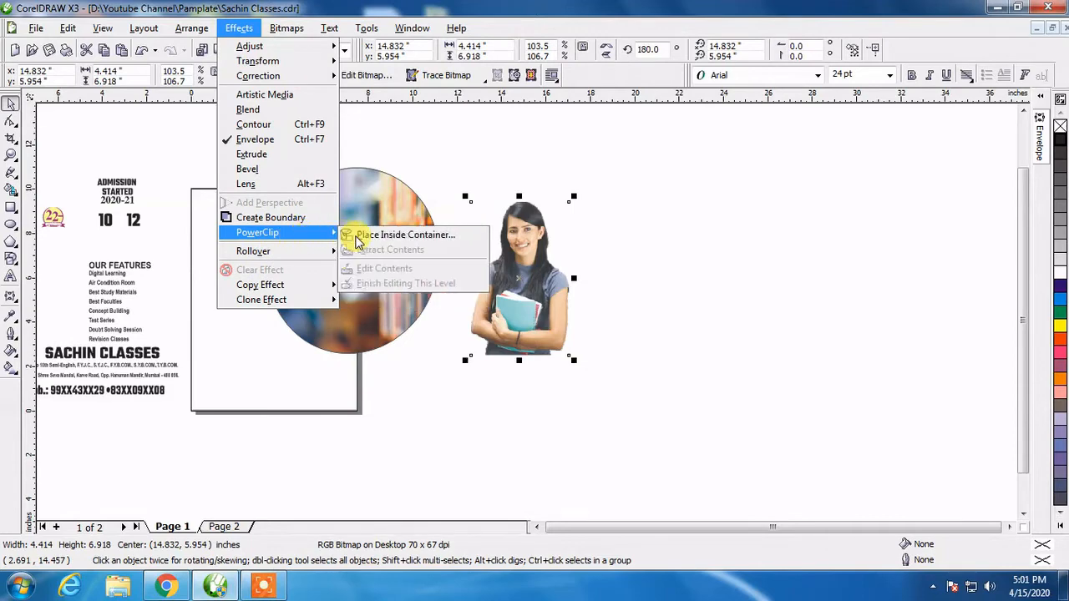
click(358, 232)
click(326, 232)
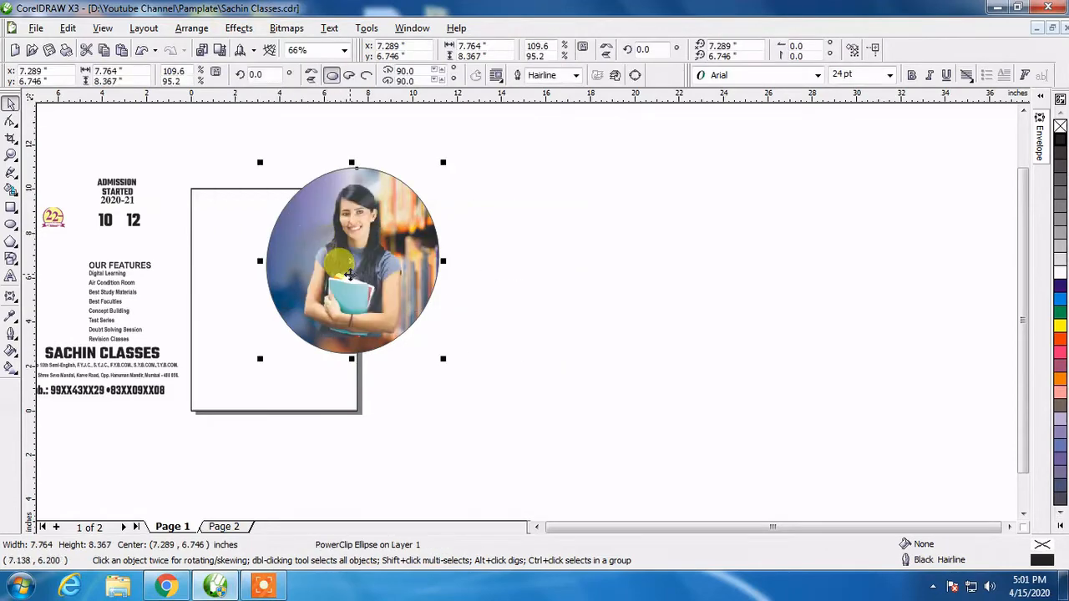
- Within the ellipse's PowerClip contents, enlarge the woman's photo to about 5.27 × 8.25 inches, centred at about x 6.23, y 6.23, and finish editing
ctrl+click(353, 279)
drag(367, 301, 334, 306)
drag(372, 349, 386, 368)
mouse_move(386, 184)
mouse_down()
mouse_move(381, 156)
mouse_move(391, 176)
mouse_up()
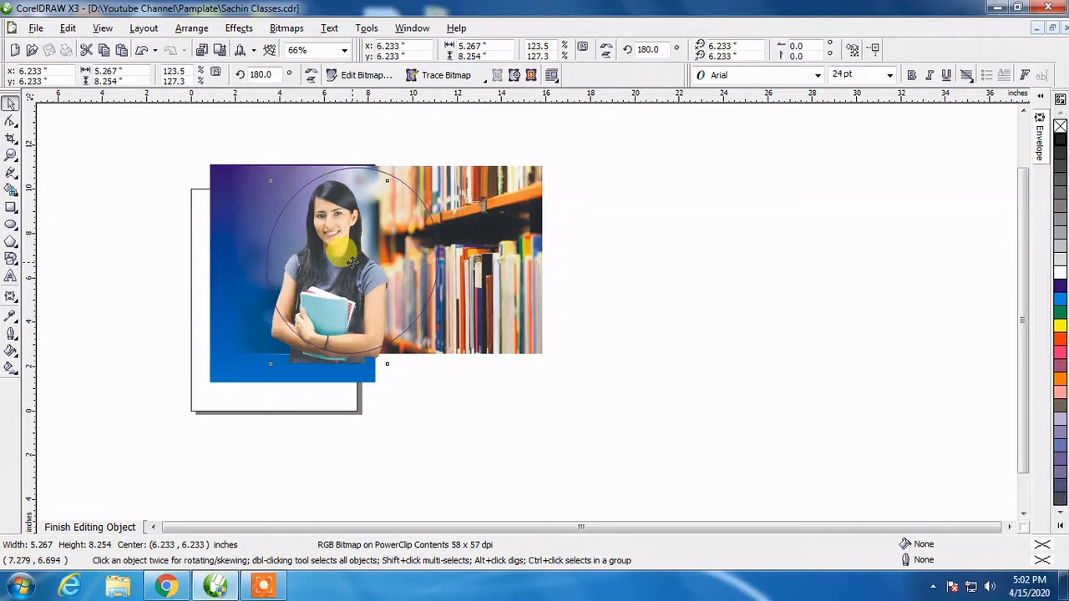
click(352, 263)
ctrl+click(683, 367)
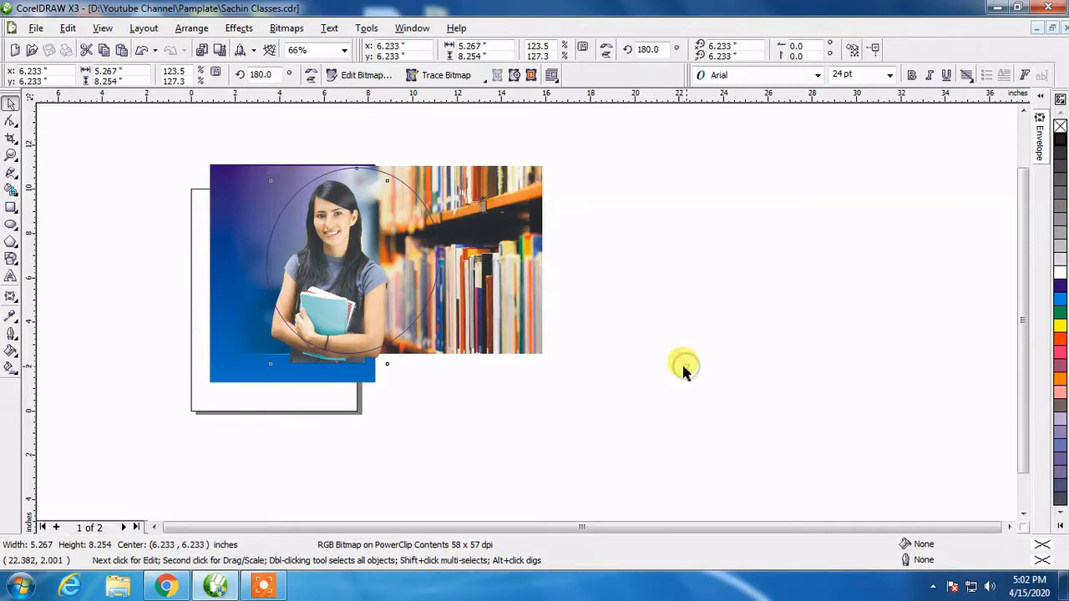
click(529, 389)
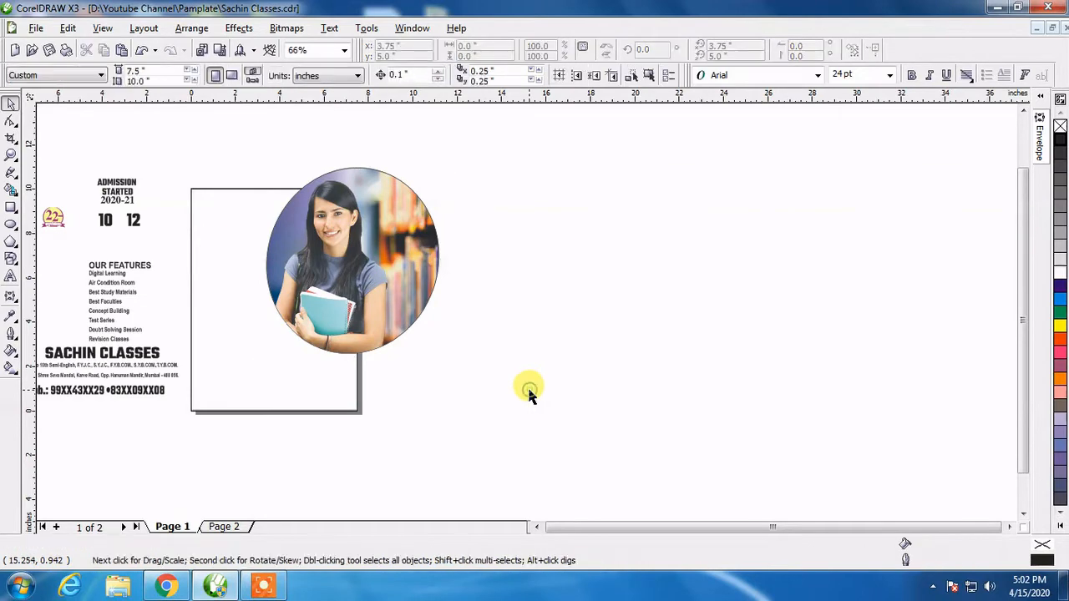
- PowerClip the finished photo ellipse inside the 7.5 × 10 inch page rectangle
click(382, 333)
click(242, 28)
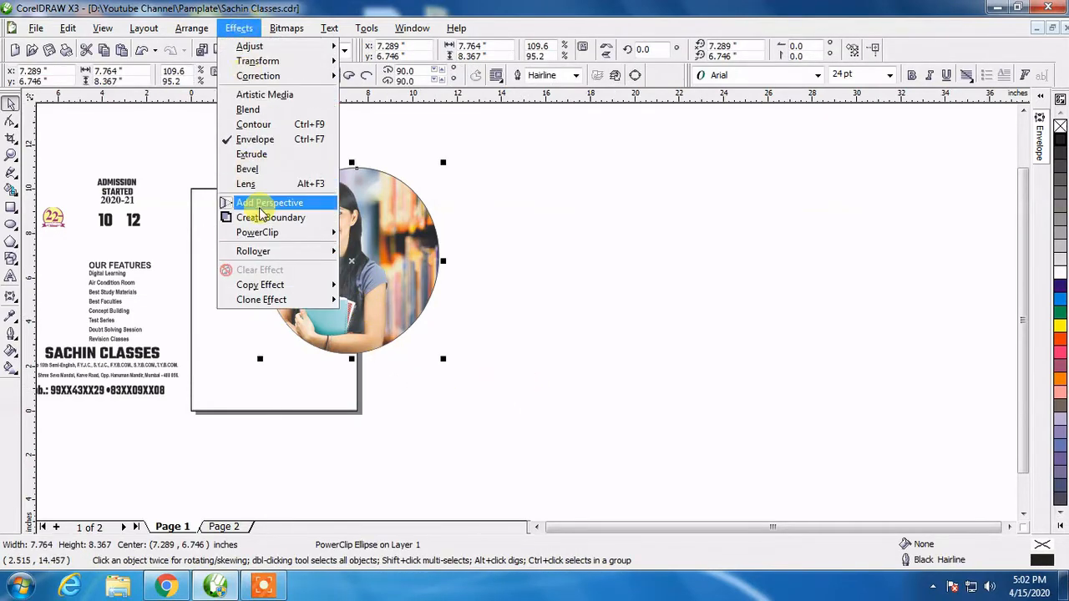
mouse_move(267, 231)
click(401, 231)
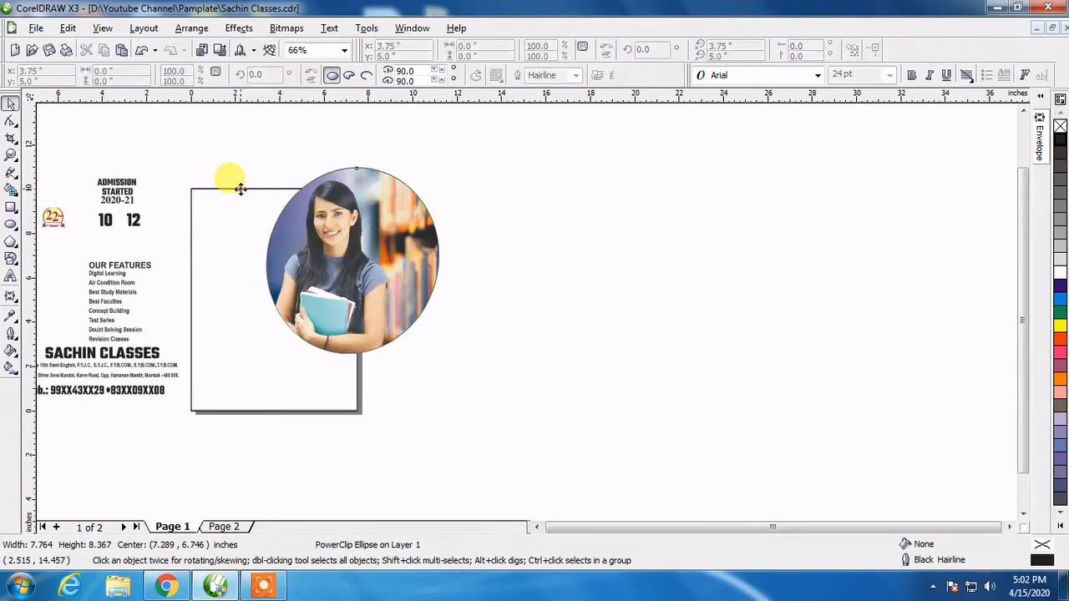
click(236, 191)
- Within the page rectangle's PowerClip contents, move the ellipse up and right past the page edge, centred at about x 6.01, y 6.24 inches
click(264, 314)
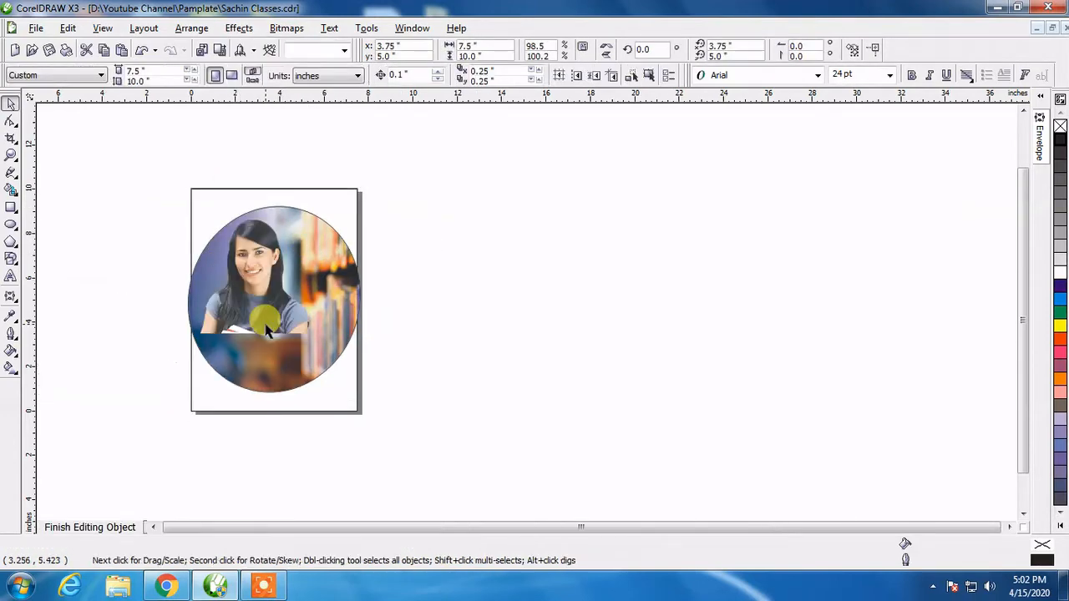
click(289, 324)
drag(298, 333, 312, 314)
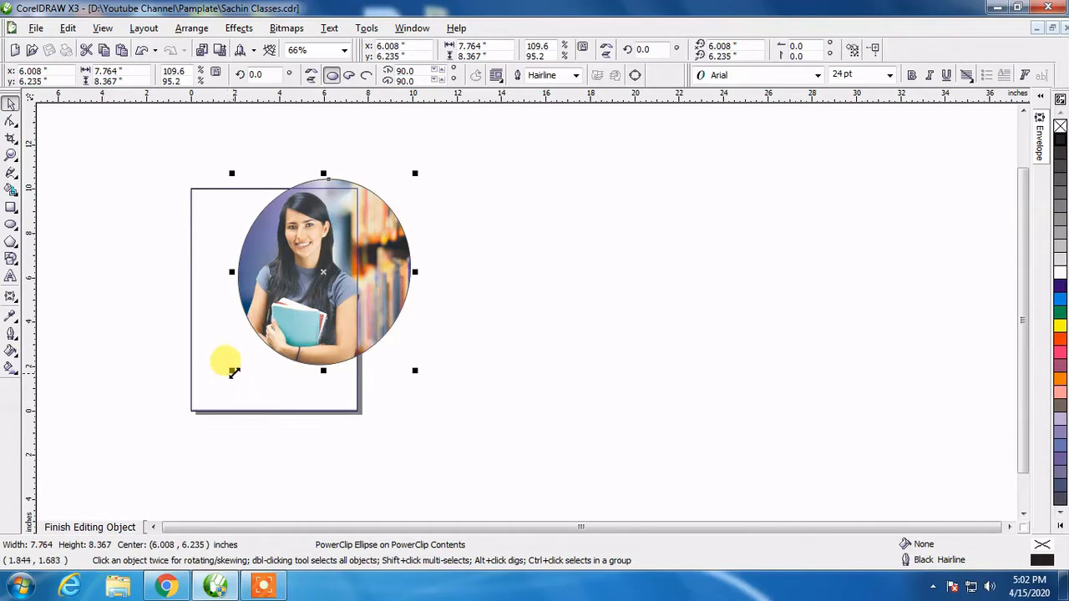
- Shrink the photo ellipse to about 6.28 × 7.13 inches, centred at about x 6.22, y 6.73 inches, still overlapping the page's right edge
drag(234, 372, 269, 382)
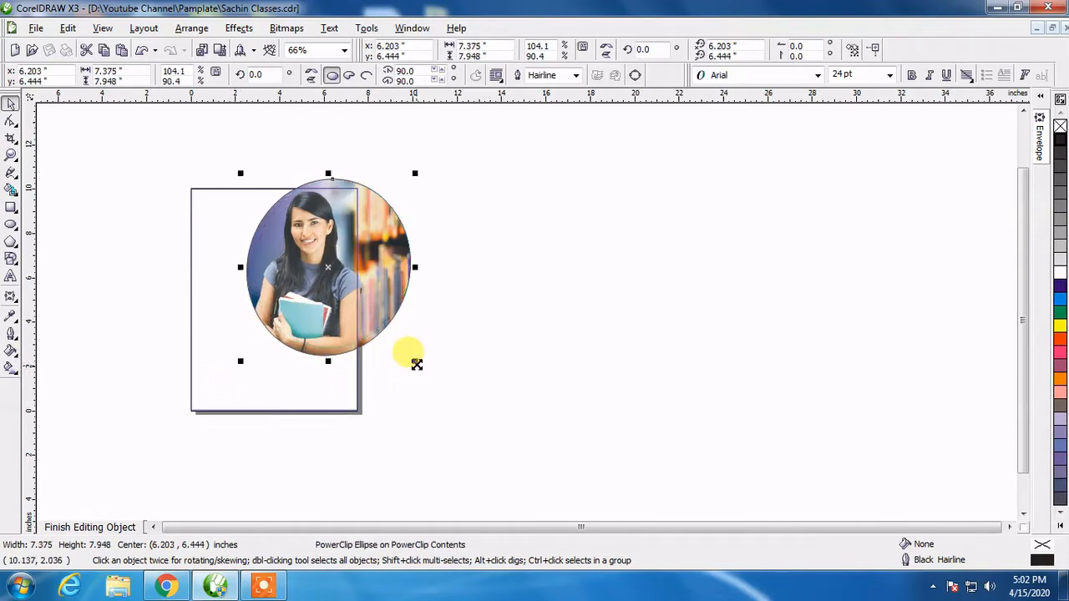
drag(417, 364, 411, 358)
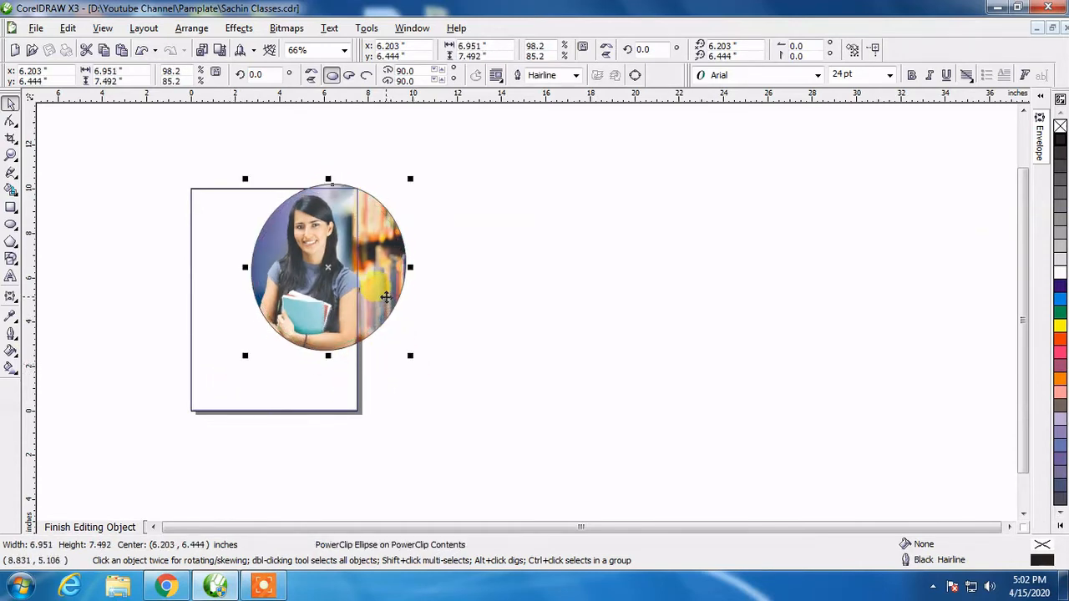
drag(386, 297, 385, 294)
drag(419, 331, 419, 327)
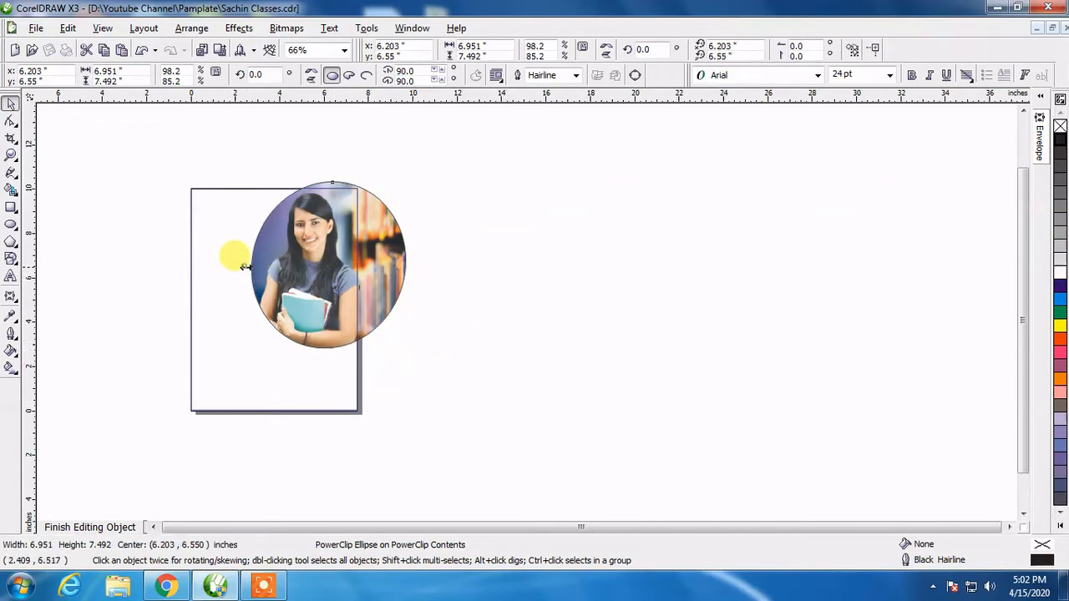
mouse_move(243, 265)
mouse_down()
mouse_move(239, 256)
mouse_move(258, 265)
mouse_up()
click(305, 315)
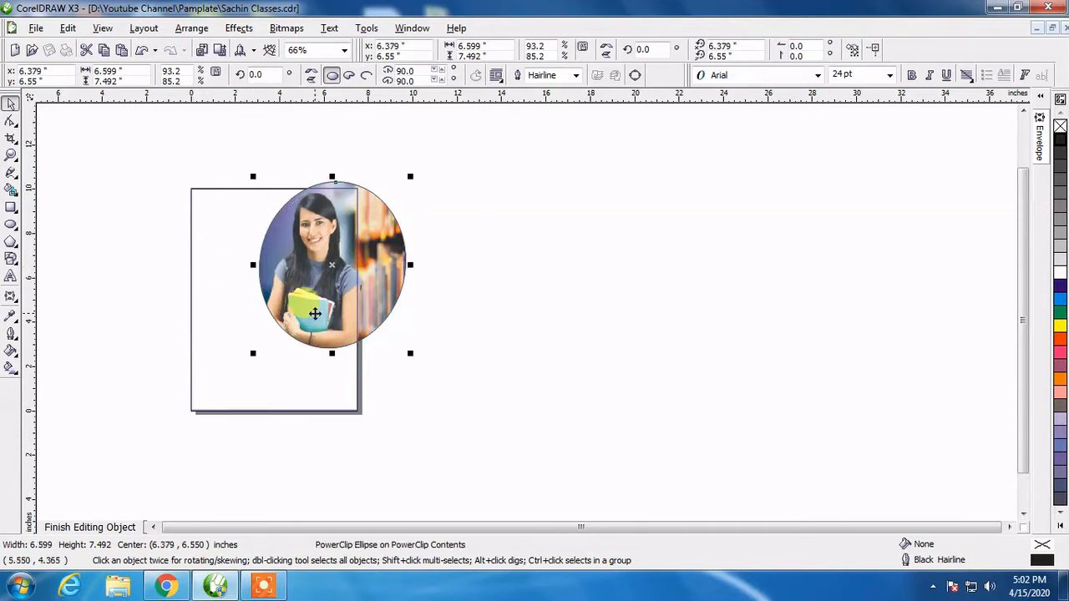
click(398, 321)
drag(242, 176, 462, 383)
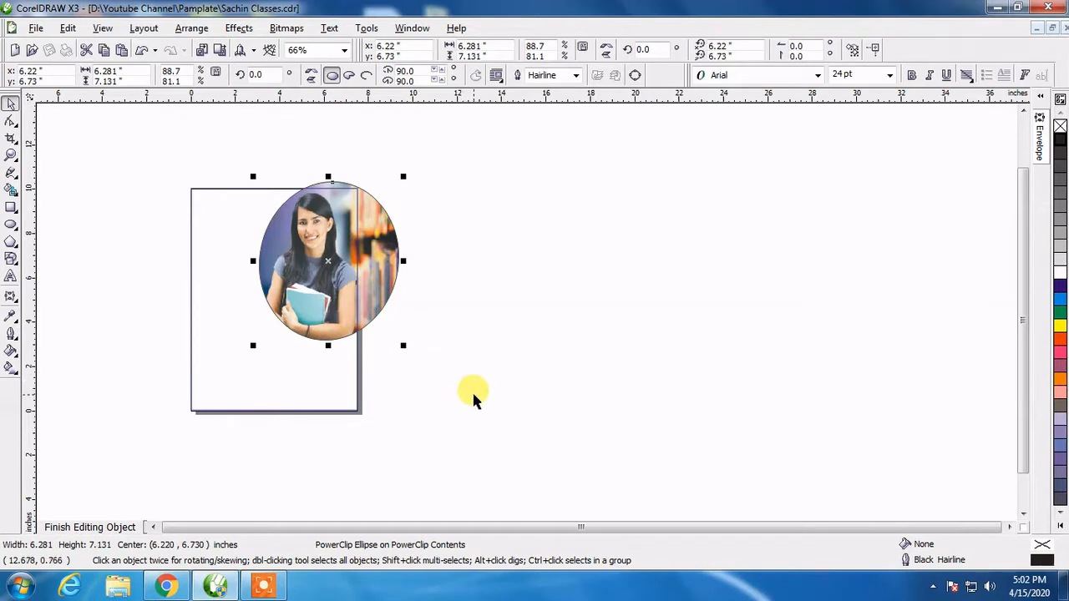
click(472, 390)
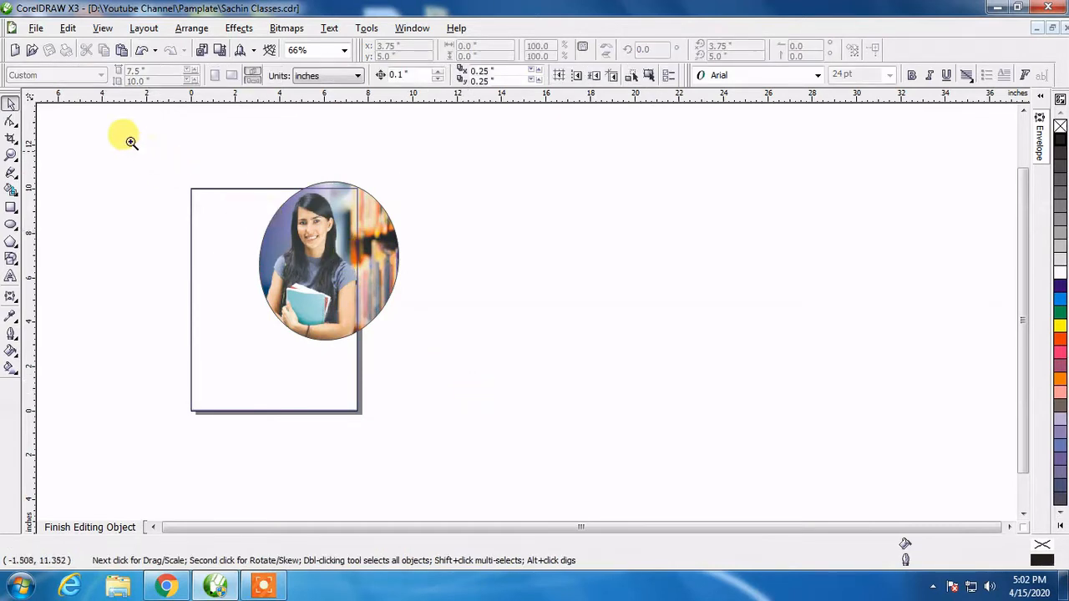
- Draw a rectangle about 5.98 × 2.70 inches over the page's top-left corner, behind the photo ellipse
drag(126, 136, 548, 470)
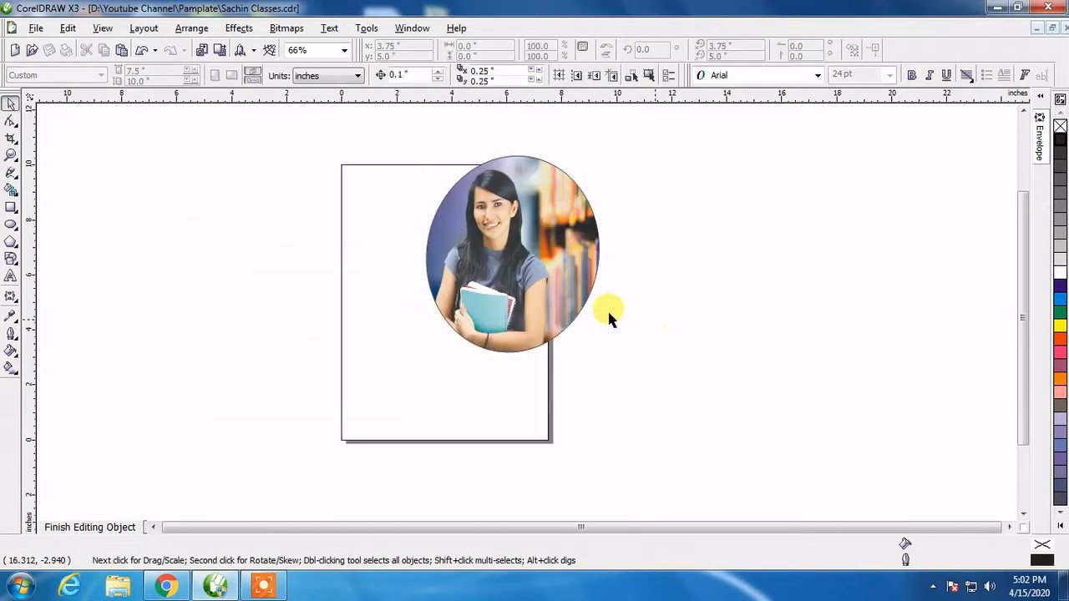
click(11, 207)
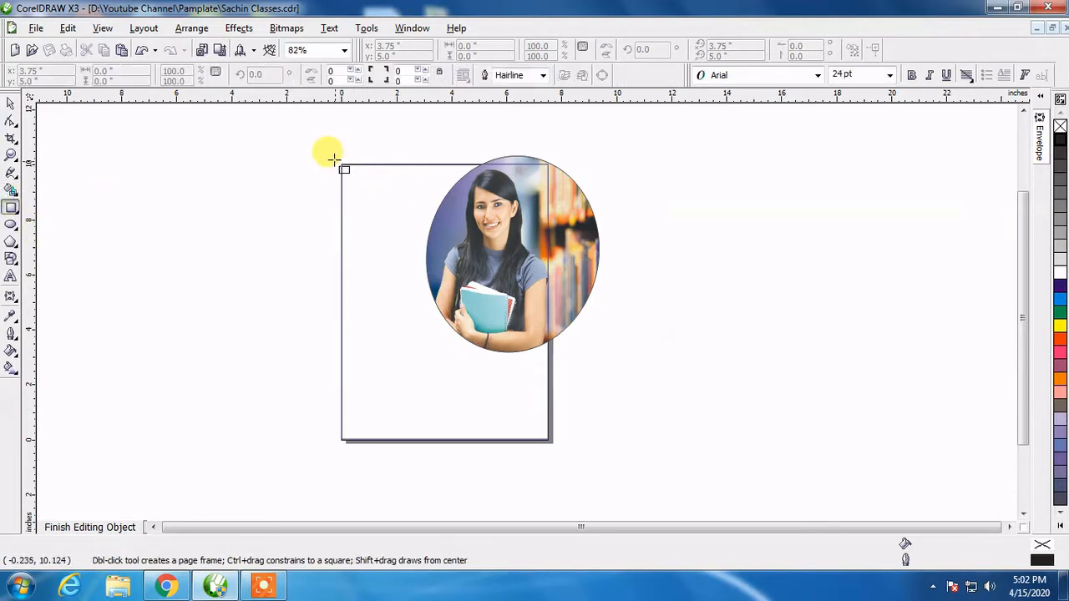
drag(331, 156, 498, 233)
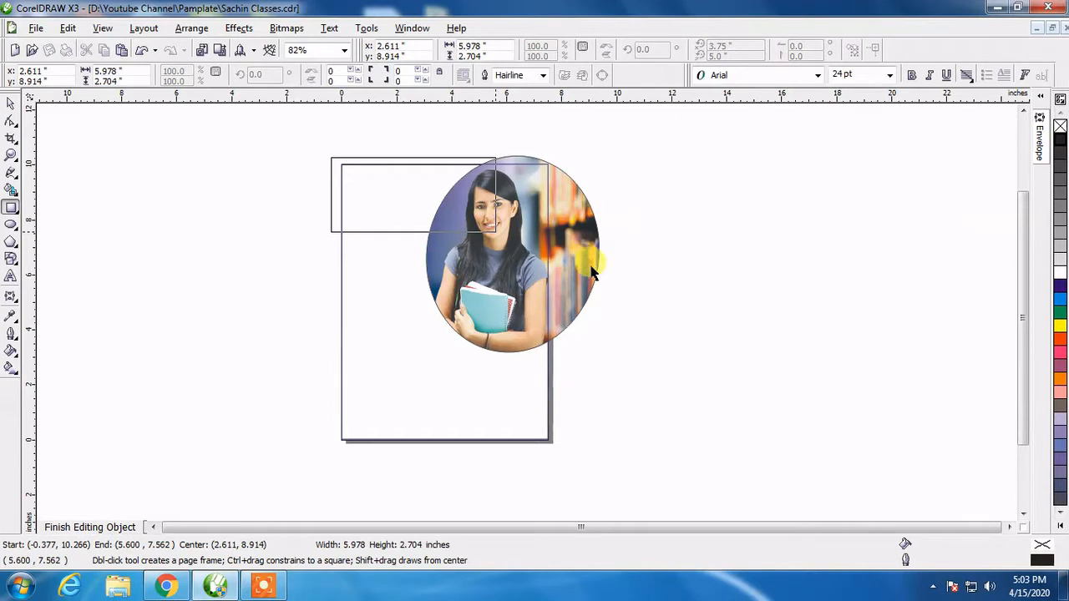
key(space)
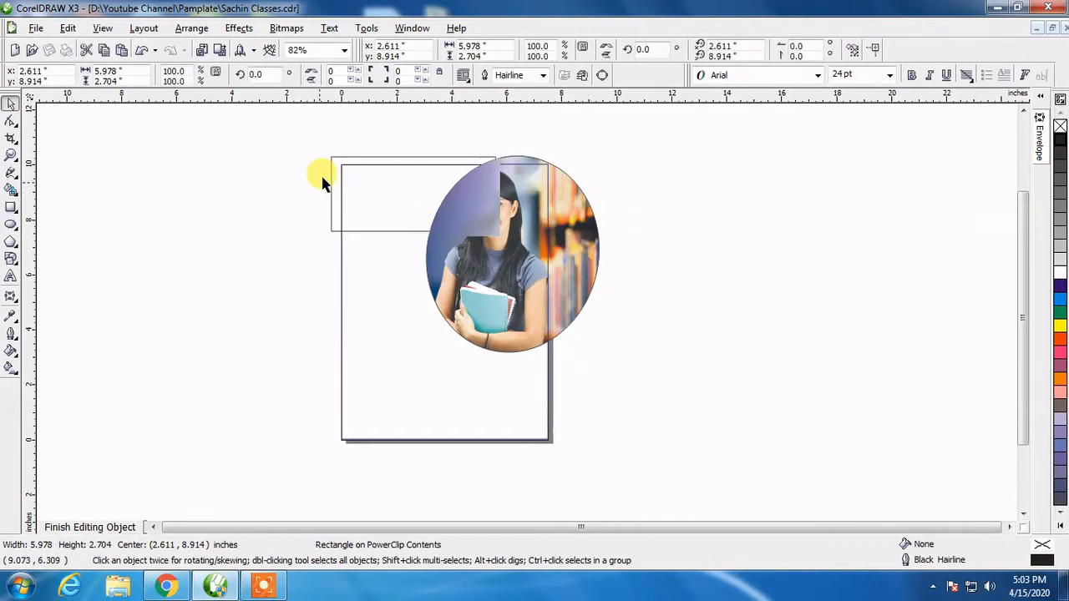
click(314, 141)
click(397, 182)
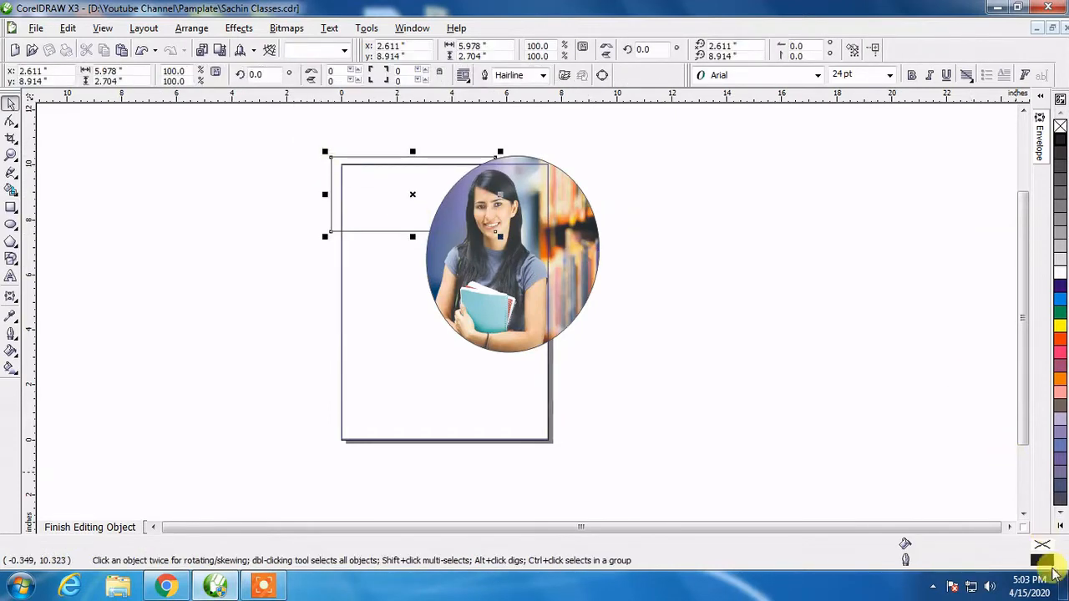
- Give the new rectangle a linear two-color fountain fill at 90 degrees, from dark violet-blue to pinkish red, and remove its outline
click(9, 358)
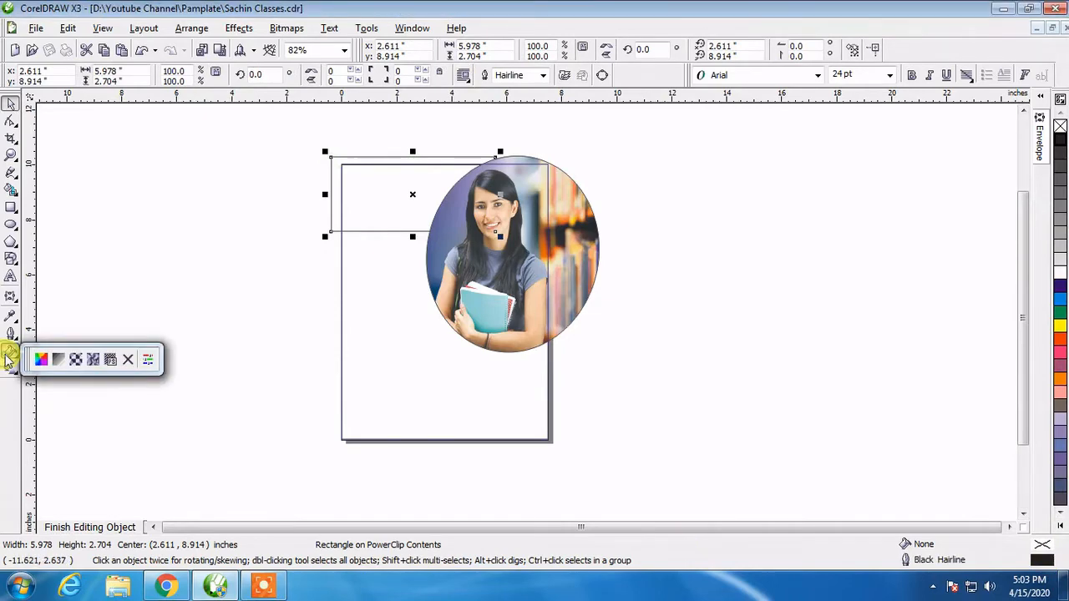
click(59, 361)
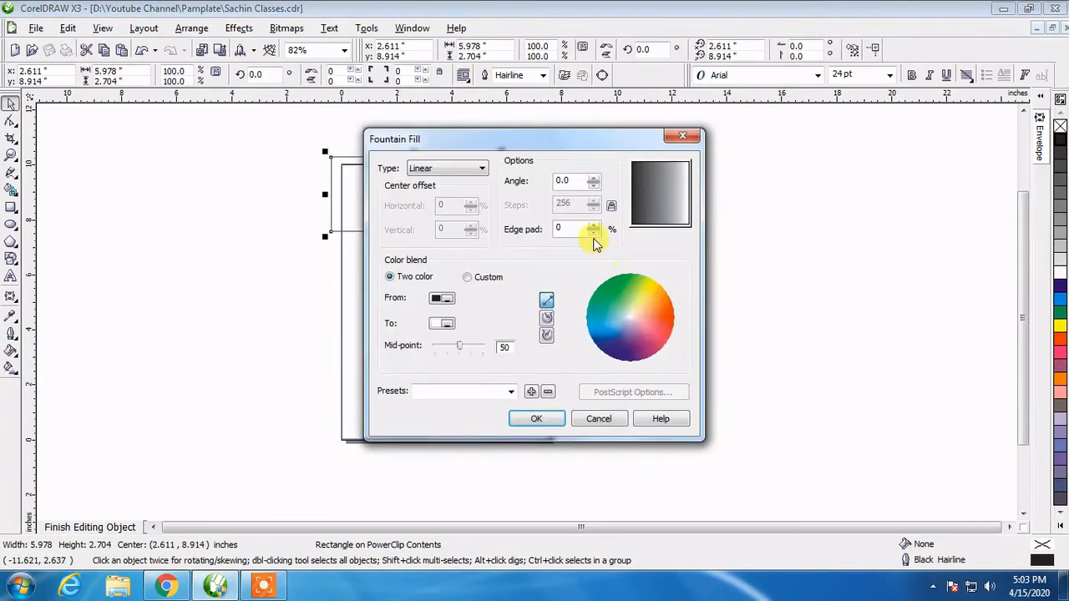
drag(573, 138, 810, 104)
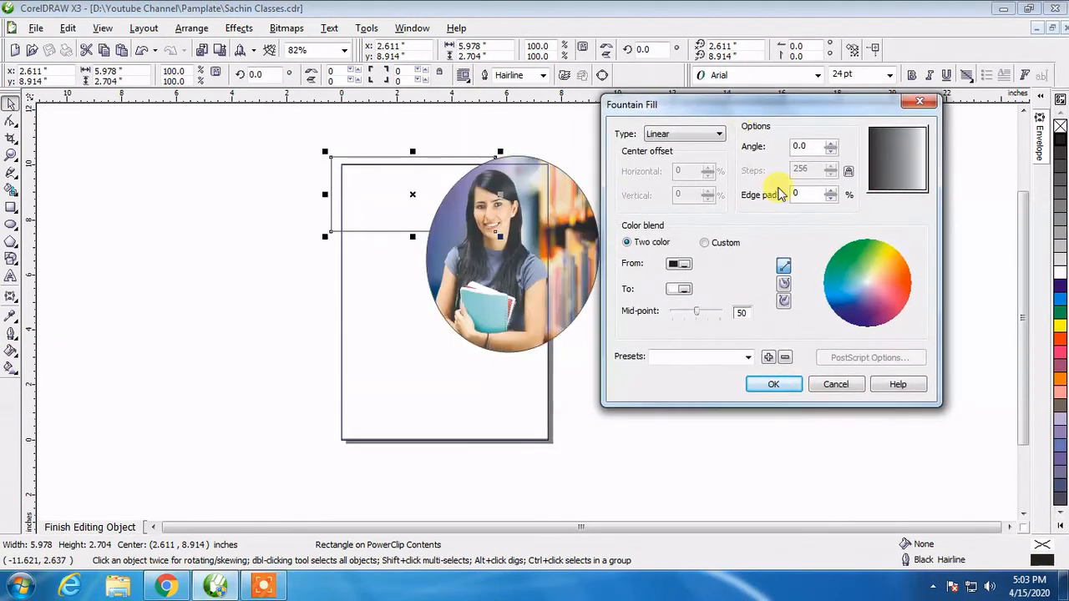
text(90)
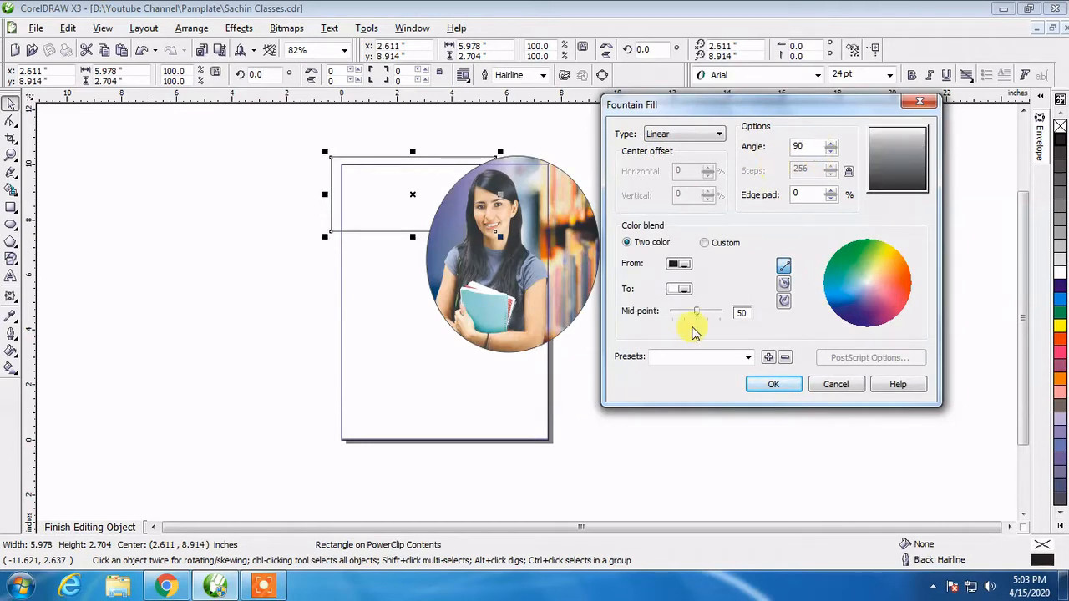
click(684, 265)
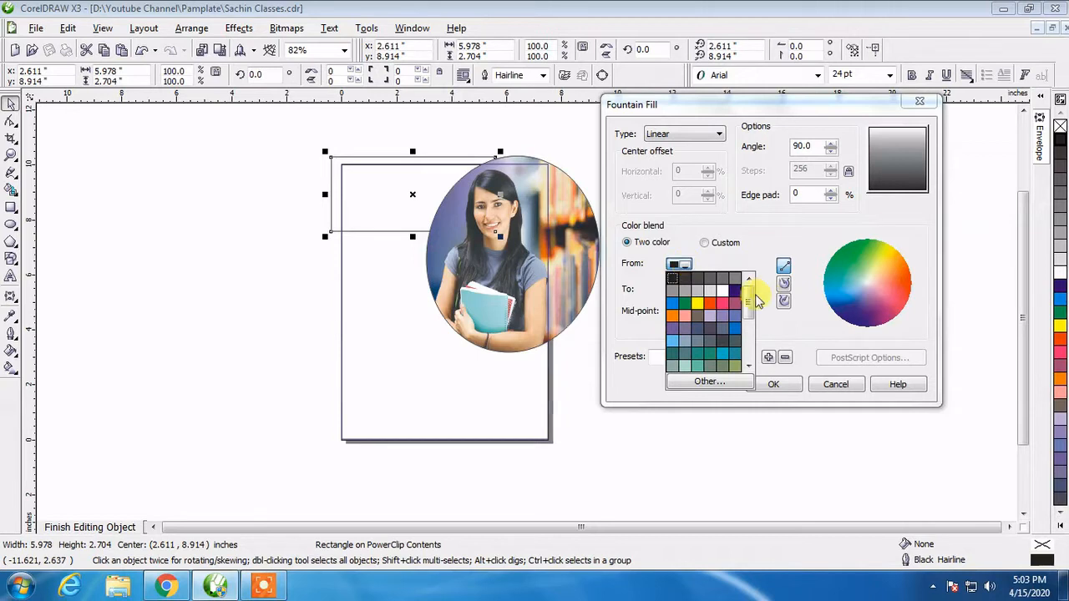
click(732, 291)
click(678, 289)
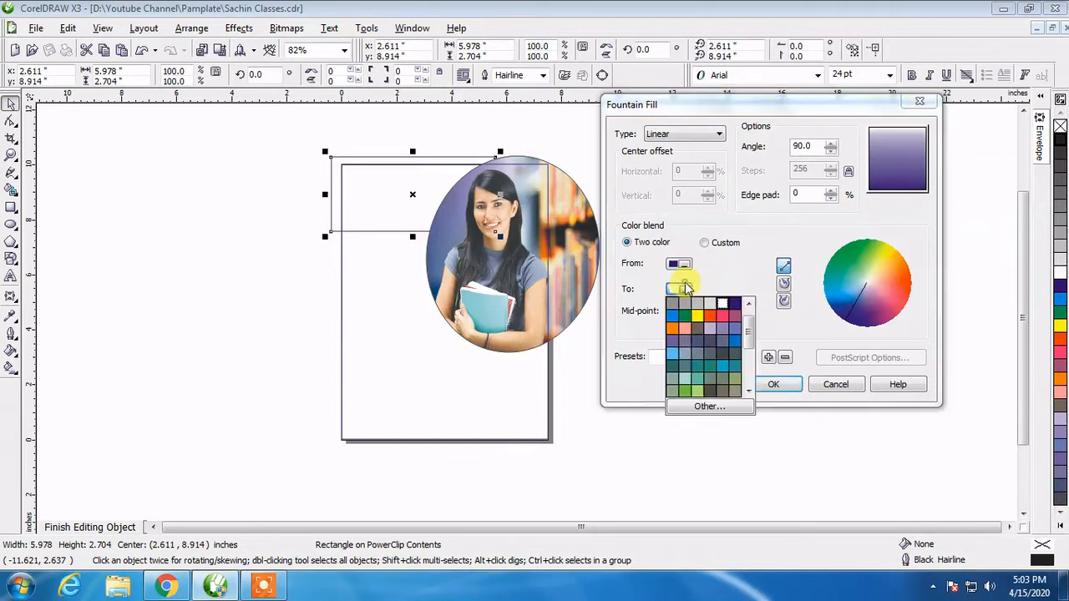
click(723, 318)
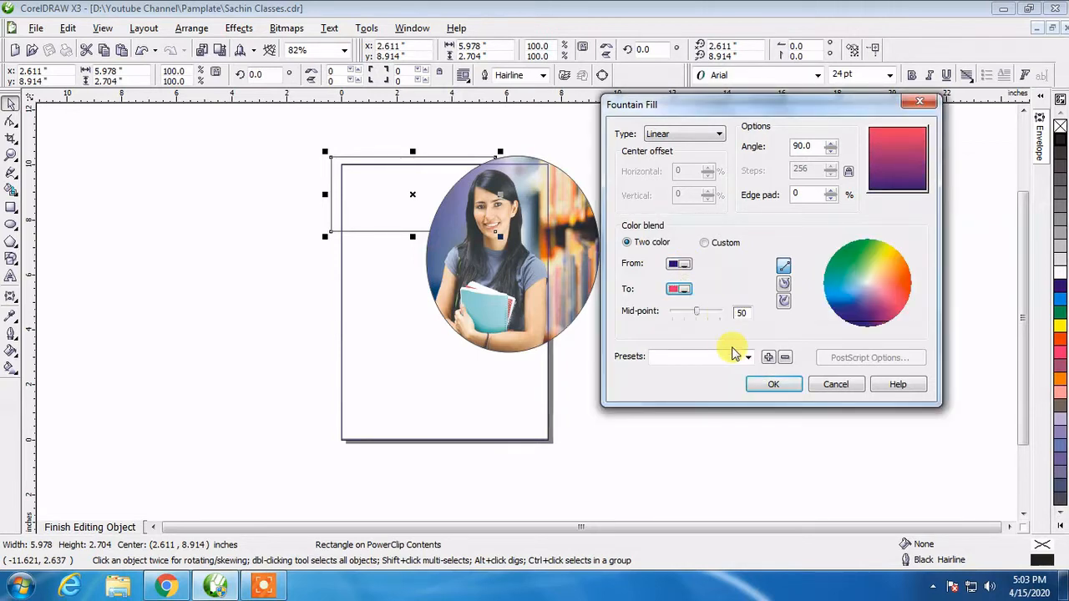
click(773, 384)
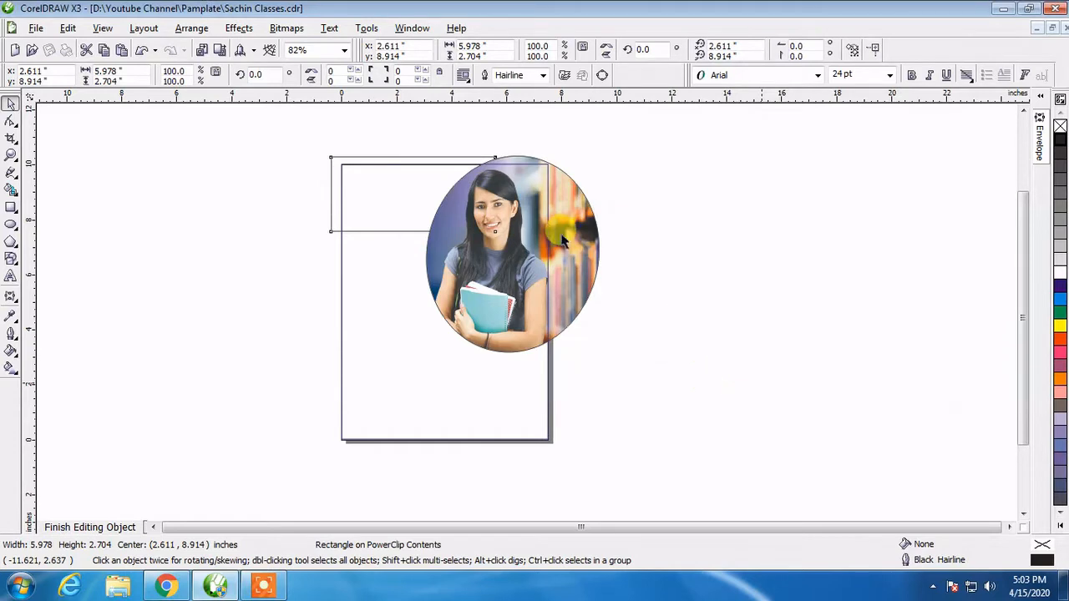
right_click(1059, 129)
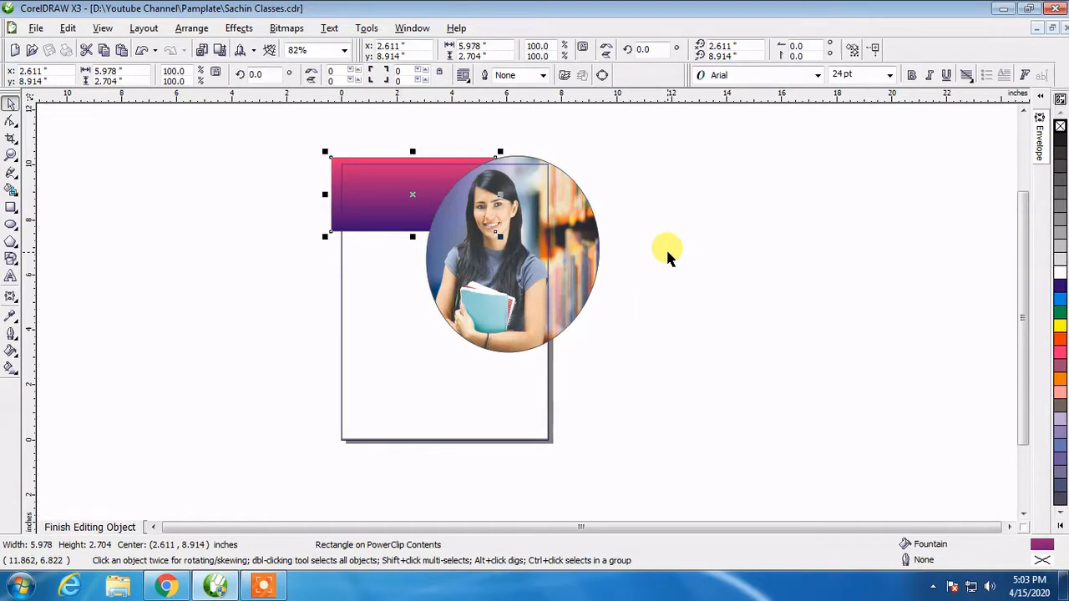
click(689, 265)
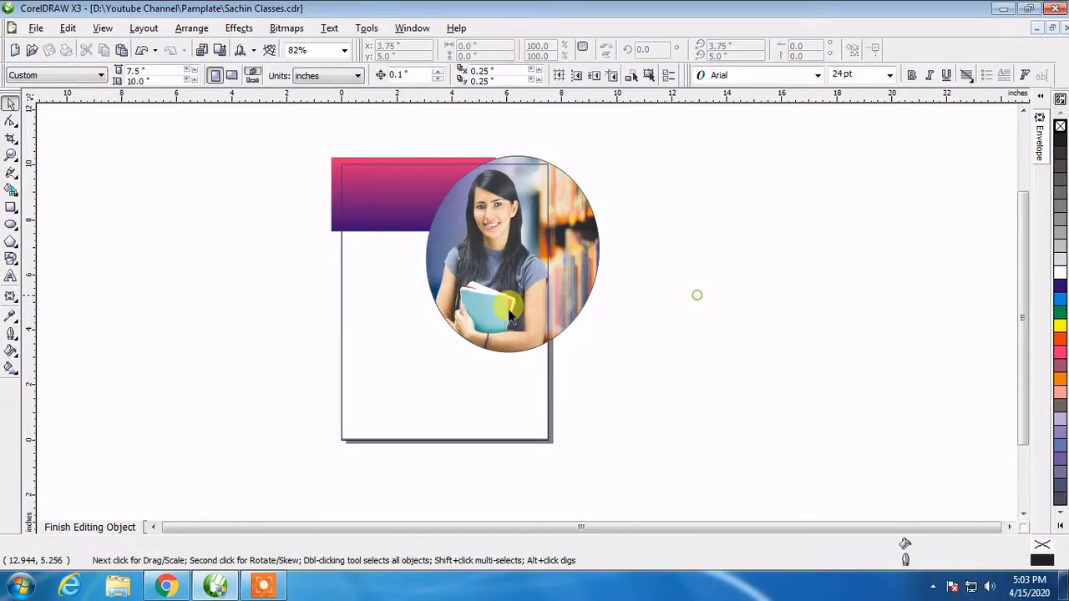
- Finish editing the page rectangle's PowerClip contents and select the clipped page rectangle
click(476, 310)
click(716, 314)
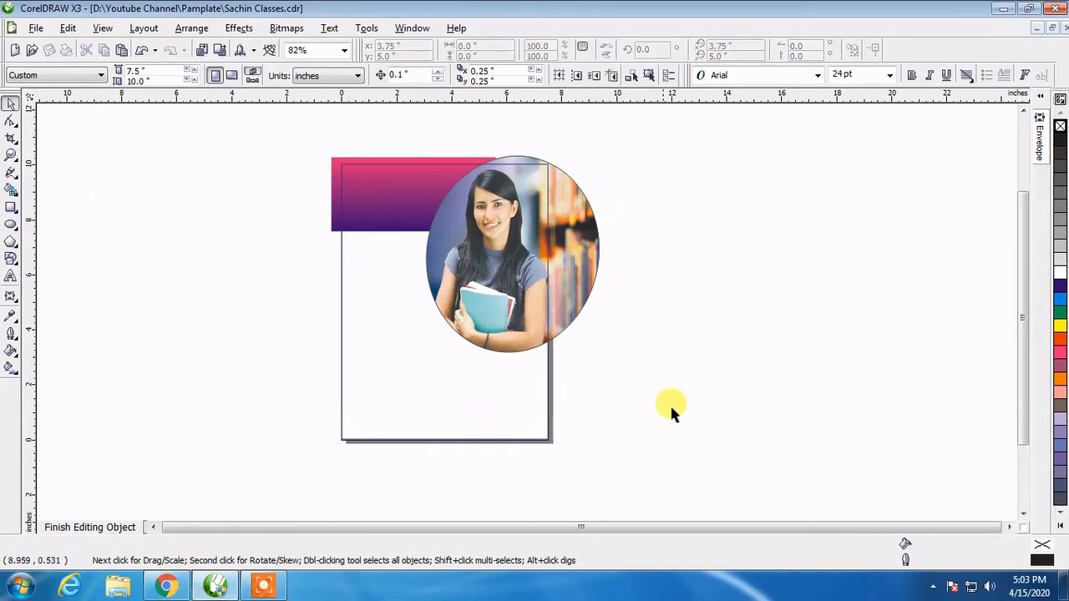
ctrl+click(695, 398)
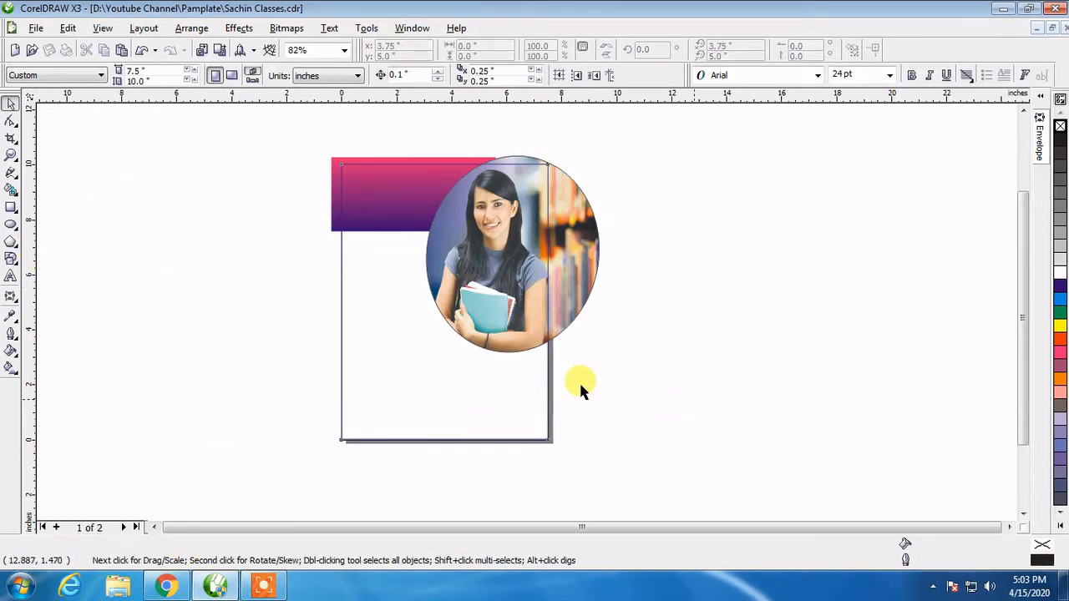
click(450, 246)
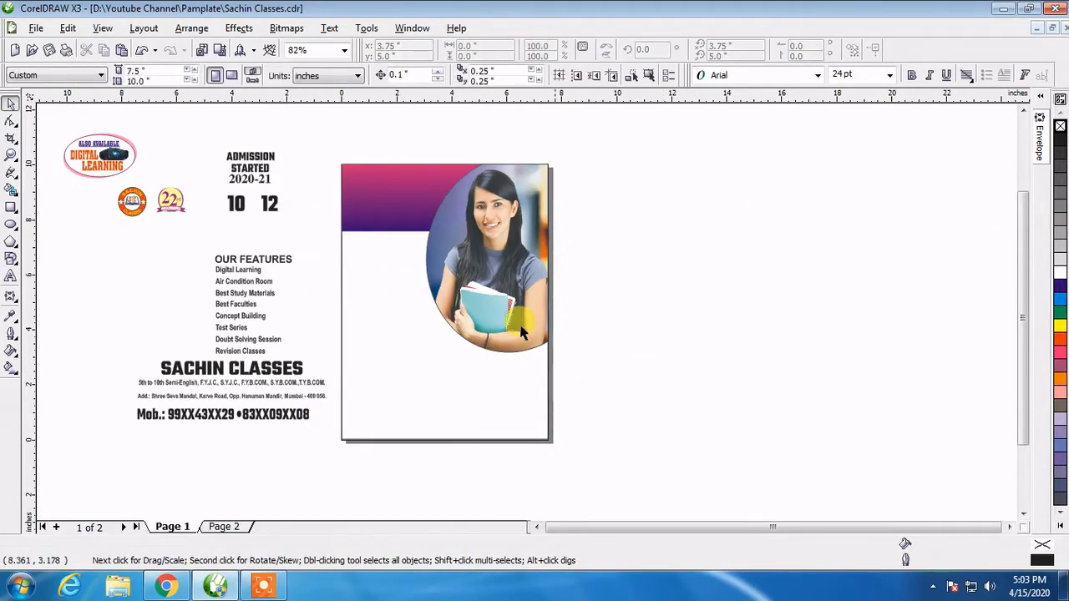
click(493, 321)
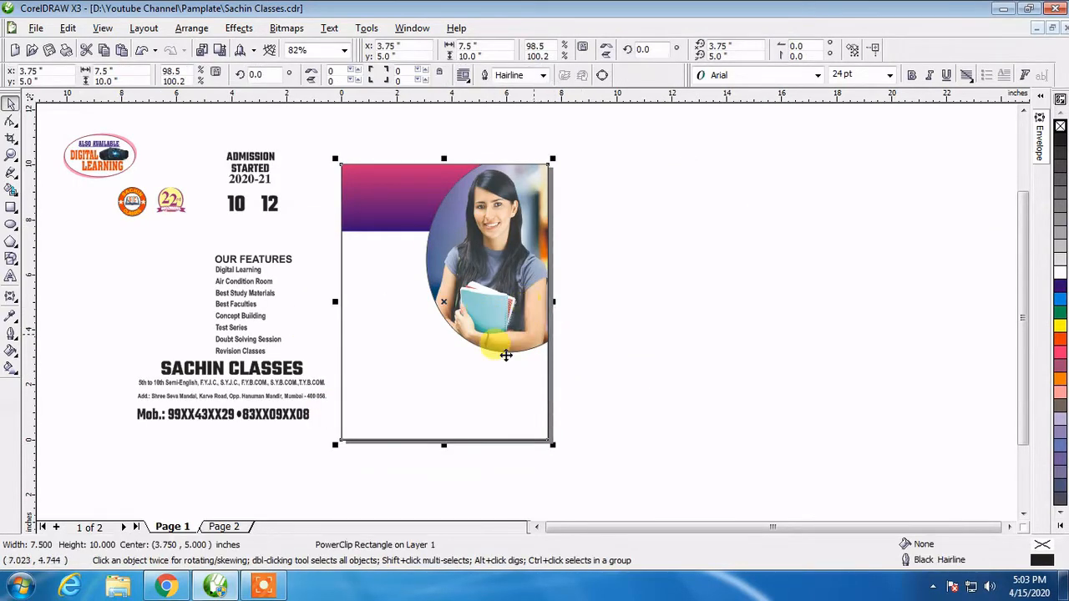
- Open the page rectangle's PowerClip contents and give the photo ellipse a 5 pt white outline
click(687, 344)
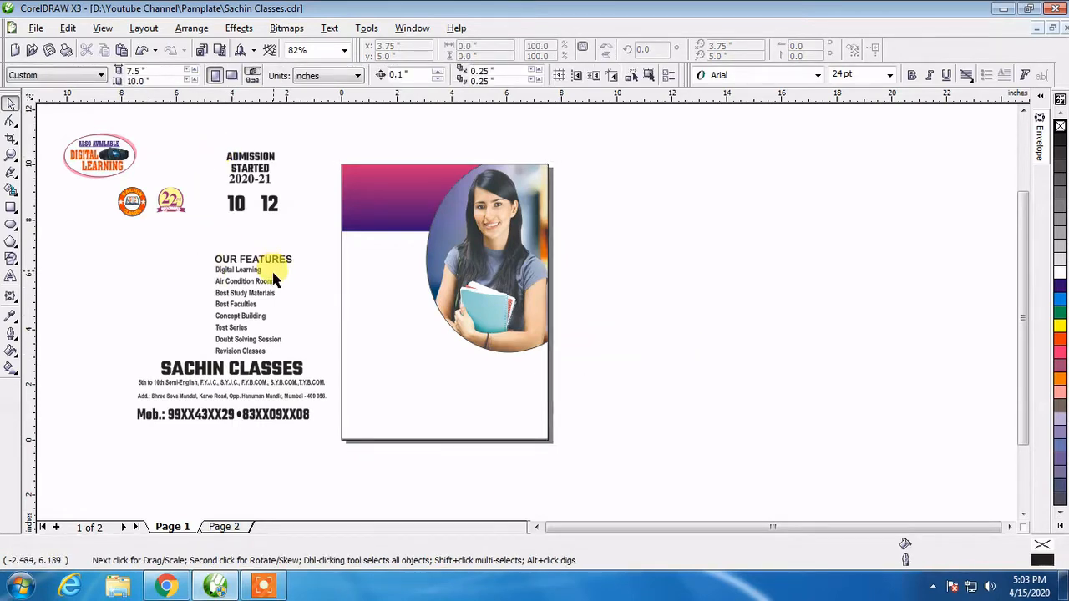
click(474, 319)
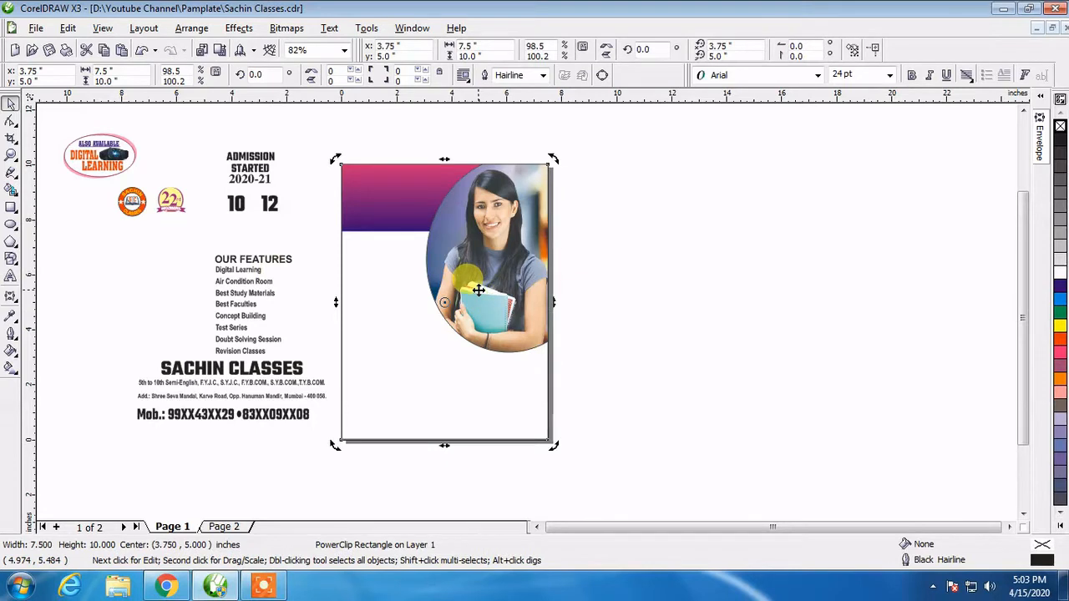
ctrl+click(501, 297)
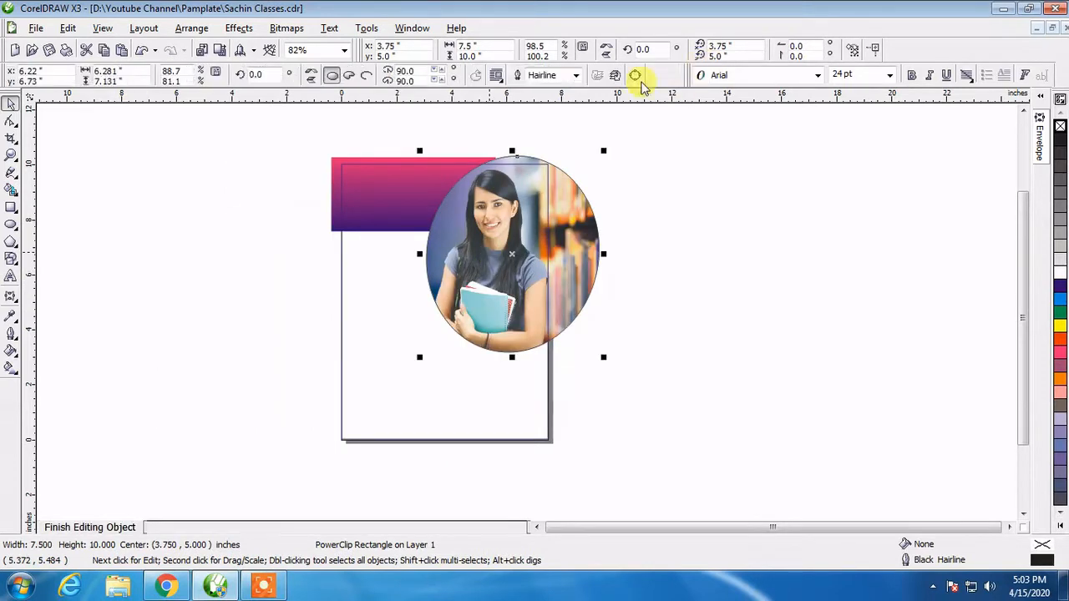
click(541, 76)
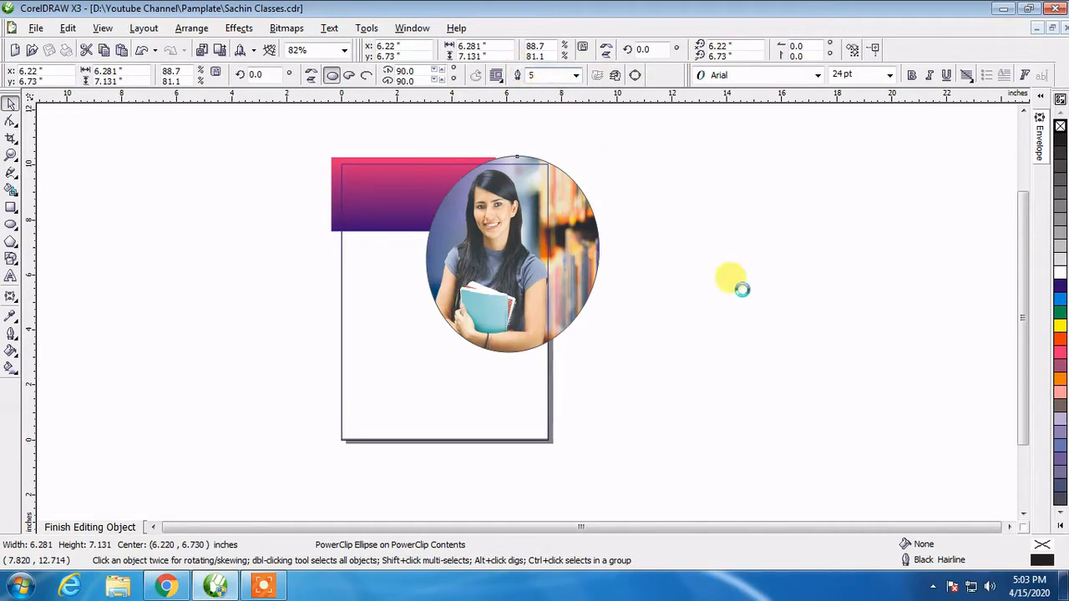
key(Return)
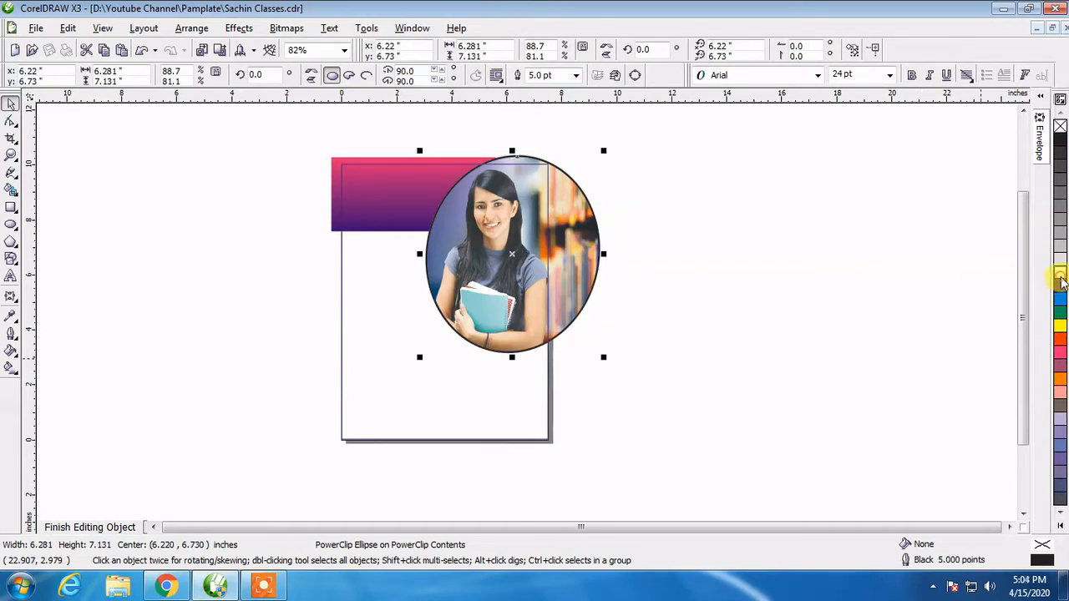
click(825, 299)
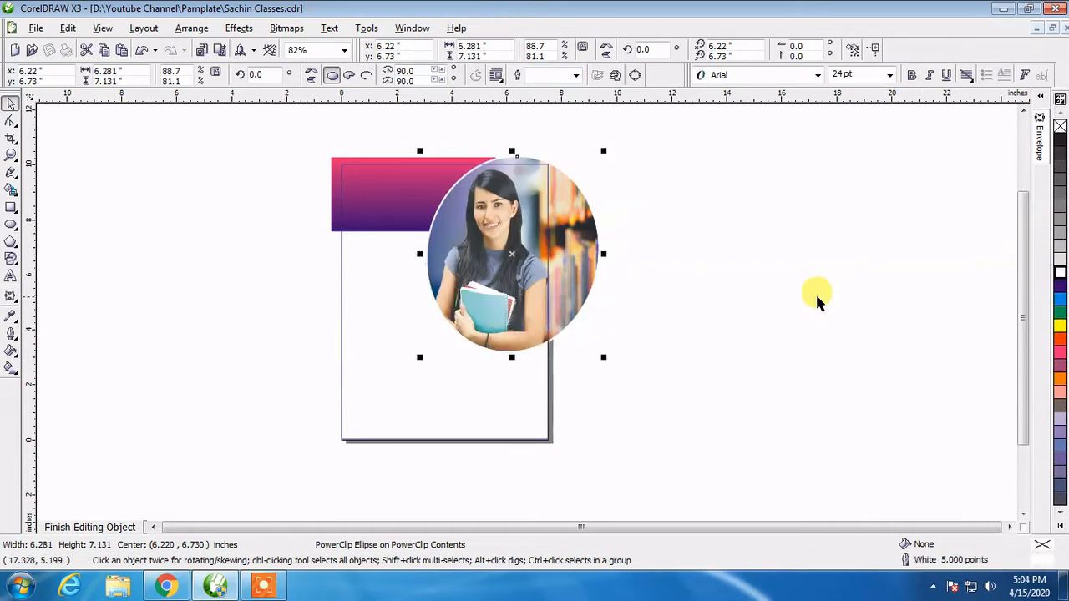
click(795, 292)
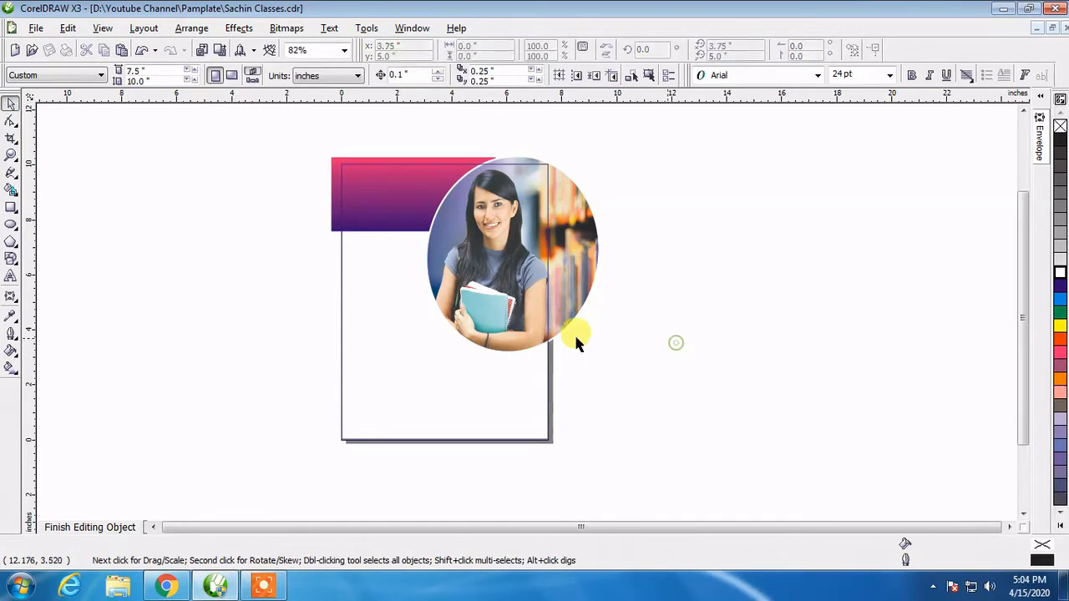
- Duplicate the photo ellipse slightly down and to the left, centred at about x 6.05, y 6.70 inches
click(457, 283)
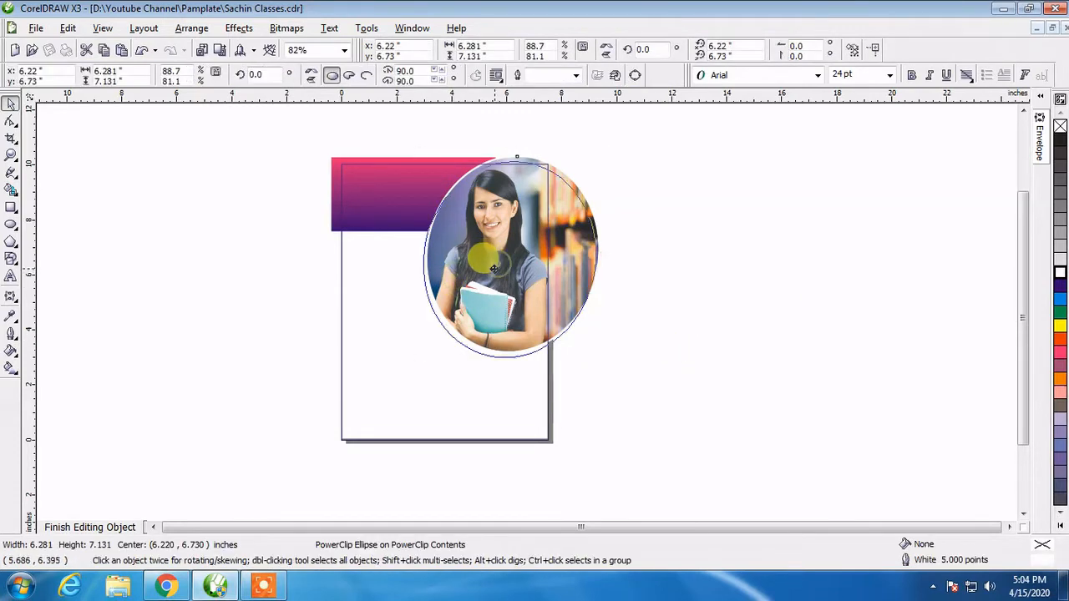
drag(498, 264, 493, 267)
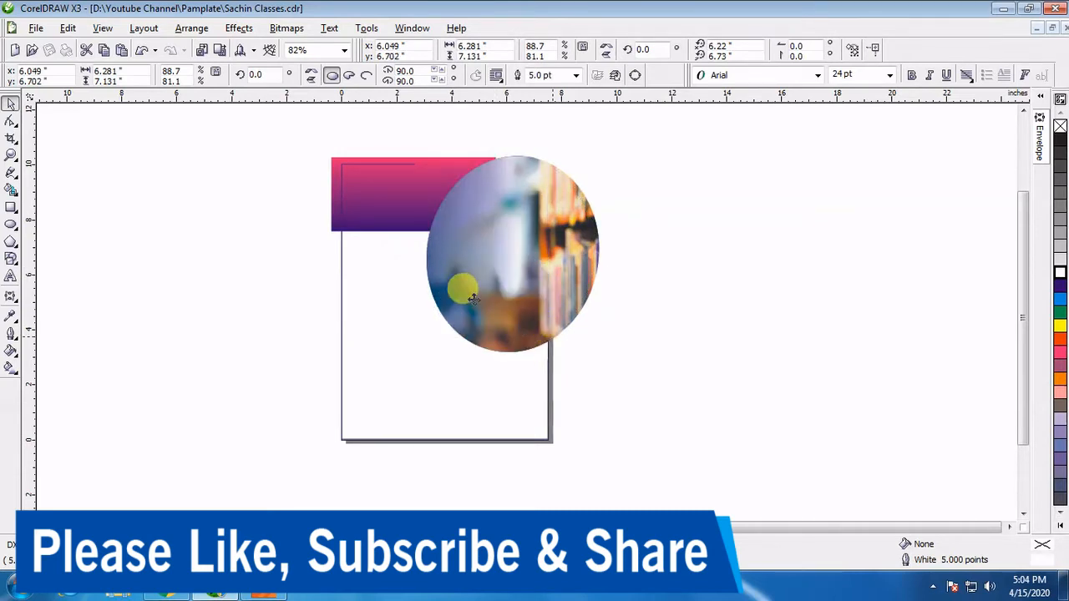
click(485, 267)
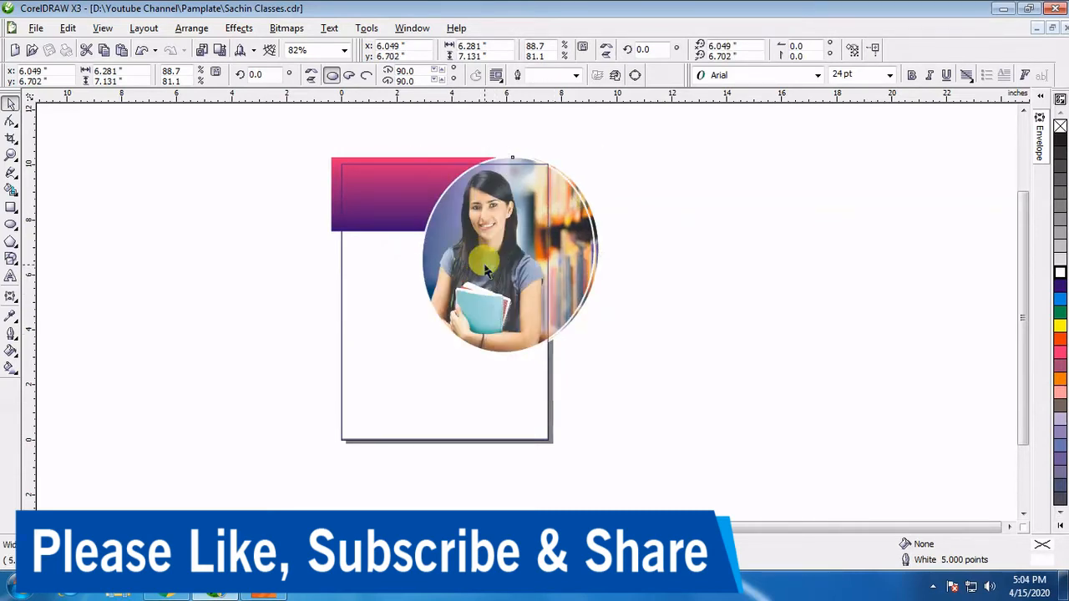
- Delete all the images clipped inside the duplicate ellipse and finish editing its contents
ctrl+click(487, 267)
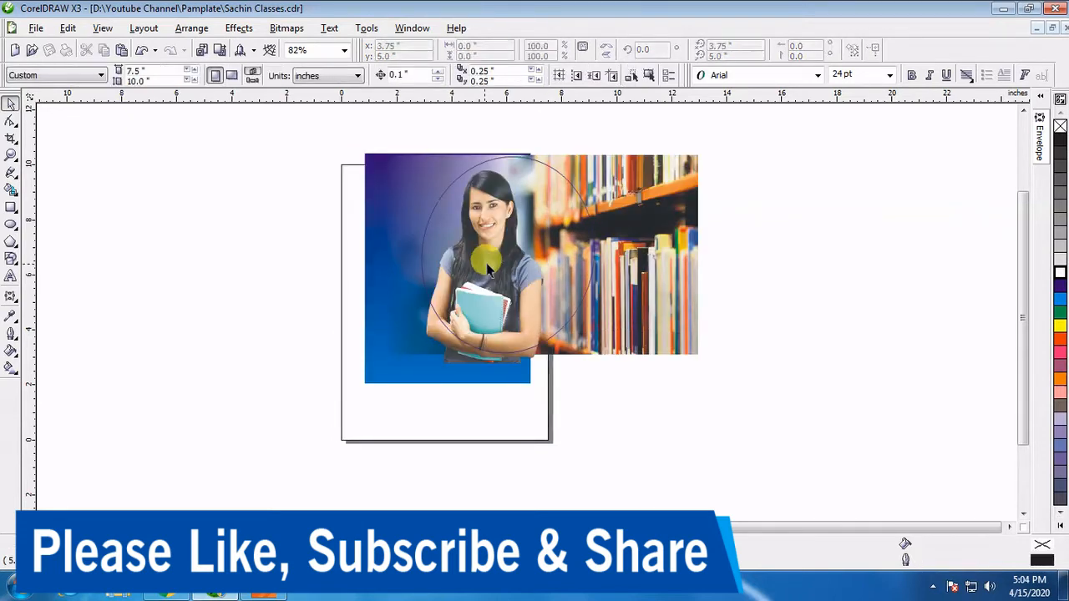
click(531, 281)
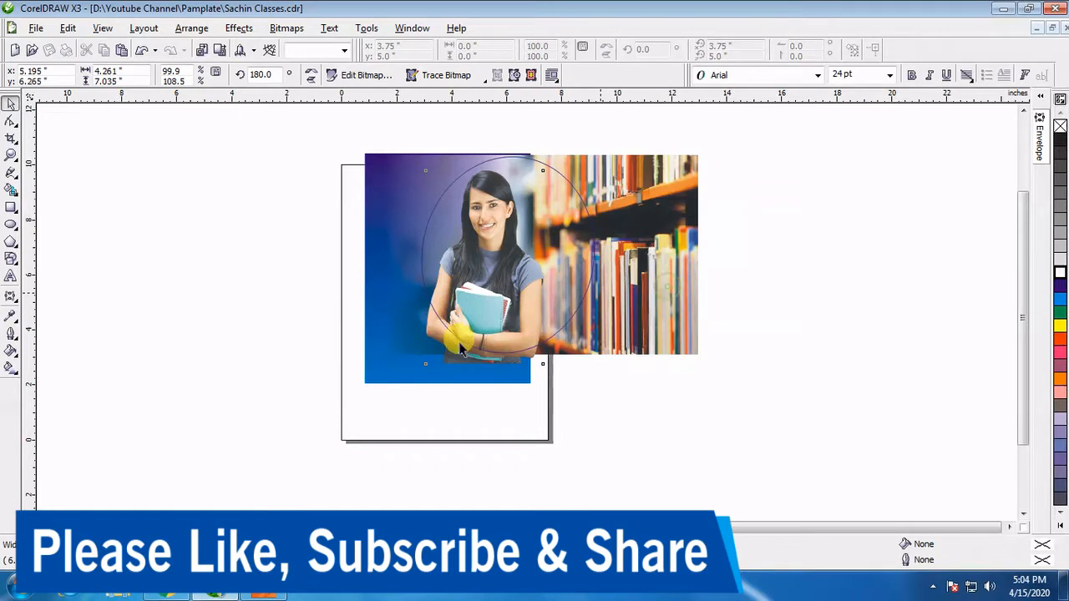
key(Delete)
click(407, 337)
shift+click(475, 356)
key(Delete)
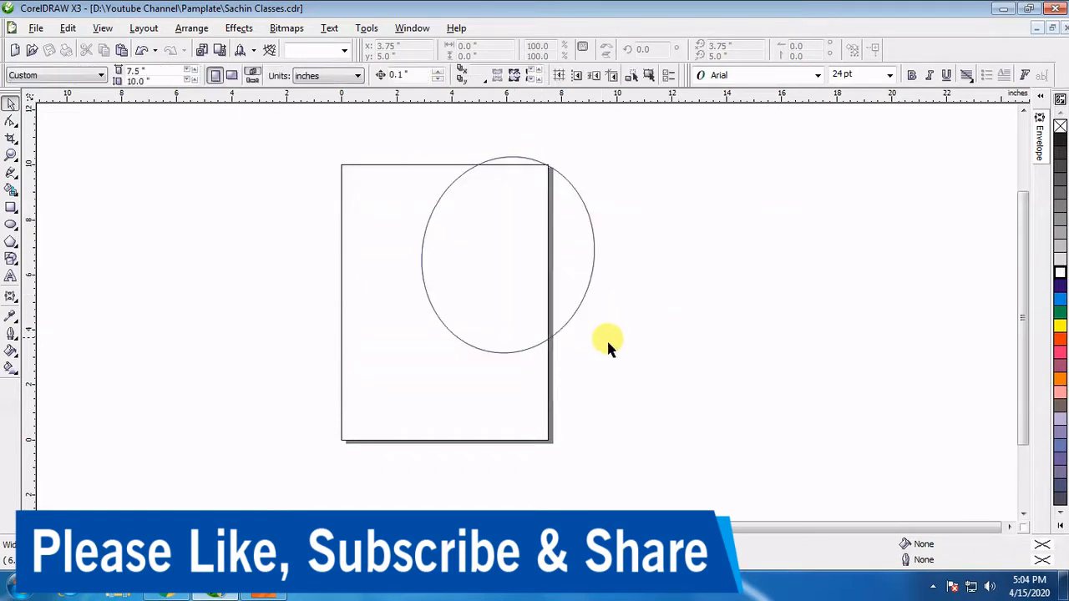
click(667, 331)
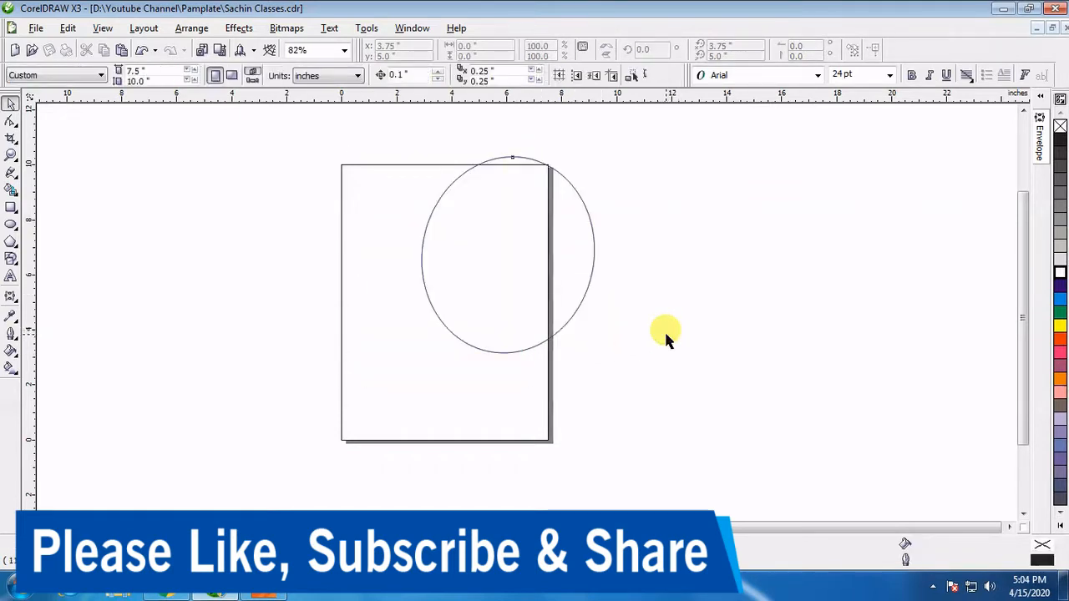
key(ctrl+z)
key(ctrl+z)
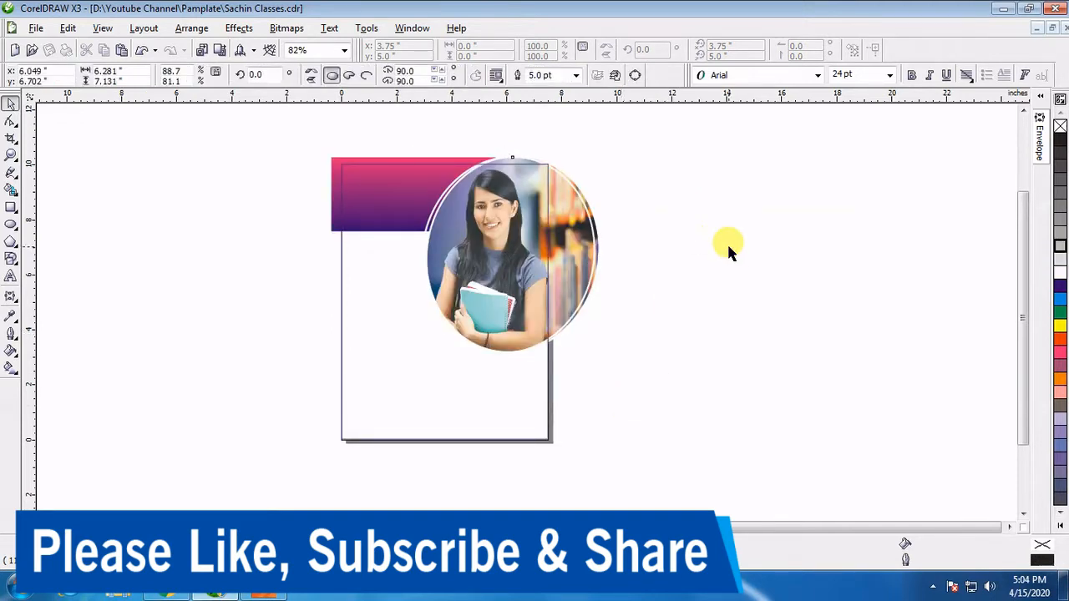
- Fill the empty duplicate ellipse with 20% Black without an outline, and place it behind the photo ellipse but above the gradient band
key(ctrl+z)
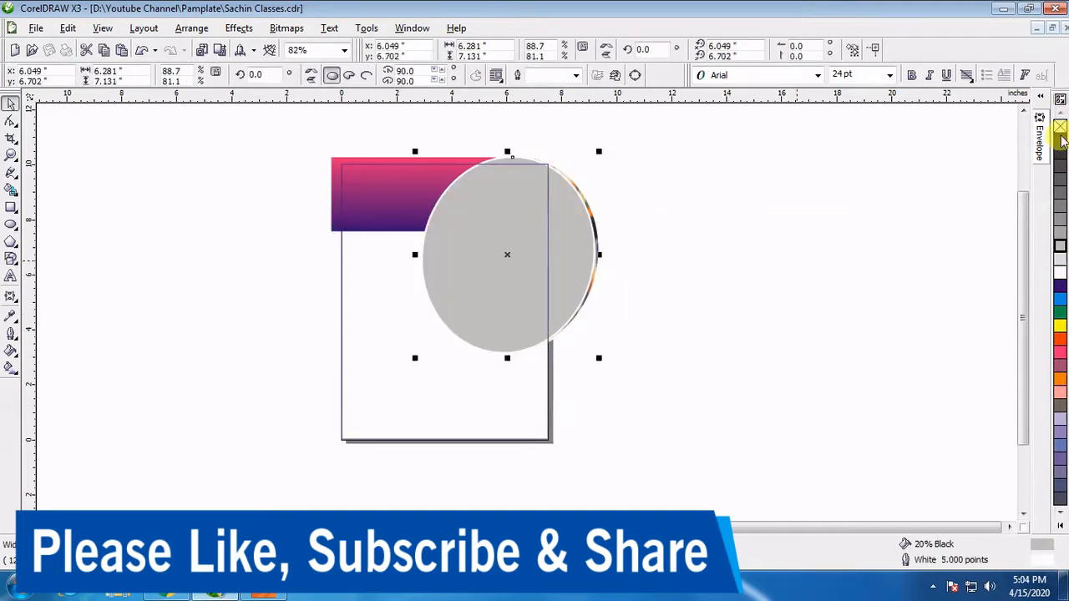
click(1059, 126)
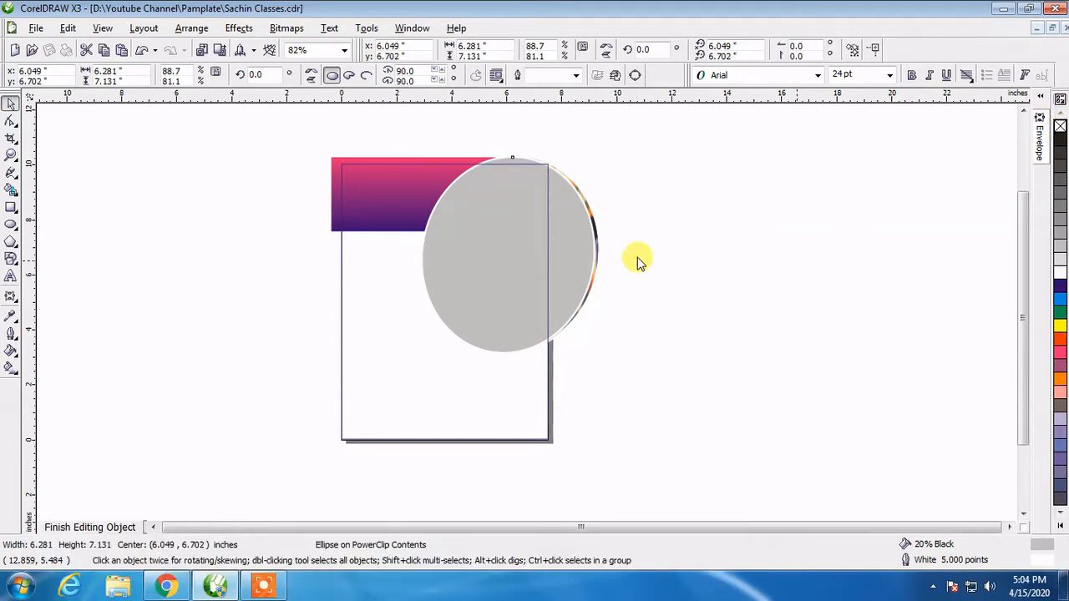
click(438, 187)
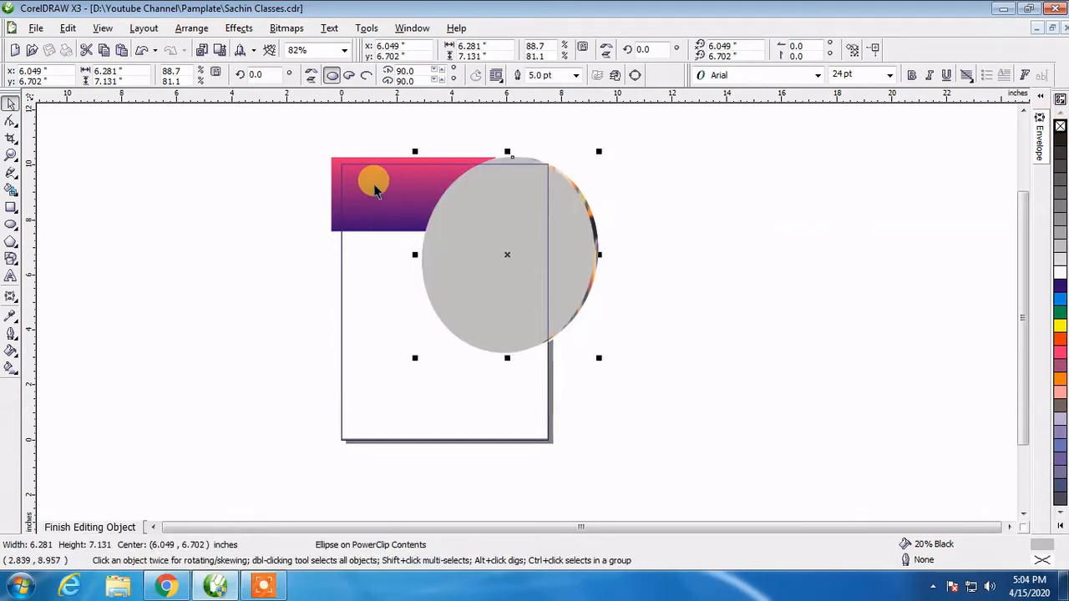
shift+click(428, 194)
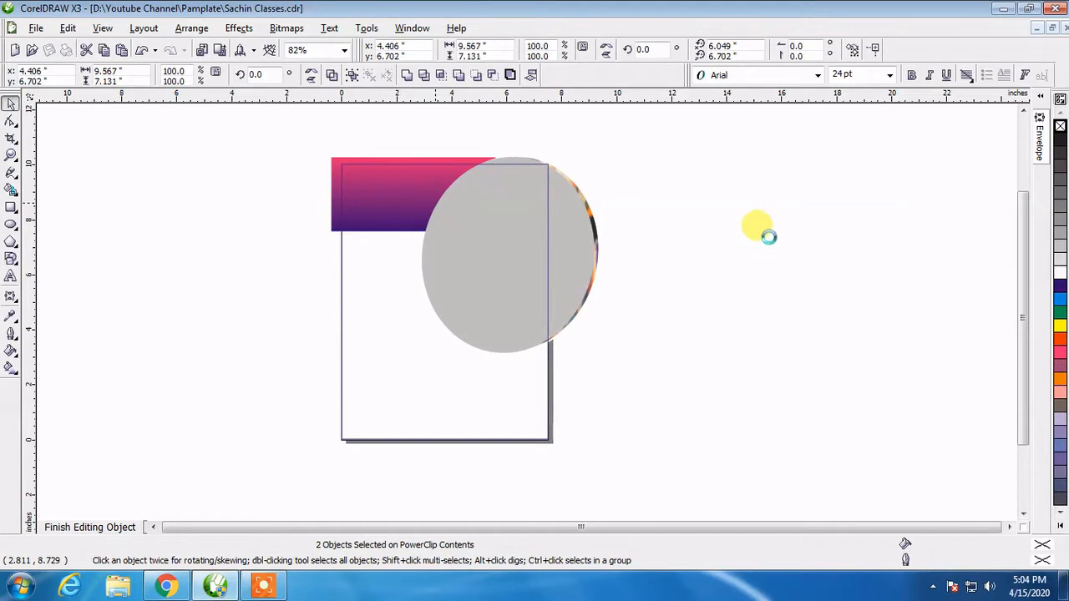
click(688, 271)
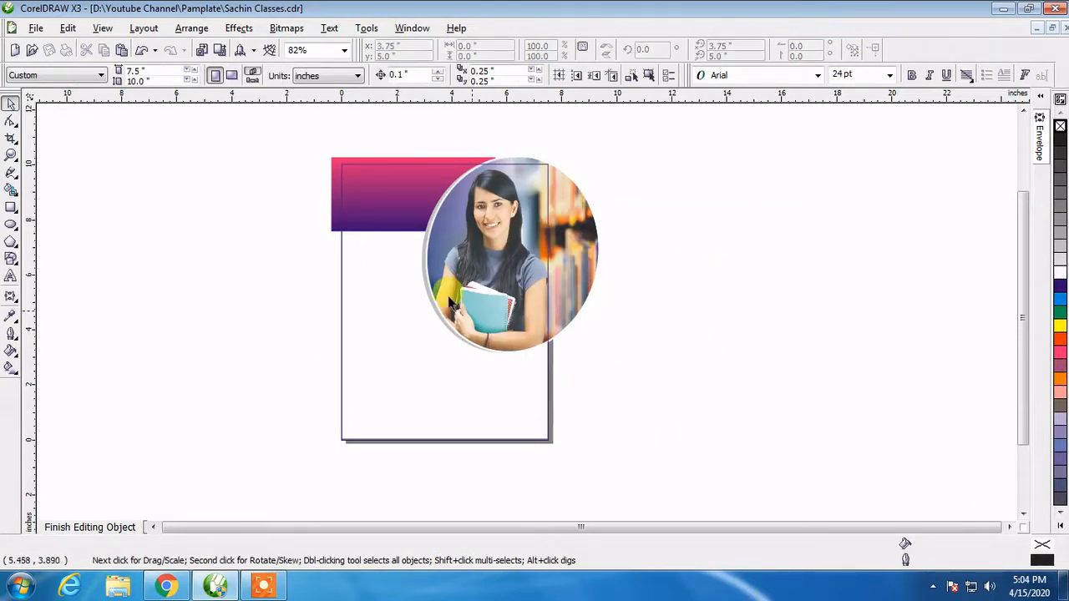
- Stretch the grey ellipse downward to a height of about 7.32 inches so it shows below the photo ellipse
click(424, 294)
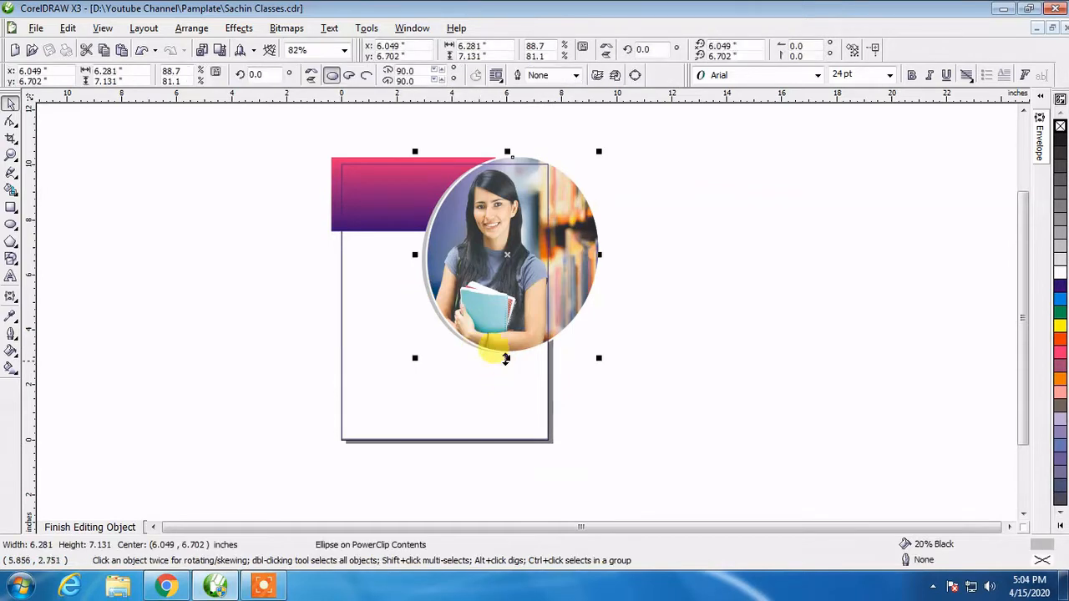
drag(506, 358, 514, 362)
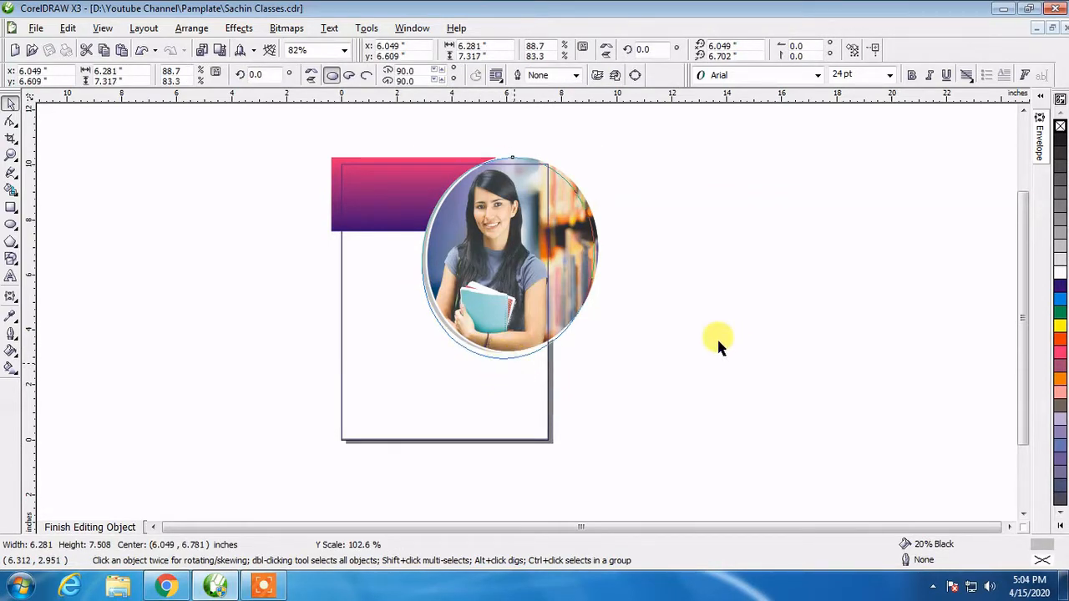
click(720, 306)
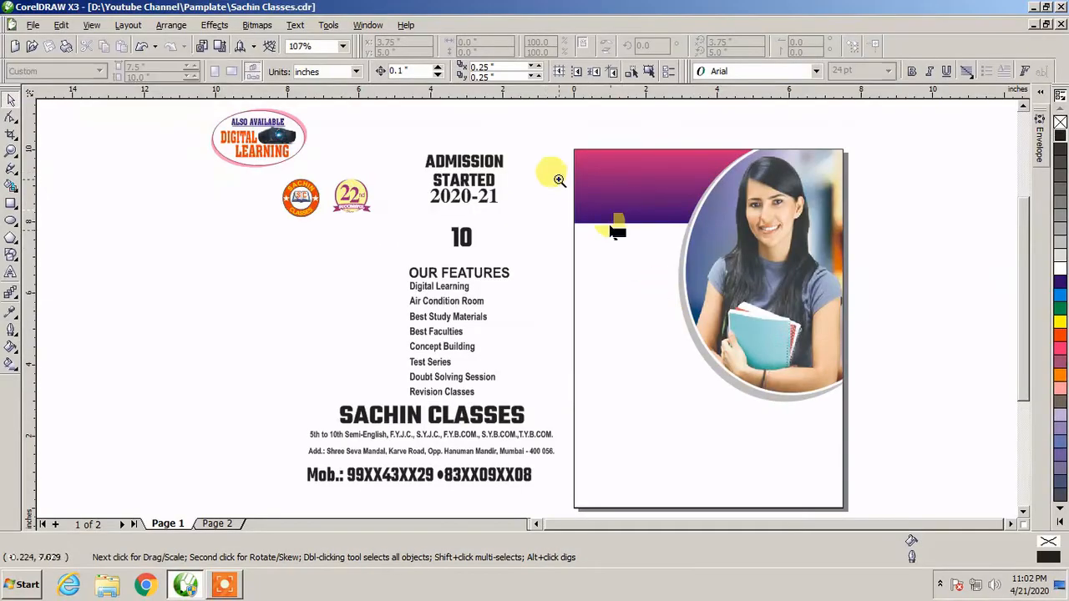
- Move the ADMISSION STARTED text onto the gradient band, centred at about x 1.80, y 9.17 inches, and set its size to 50 pt
drag(410, 137, 937, 304)
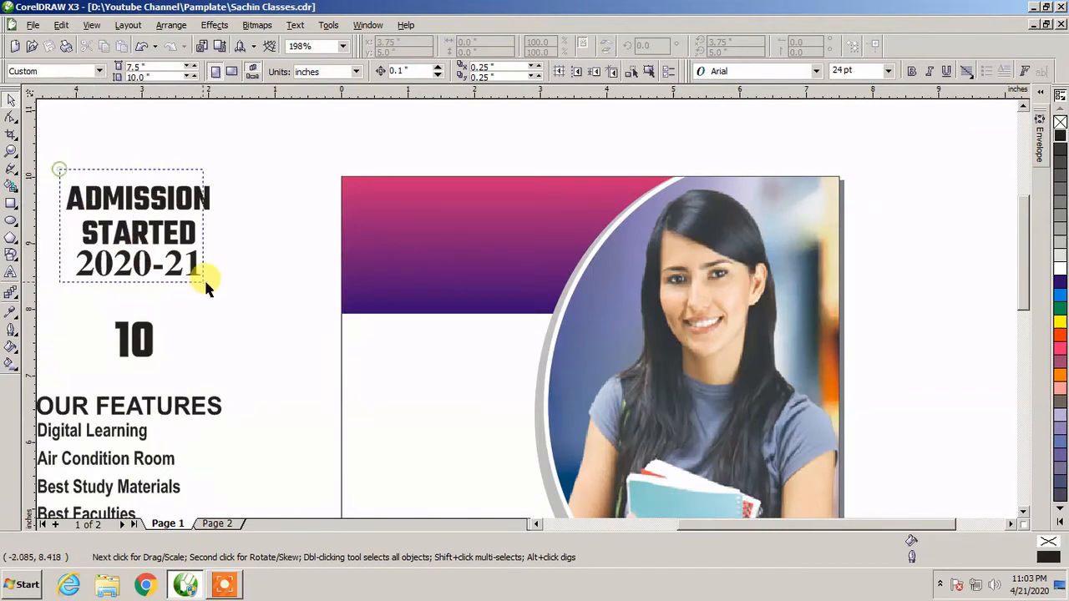
drag(204, 278, 207, 282)
shift+click(193, 265)
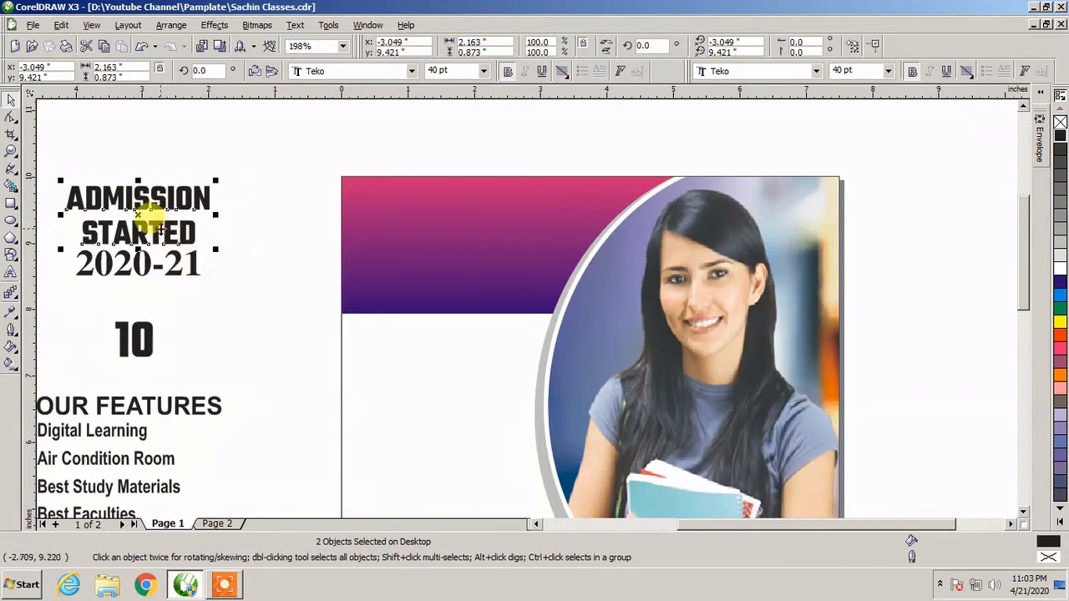
drag(161, 230, 478, 234)
click(436, 69)
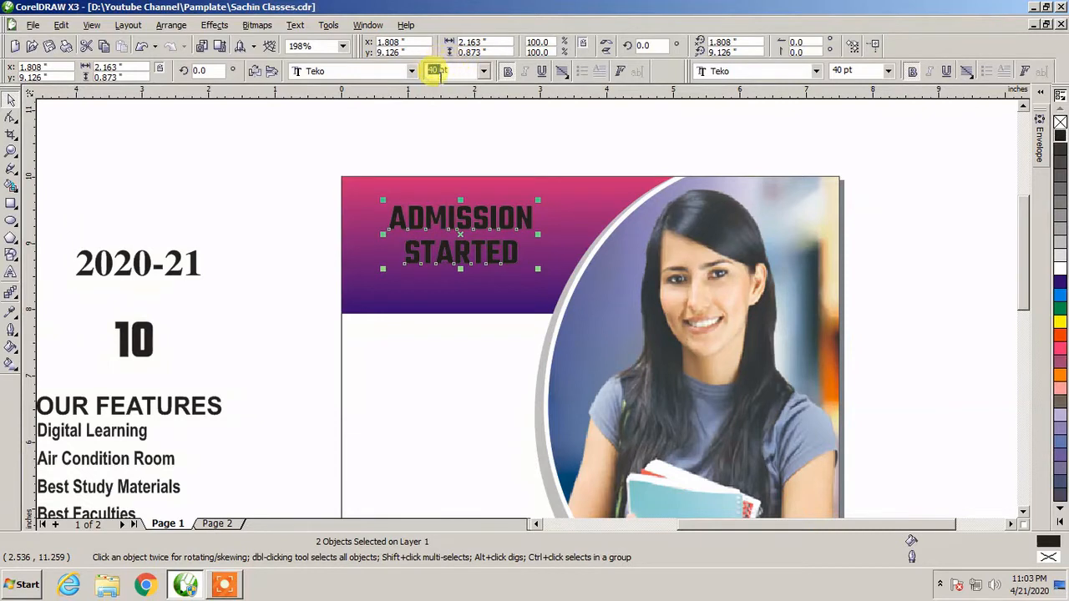
key(Return)
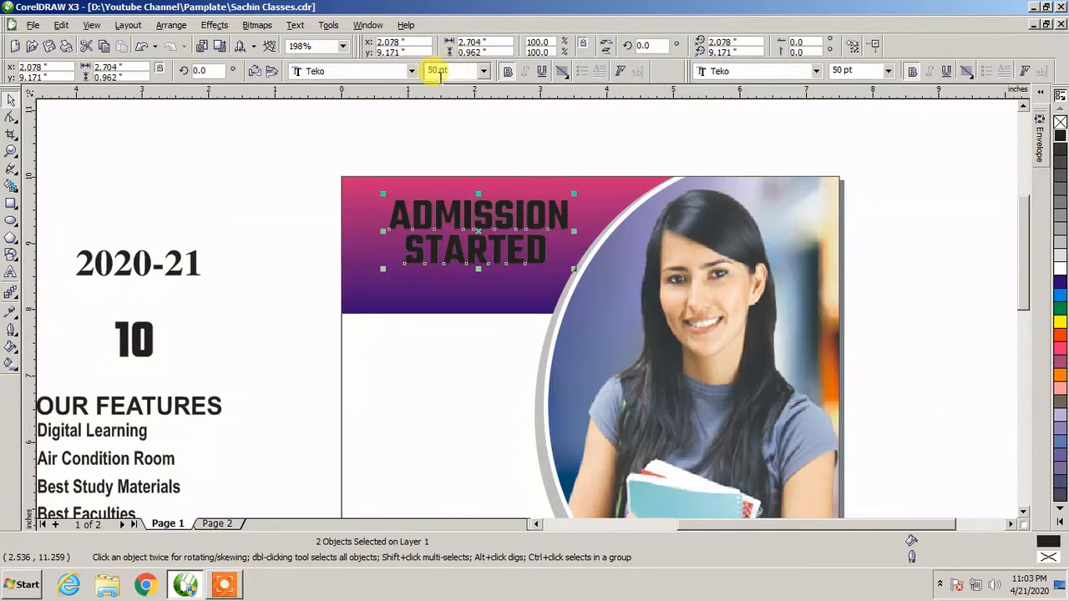
key(F2)
drag(282, 156, 701, 338)
drag(632, 336, 632, 336)
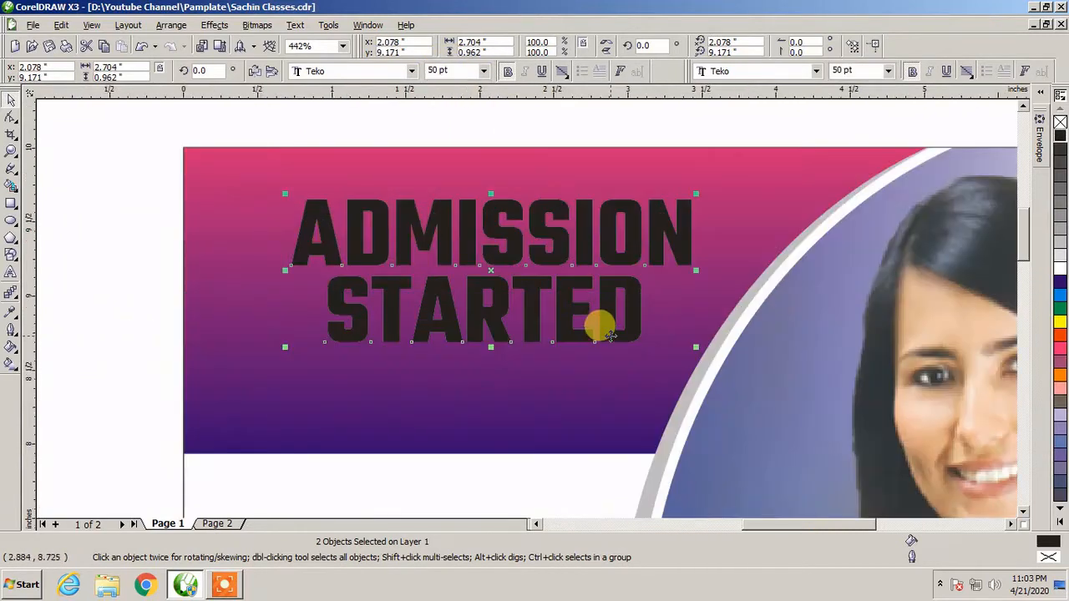
drag(491, 253, 485, 288)
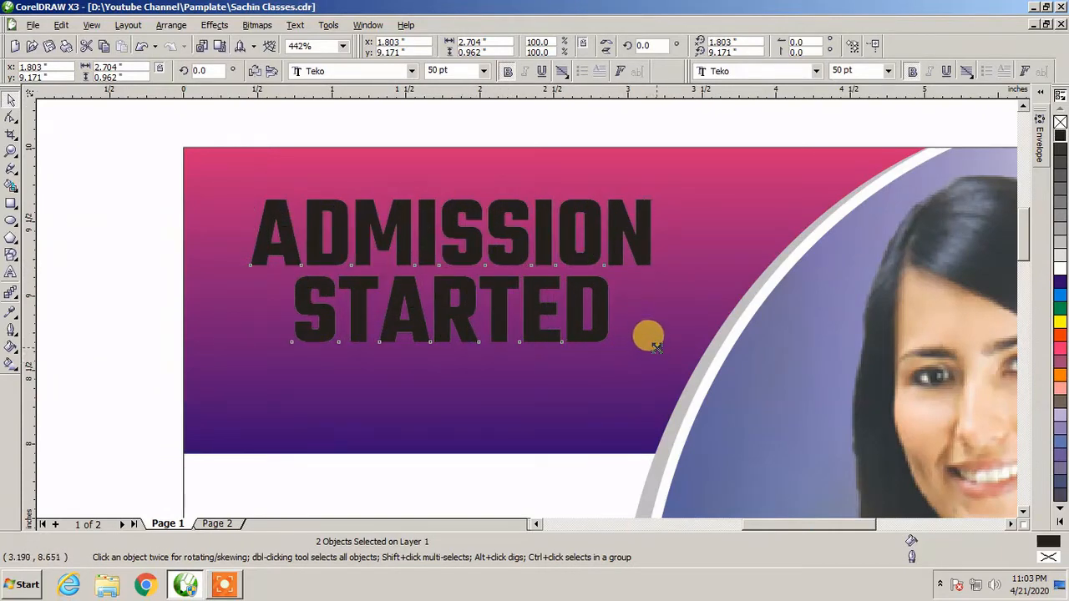
- Enlarge the ADMISSION STARTED text from its centre to about 53 pt and fill it white
drag(655, 345, 709, 390)
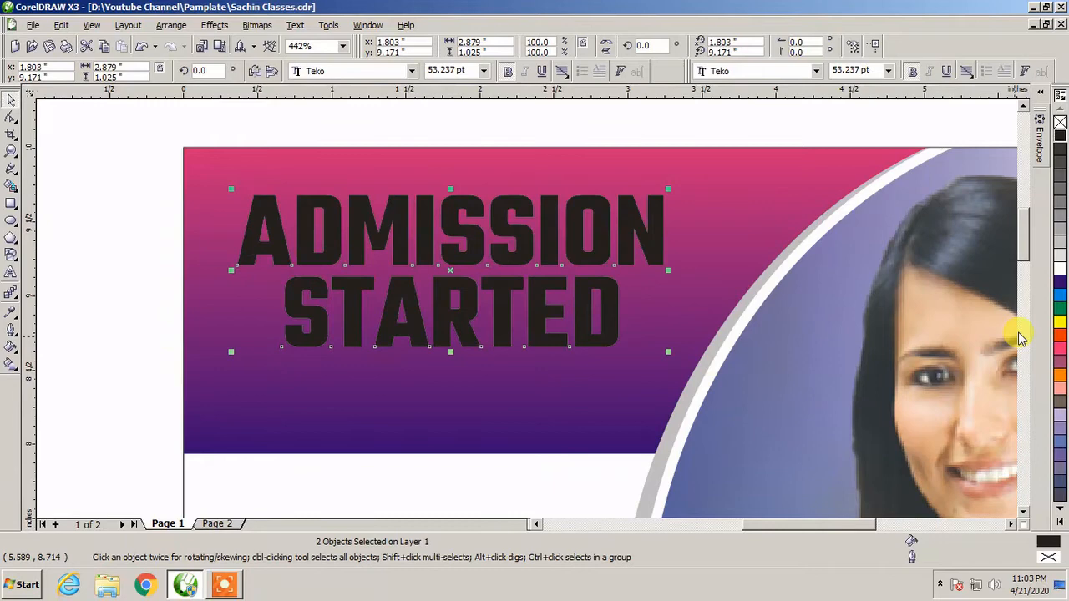
click(1061, 278)
click(444, 483)
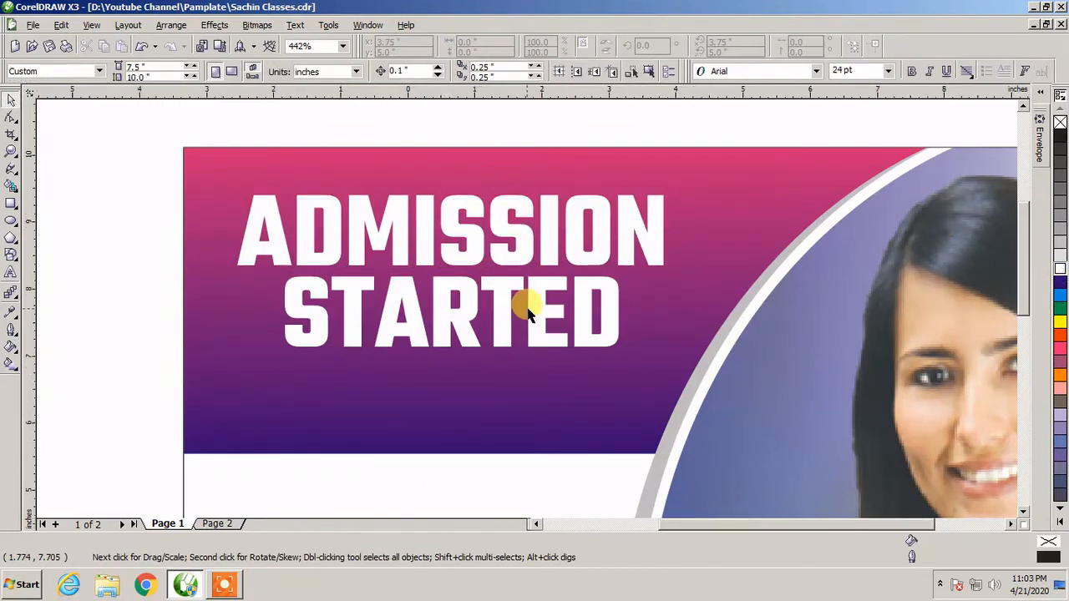
- Move the 2020-21 text below STARTED on the gradient band and set its size to 35 pt
key(F3)
drag(238, 246, 559, 268)
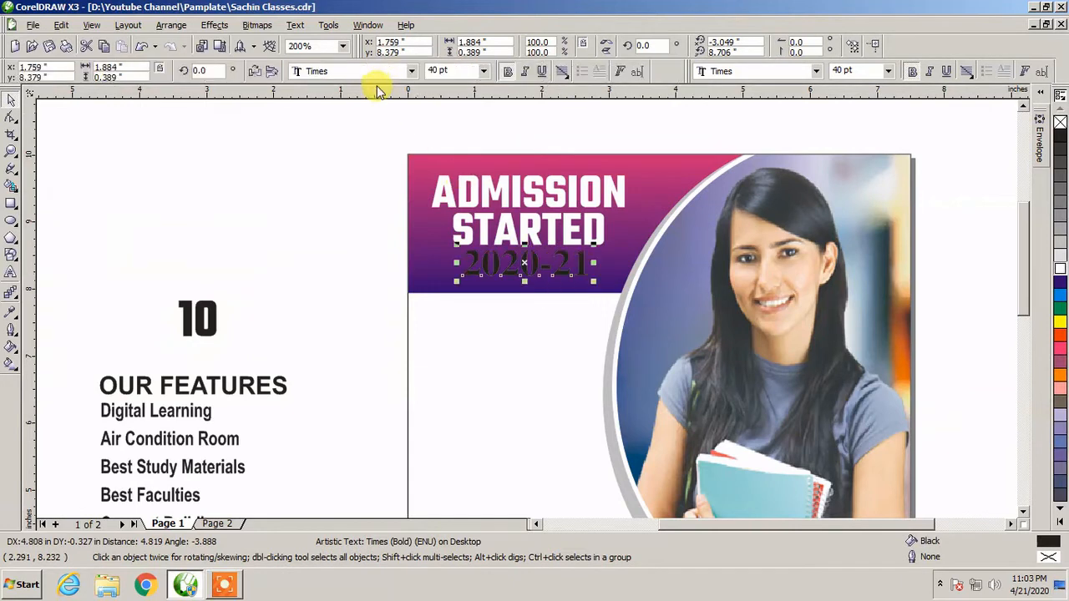
double_click(438, 72)
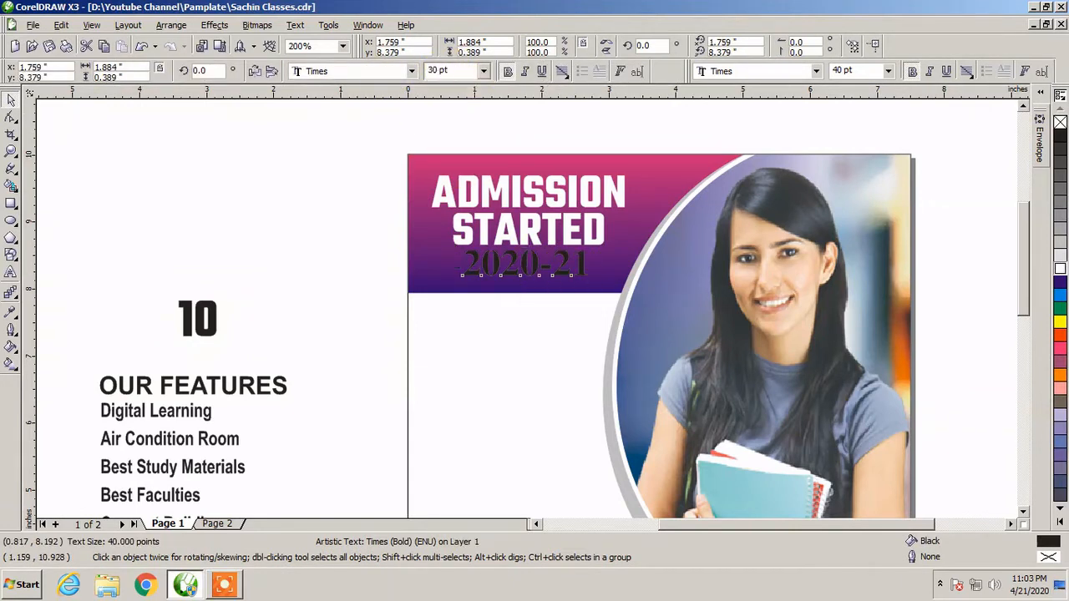
text(30)
key(Return)
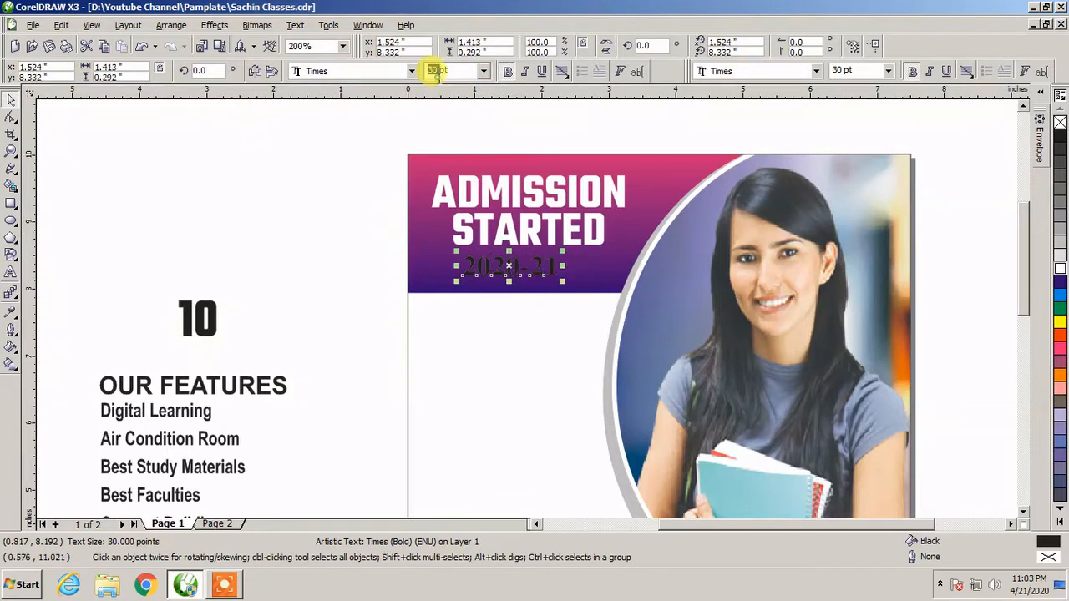
key(Return)
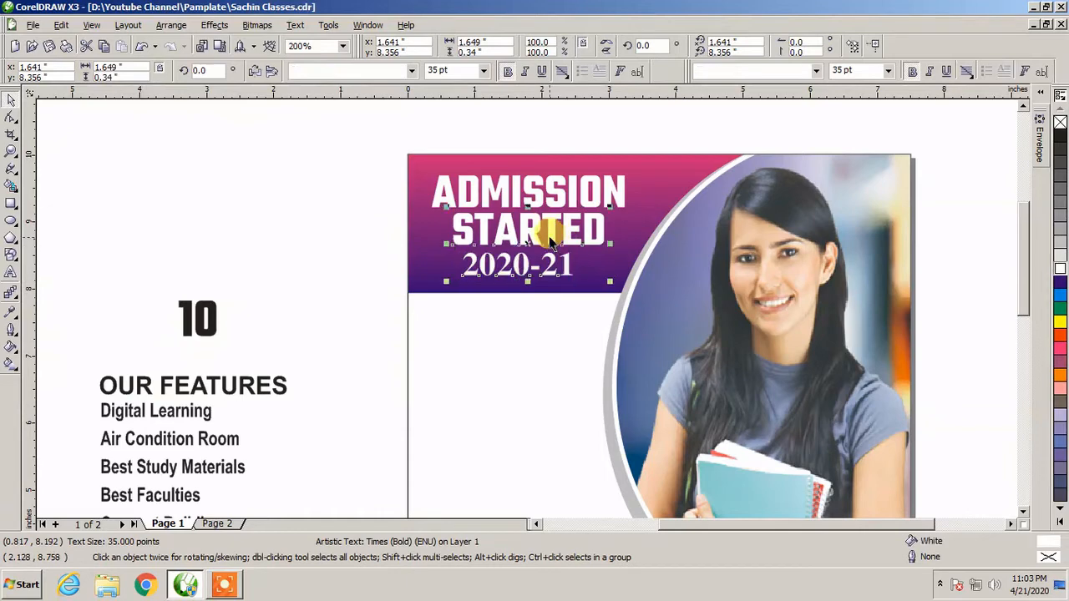
- Draw an ellipse about 2.68 by 2.71 inches over the gradient band's lower edge, centred near x 1.56, y 7.54 inches
click(540, 375)
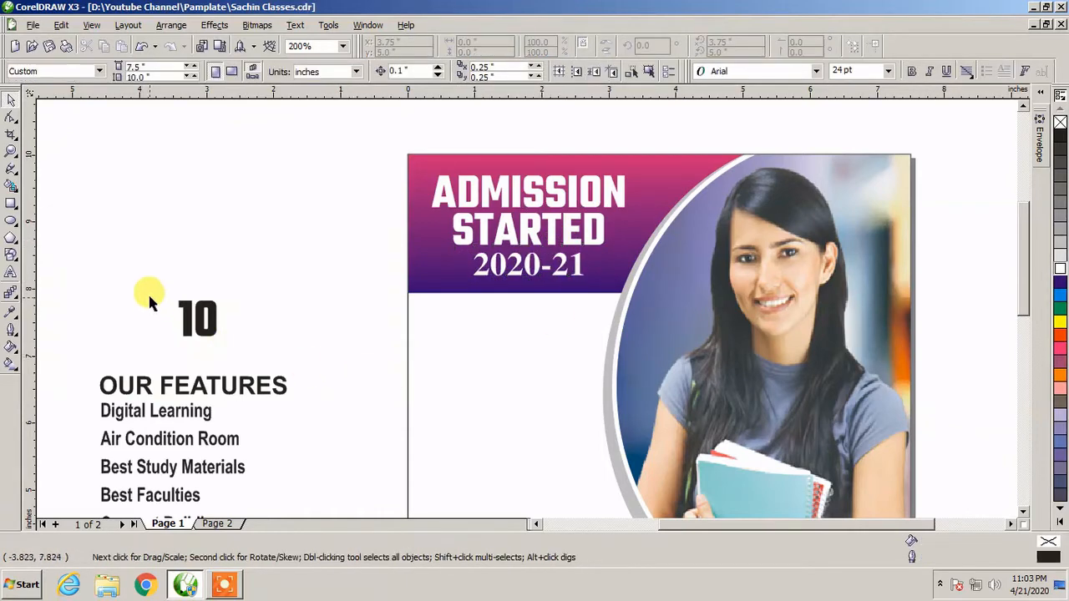
drag(142, 284, 239, 344)
click(274, 362)
click(12, 219)
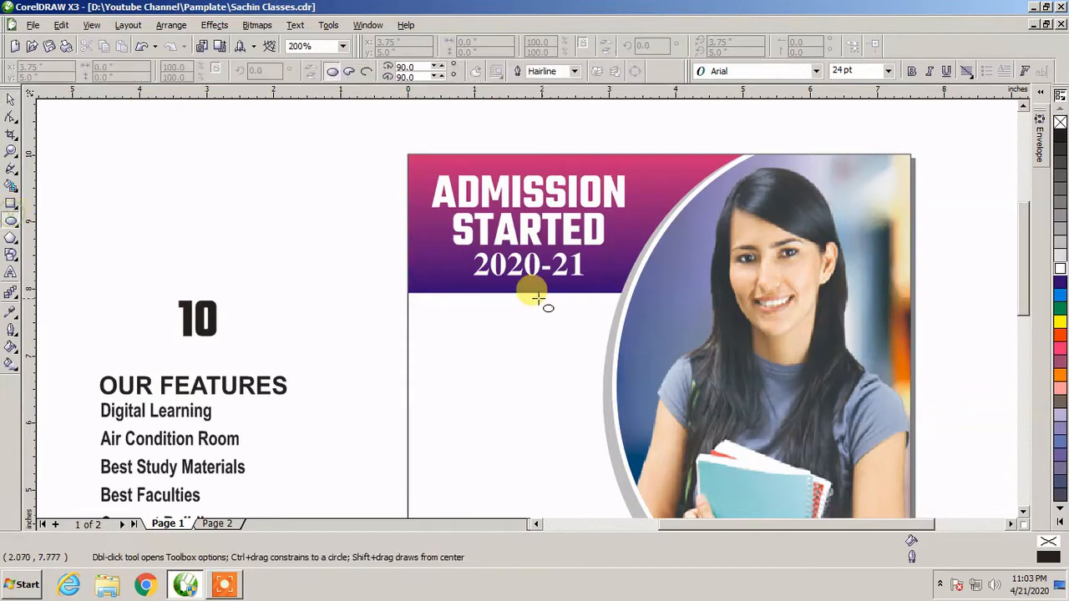
drag(420, 220, 607, 421)
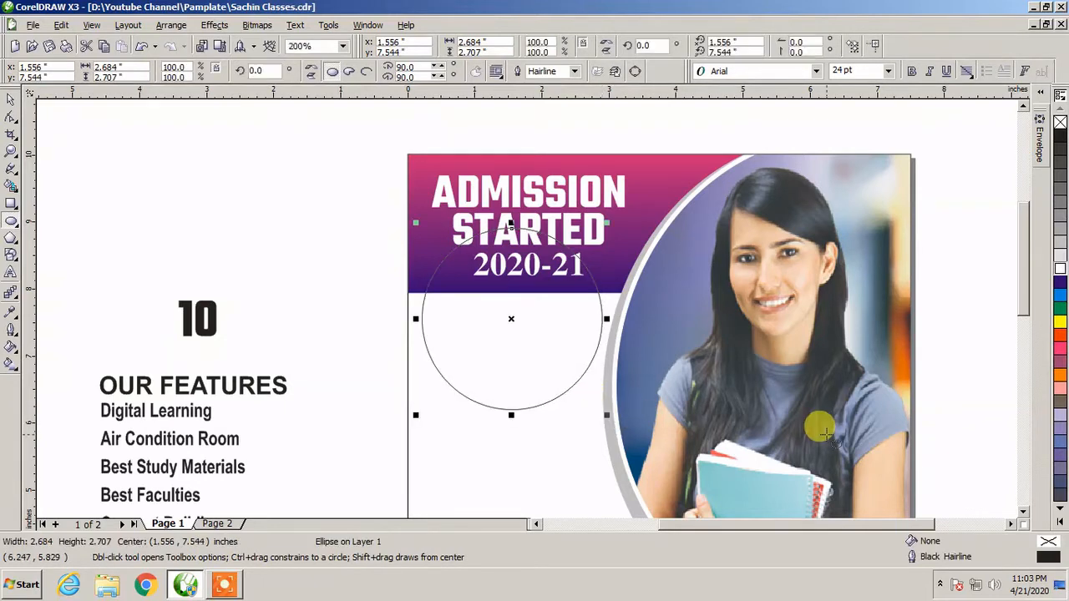
- Fill the new ellipse with Faded Pink and remove its outline
key(space)
click(1062, 522)
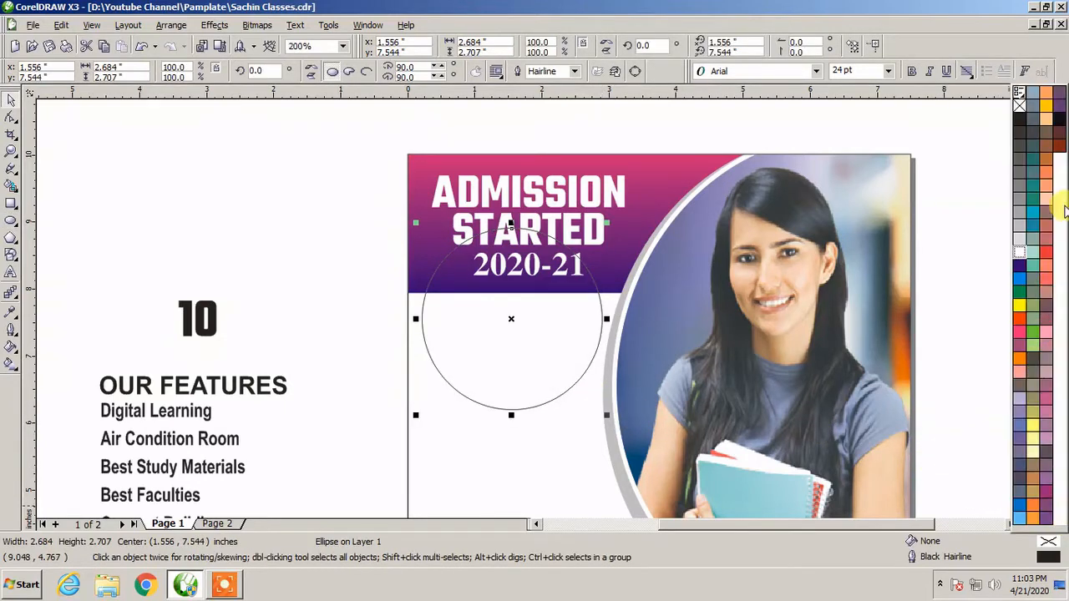
drag(1047, 205, 455, 403)
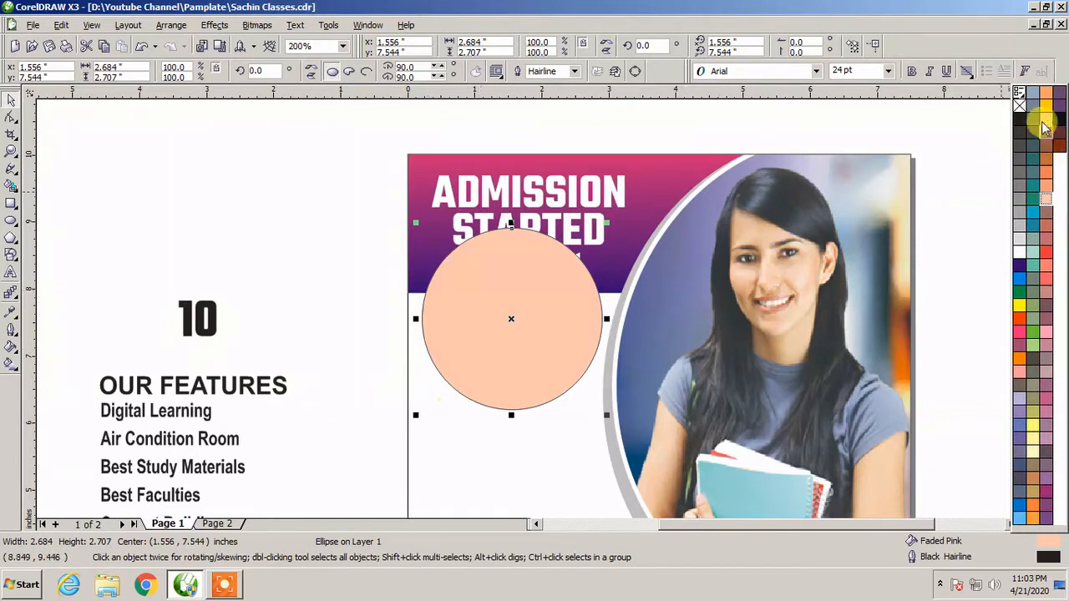
right_click(1018, 98)
- Send the pink ellipse behind the gradient band and heading text, and save the document
click(491, 346)
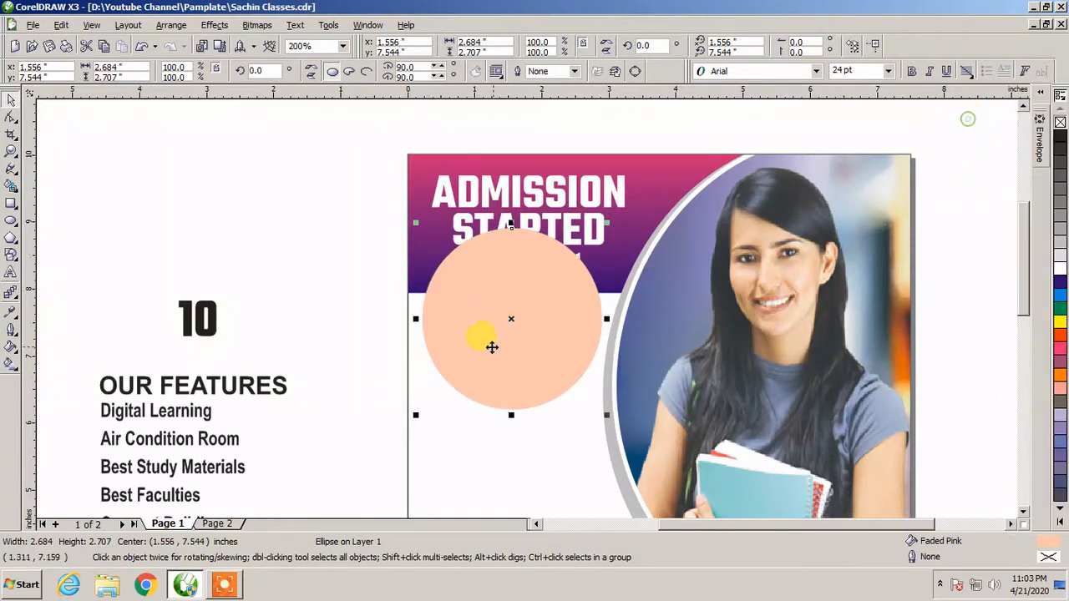
key(shift+Page_Down)
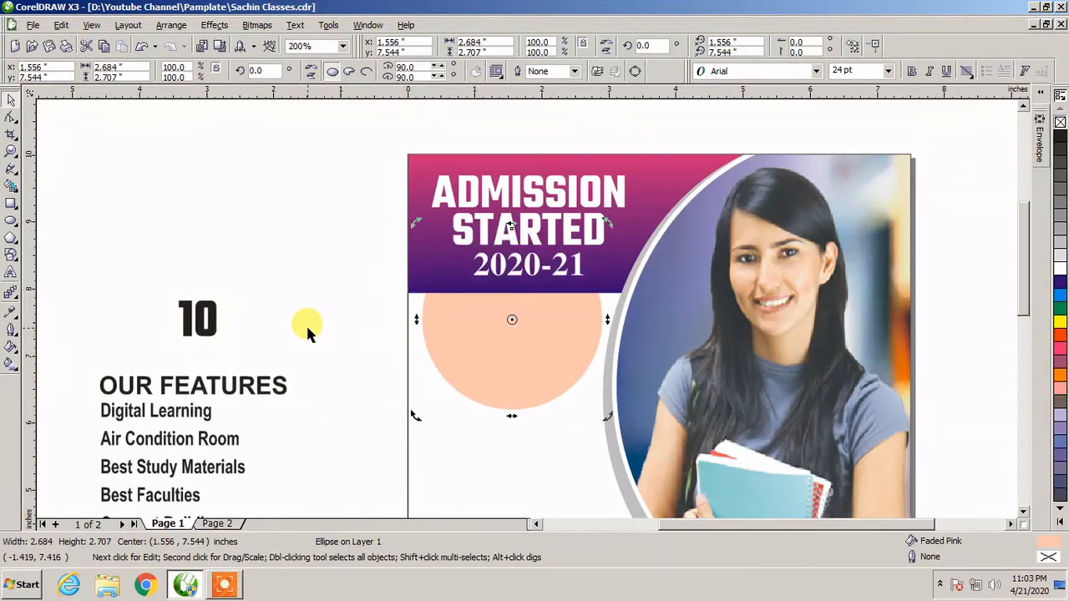
click(306, 331)
key(ctrl+s)
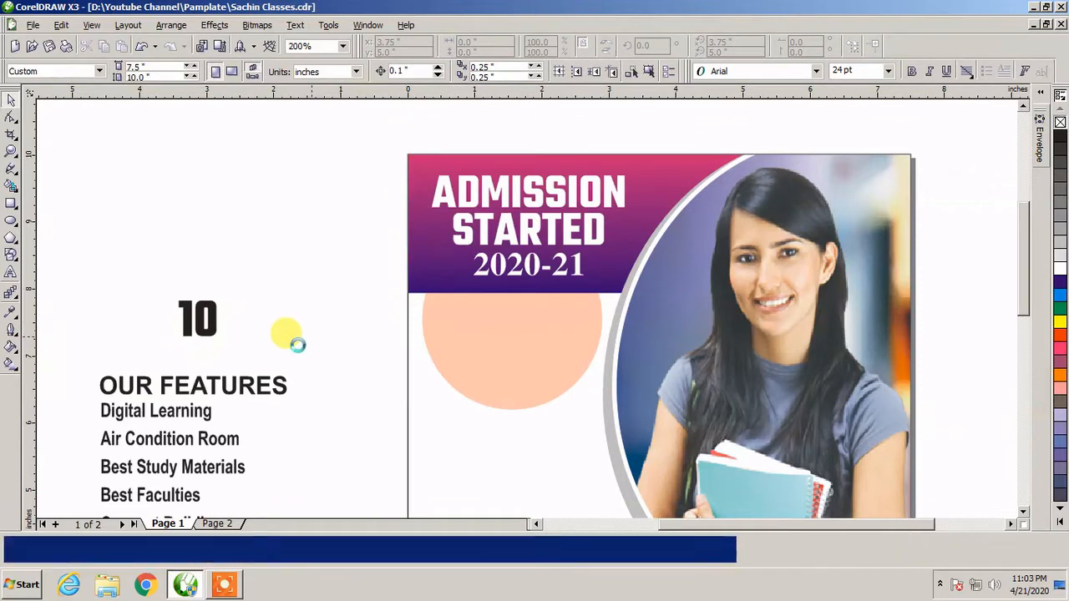
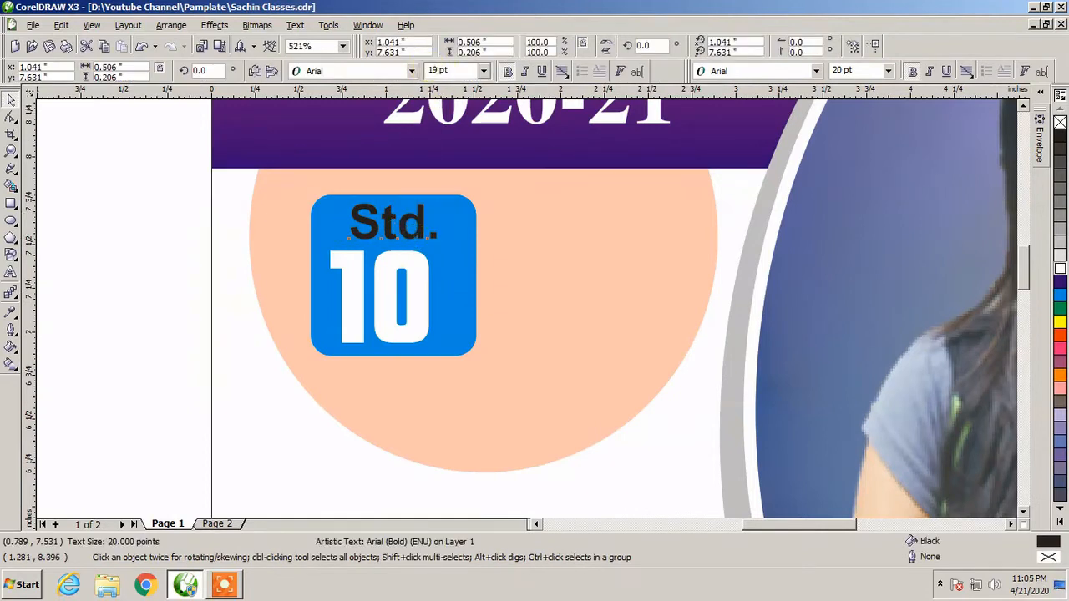
- Set the Std. text to 19 pt, centre it horizontally on the blue rounded square and fill it white
key(Return)
shift+click(434, 230)
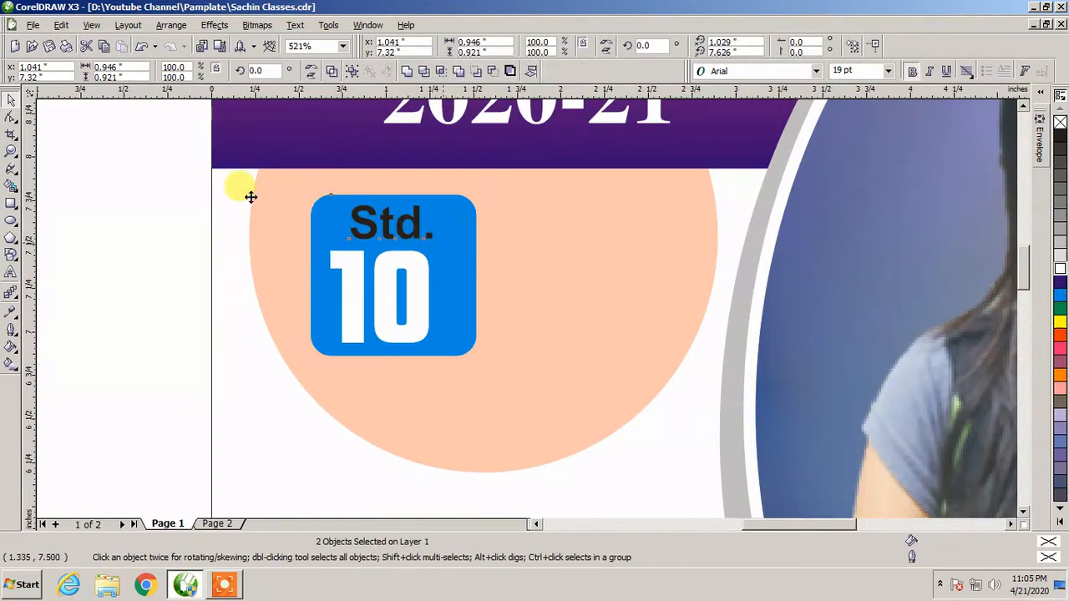
drag(160, 192, 478, 235)
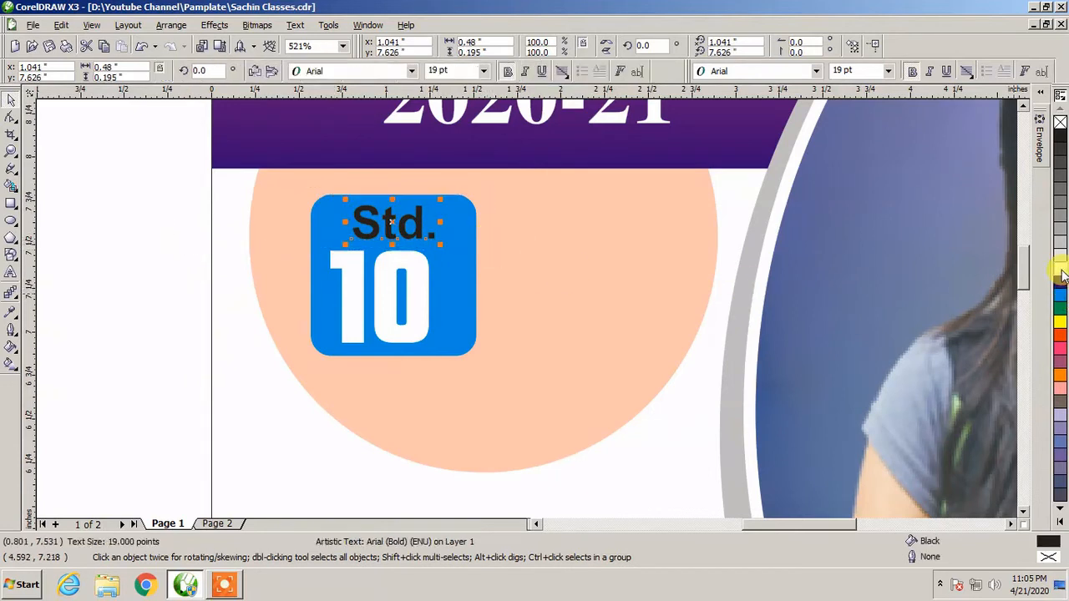
click(1061, 272)
click(240, 422)
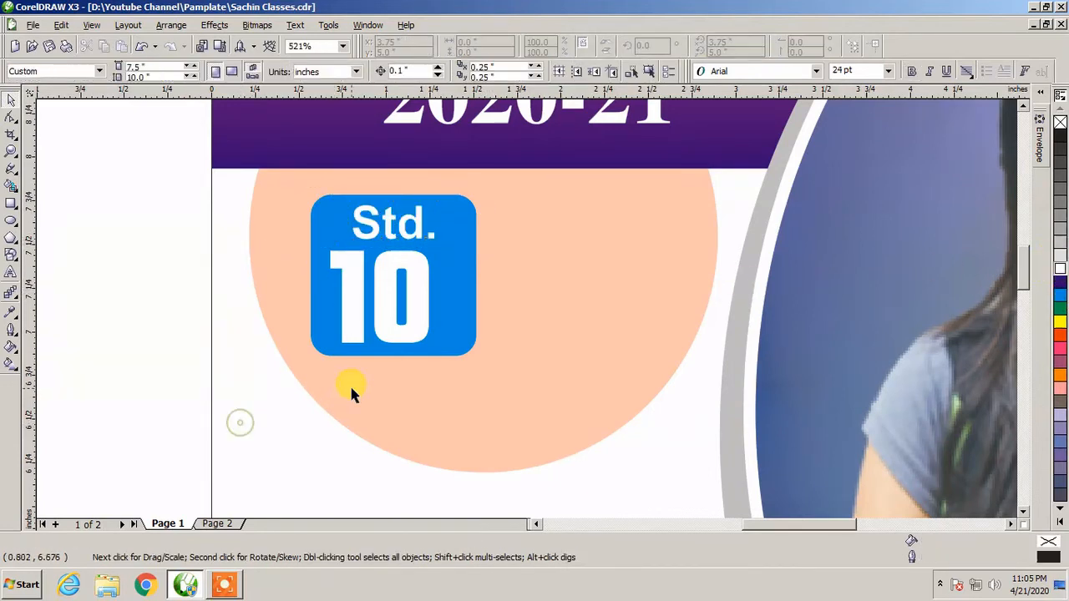
- Add the text th beside the number 10 and set its size to 15 pt
click(11, 272)
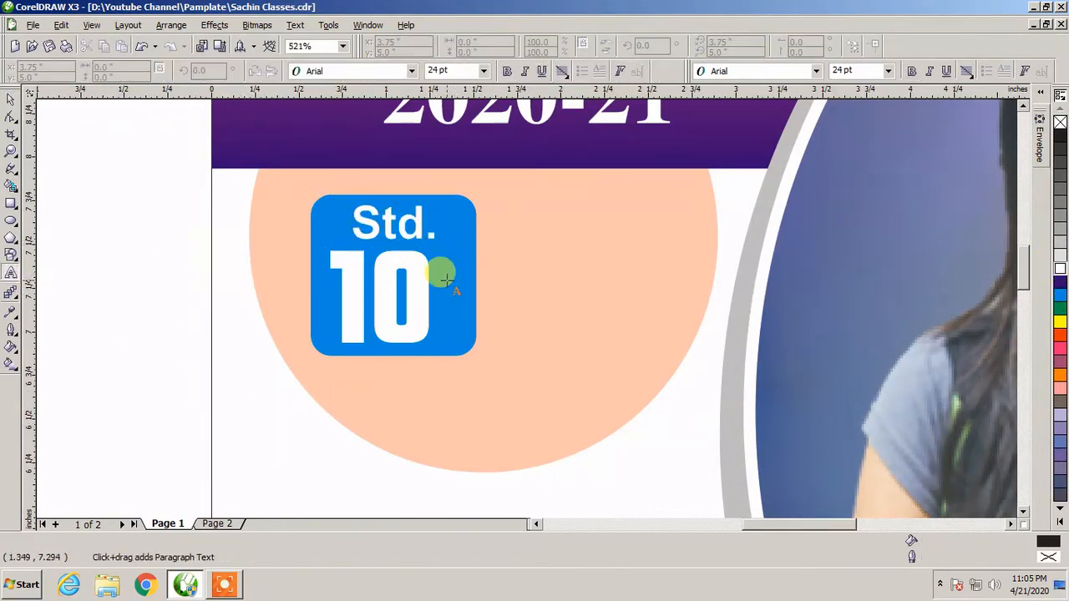
click(532, 288)
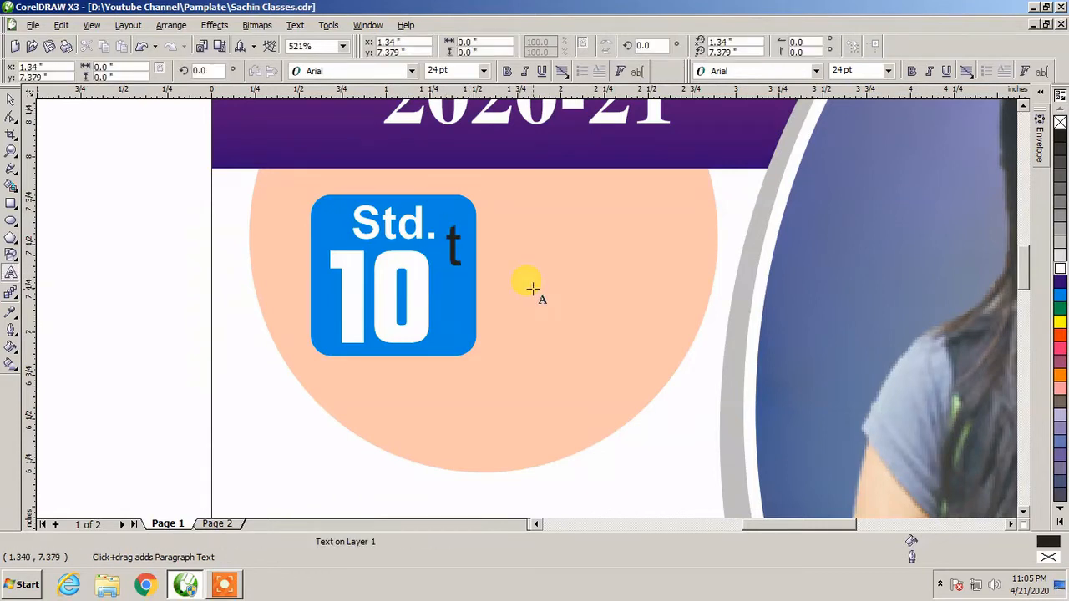
click(441, 71)
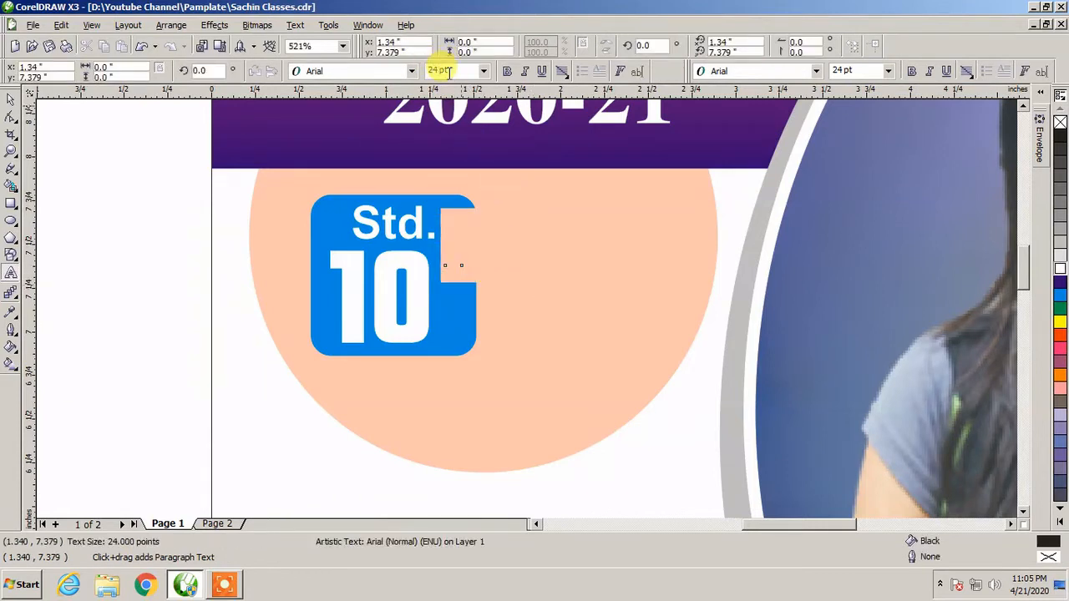
key(ctrl+space)
double_click(437, 69)
text(15)
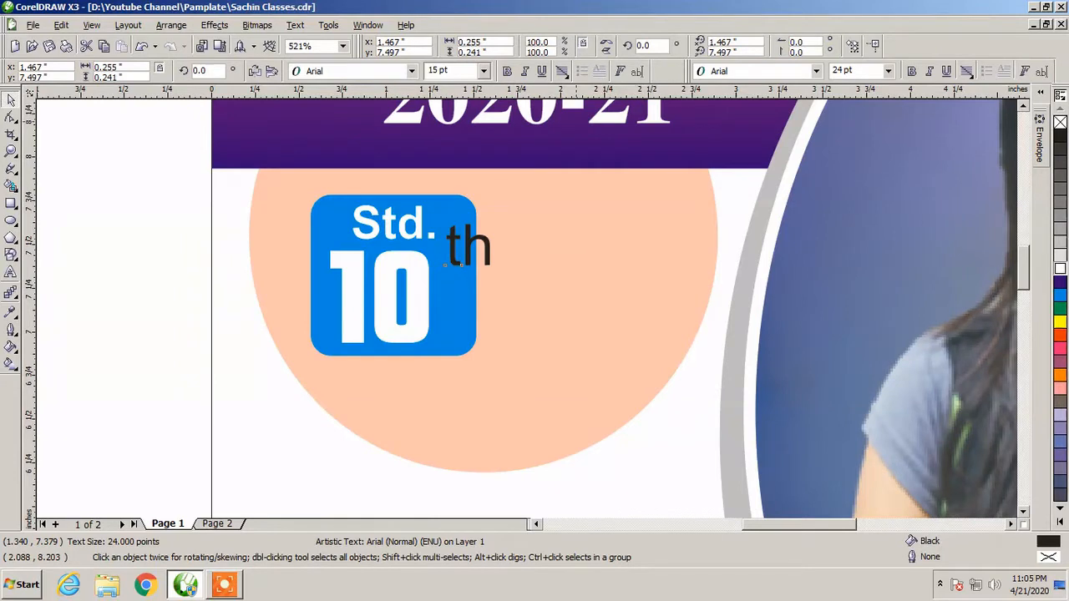
key(Return)
- Place the th text as a superscript beside the 10 at about x 1.36, y 7.41 inches, in bold white
drag(463, 247, 451, 261)
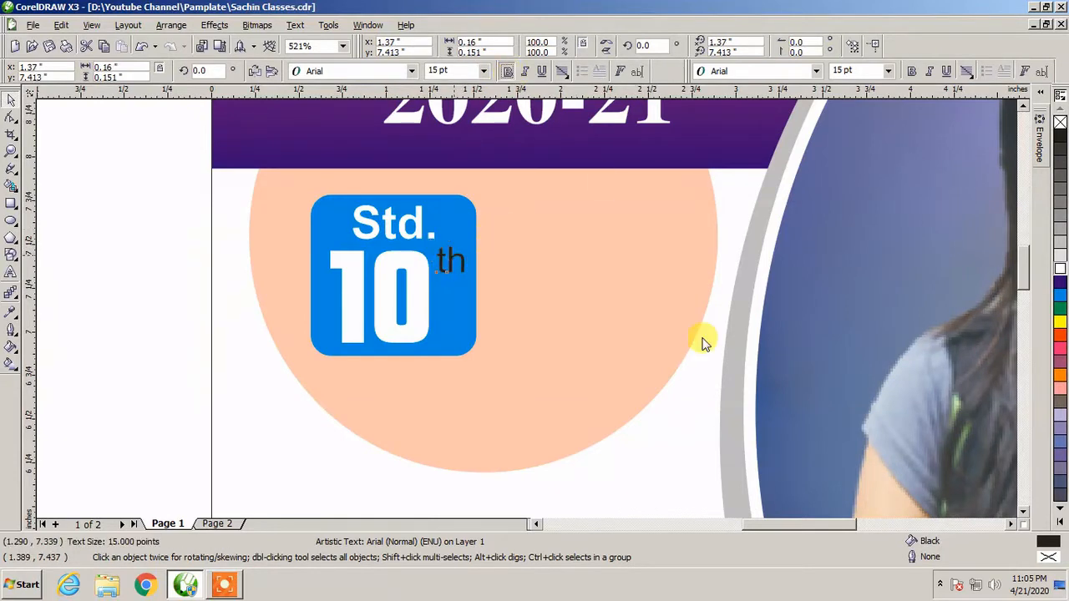
key(ctrl+b)
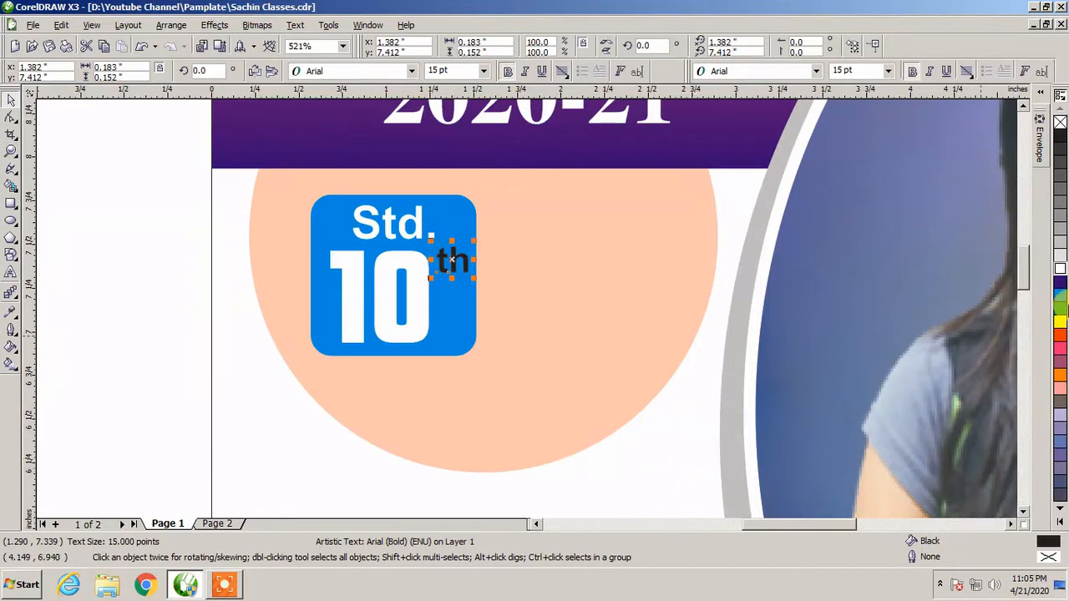
click(1057, 273)
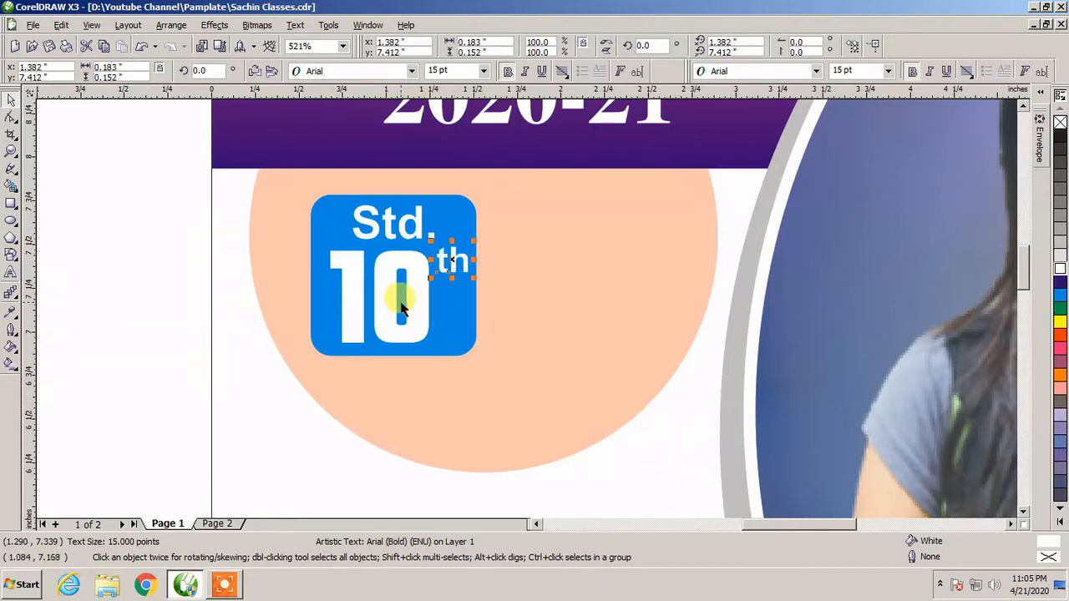
drag(443, 286, 445, 258)
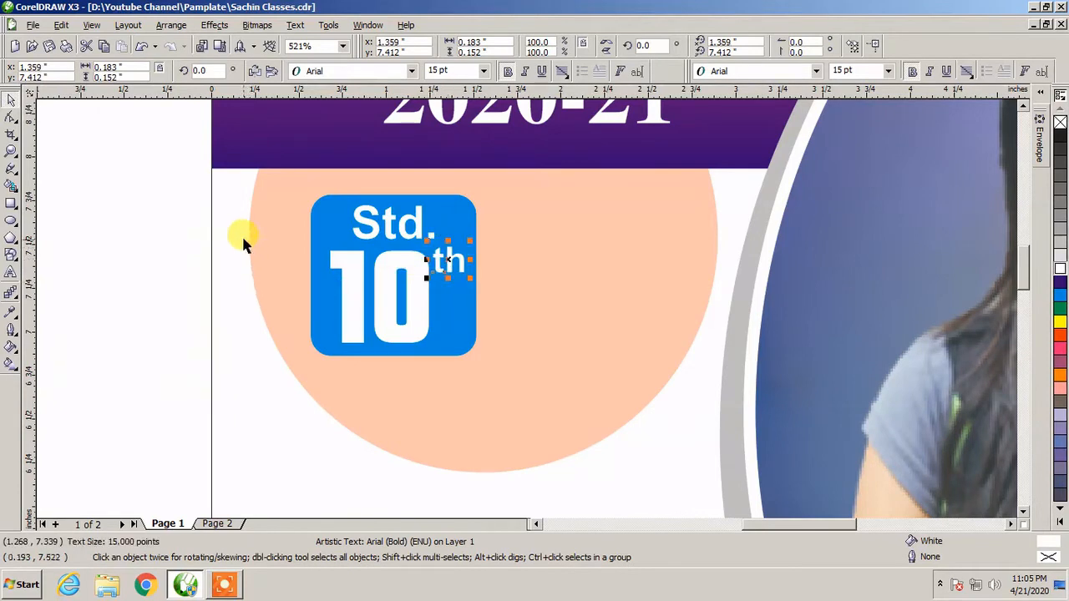
click(196, 221)
- Duplicate the complete Std. 10th badge and place the copy beside it, centred at about x 2.09, y 7.32 inches
drag(210, 179, 568, 396)
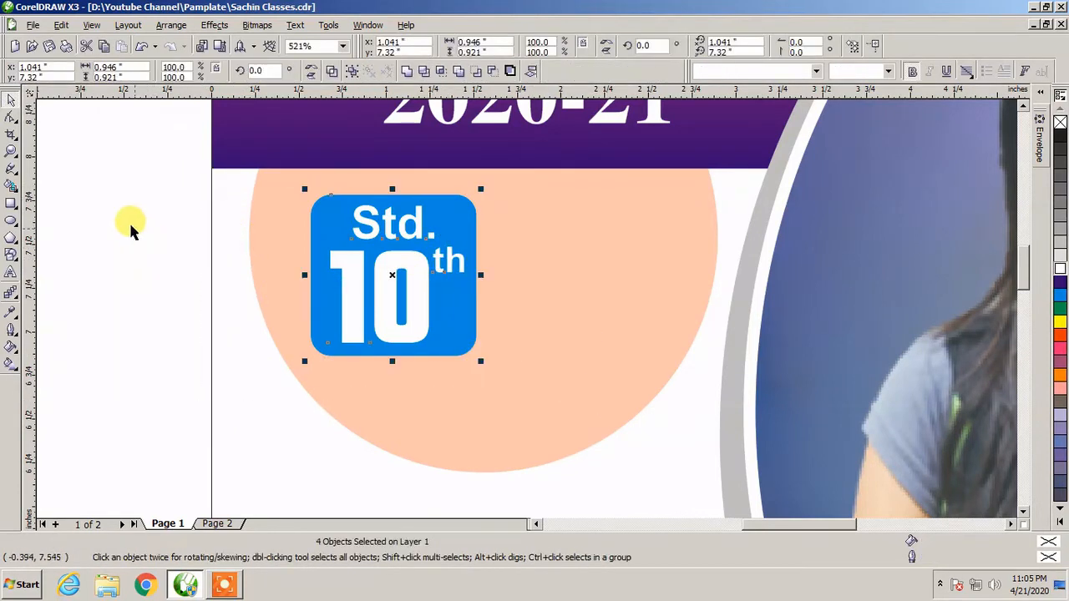
click(103, 45)
click(121, 50)
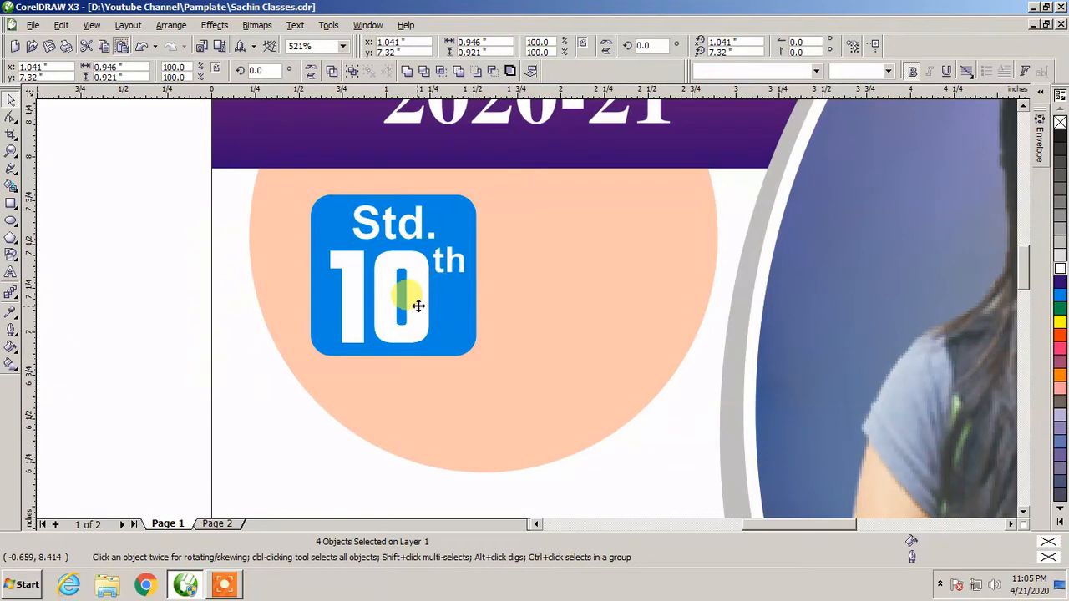
drag(420, 310, 660, 482)
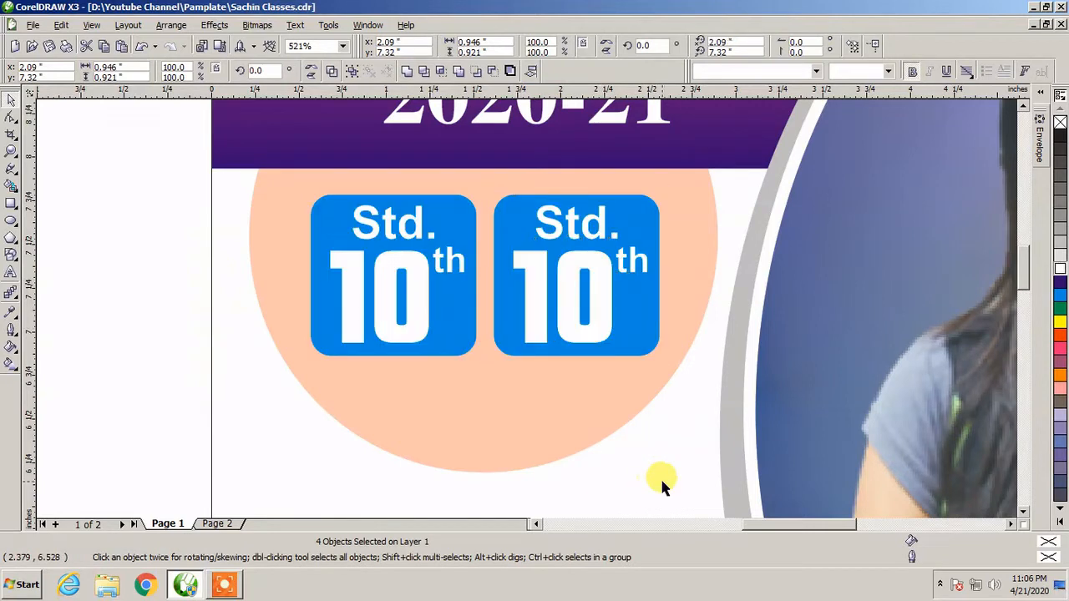
click(660, 483)
- Change the copied badge's number to 12 and fill its rounded square green
click(596, 328)
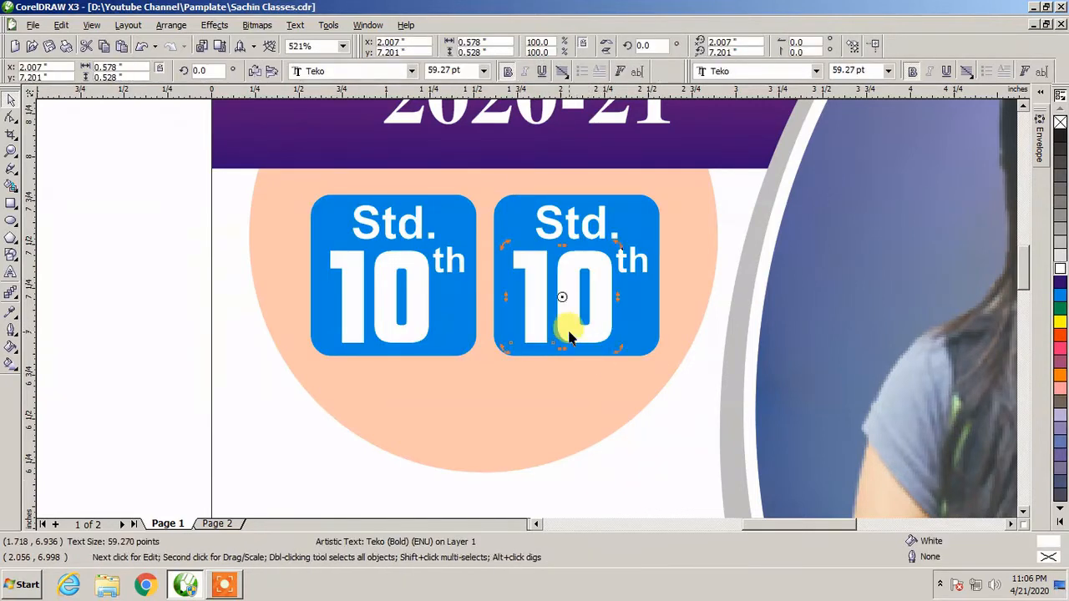
double_click(562, 326)
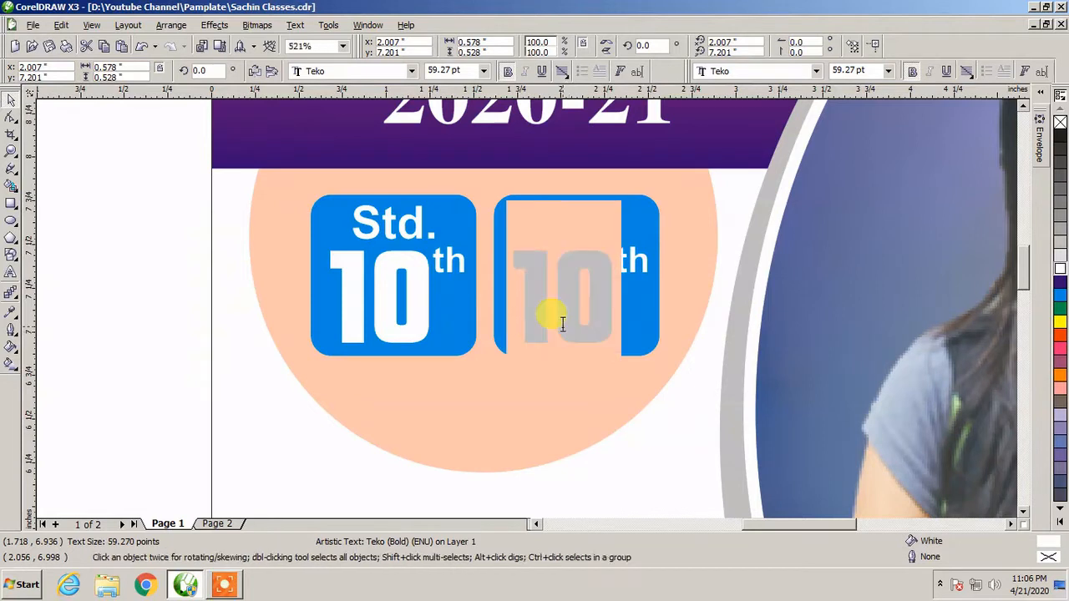
text(12)
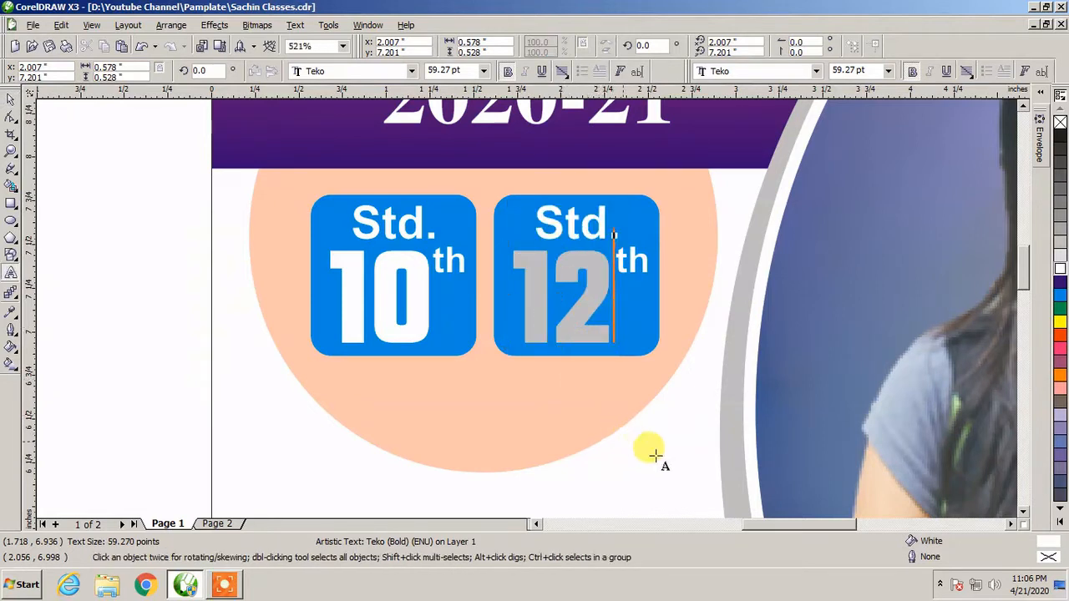
click(11, 99)
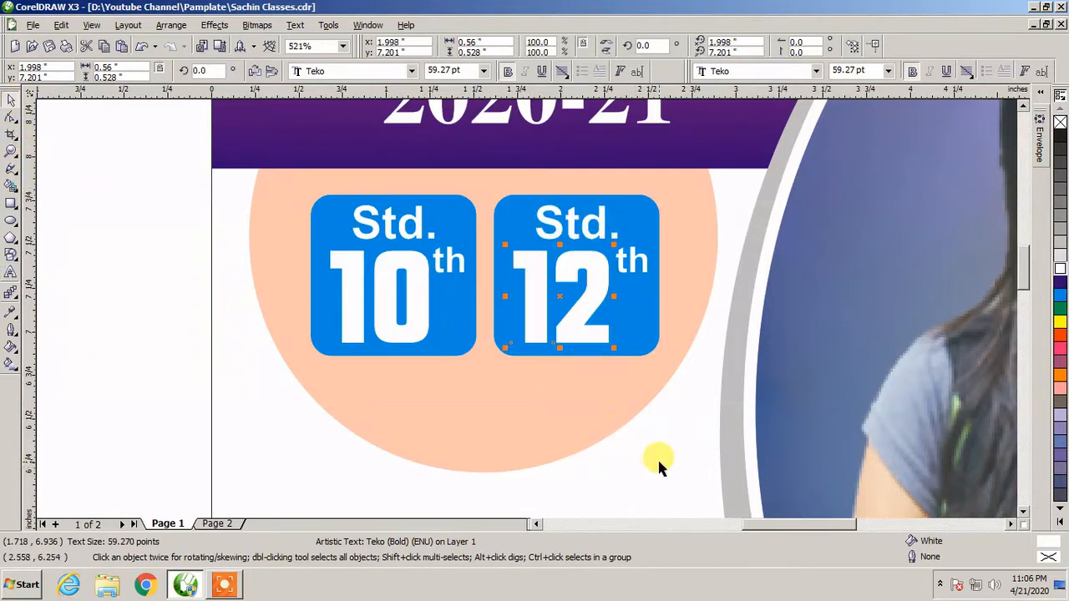
click(646, 351)
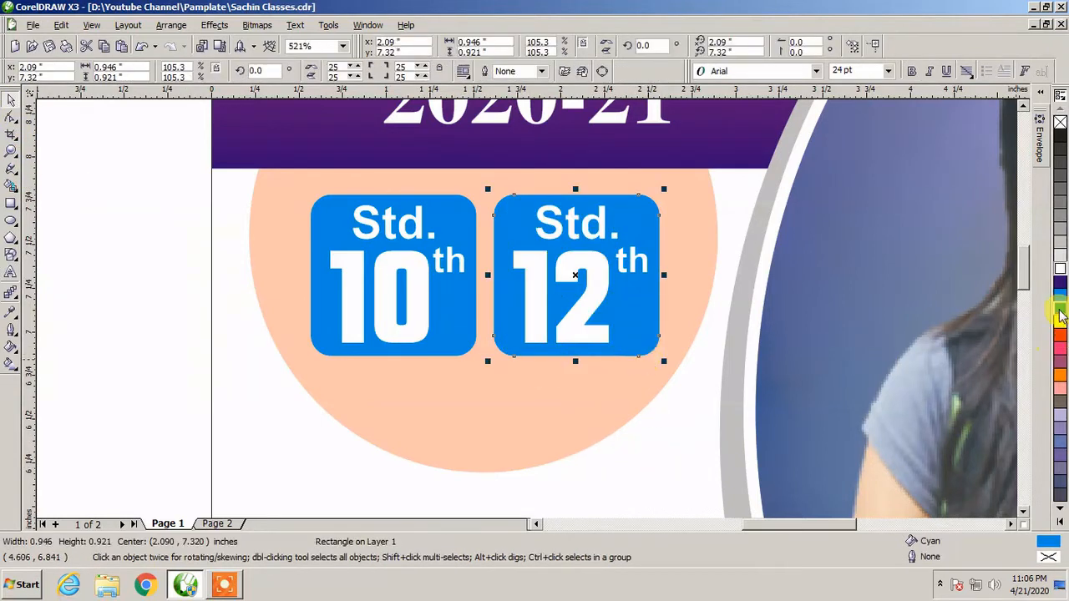
click(658, 456)
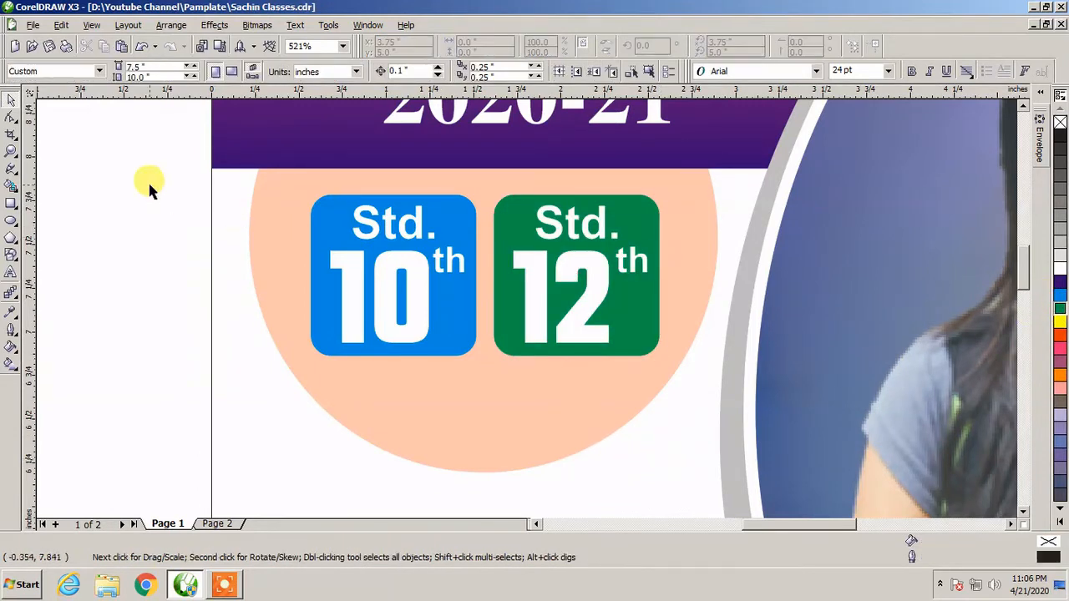
- Group the objects of each badge and shift the blue 10th badge about 0.02 inches to the left
drag(148, 180, 492, 375)
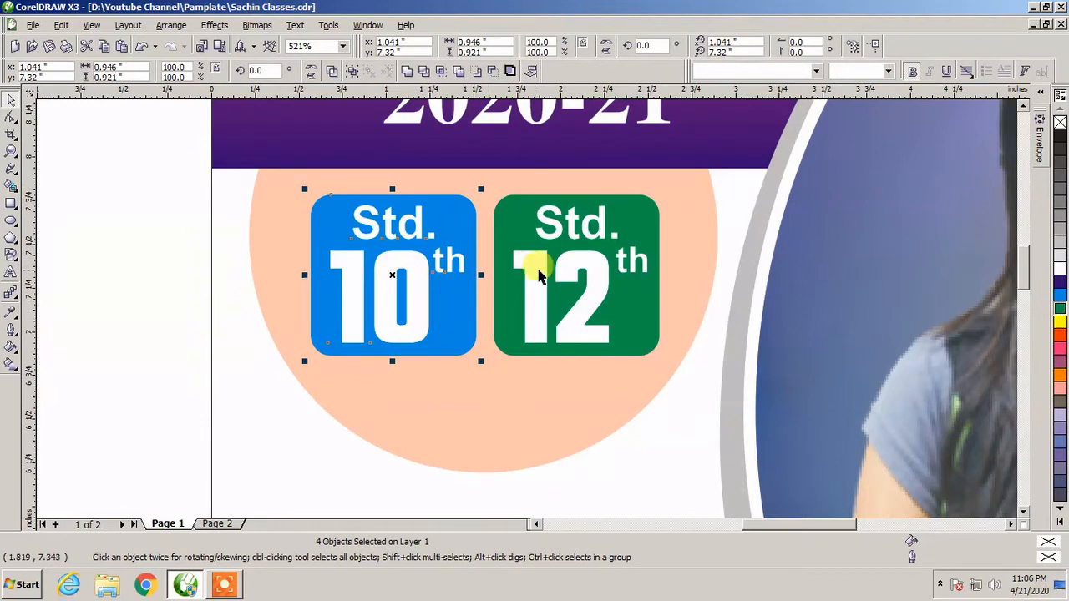
drag(693, 447, 490, 186)
click(332, 71)
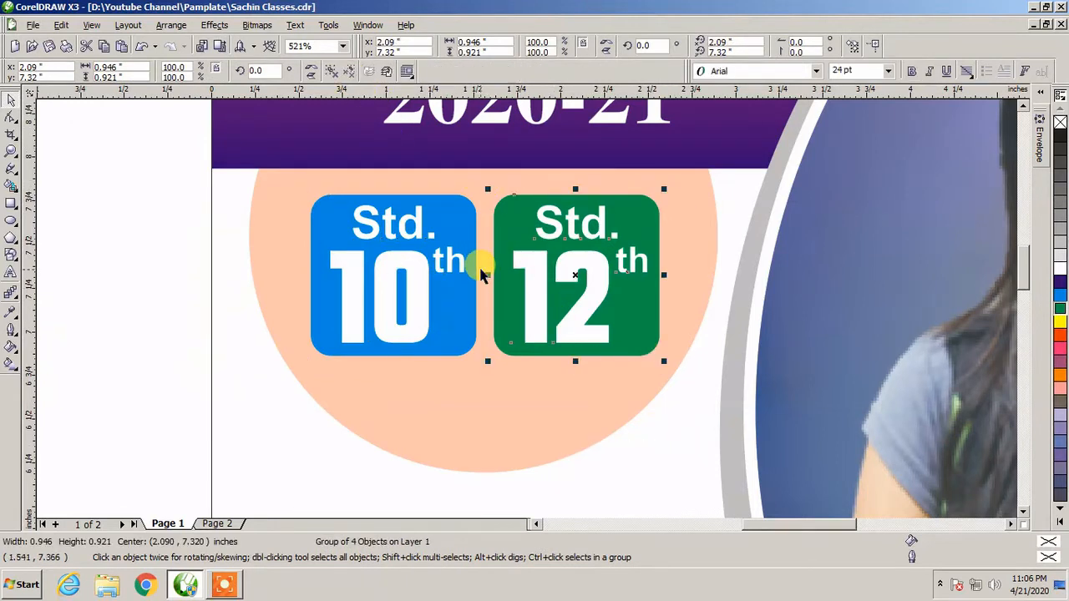
click(156, 167)
drag(365, 278, 361, 278)
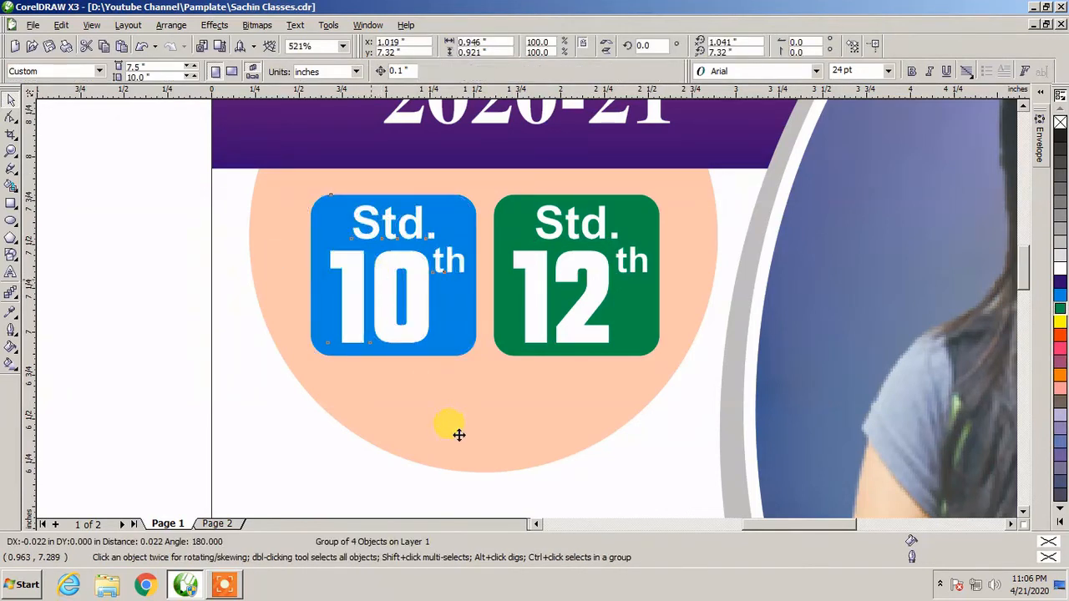
- Reduce the pink ellipse's height to about 2.58 inches and widen it from its centre to about 2.82 inches
click(459, 434)
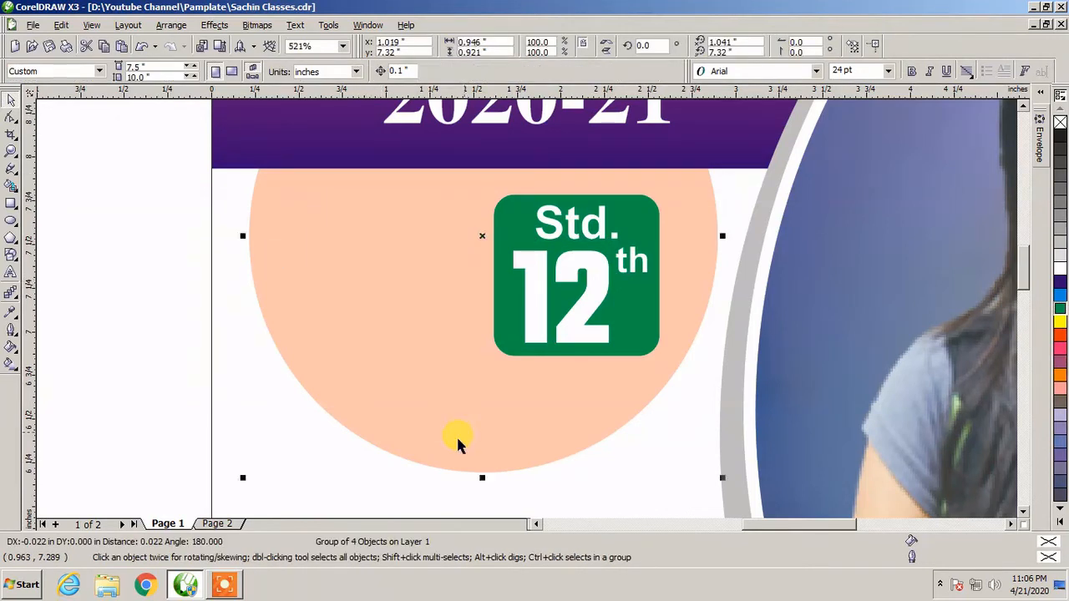
click(490, 479)
drag(482, 477, 483, 455)
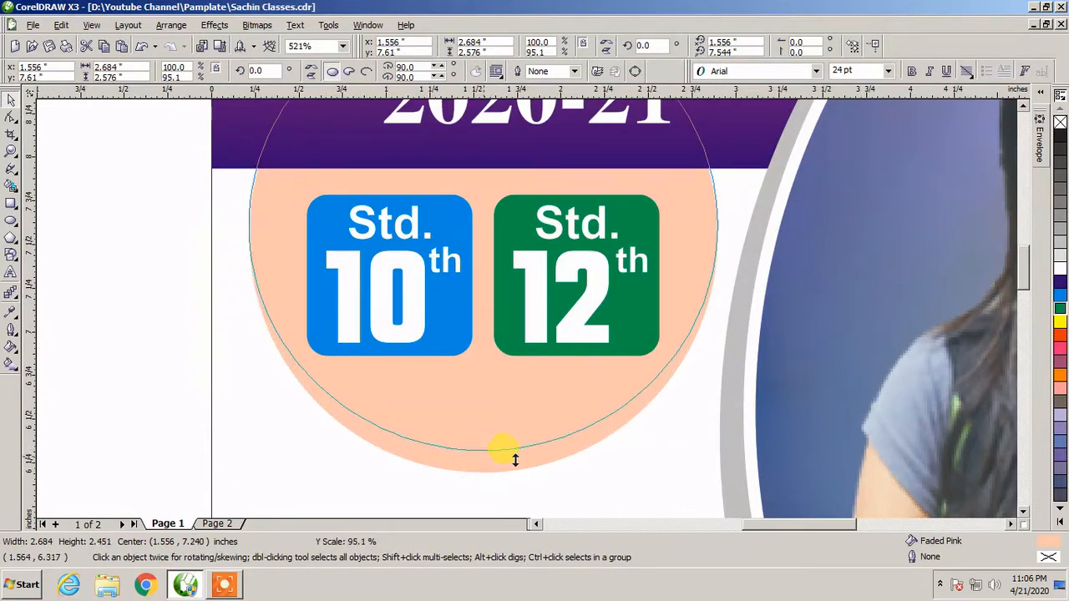
drag(748, 246, 718, 236)
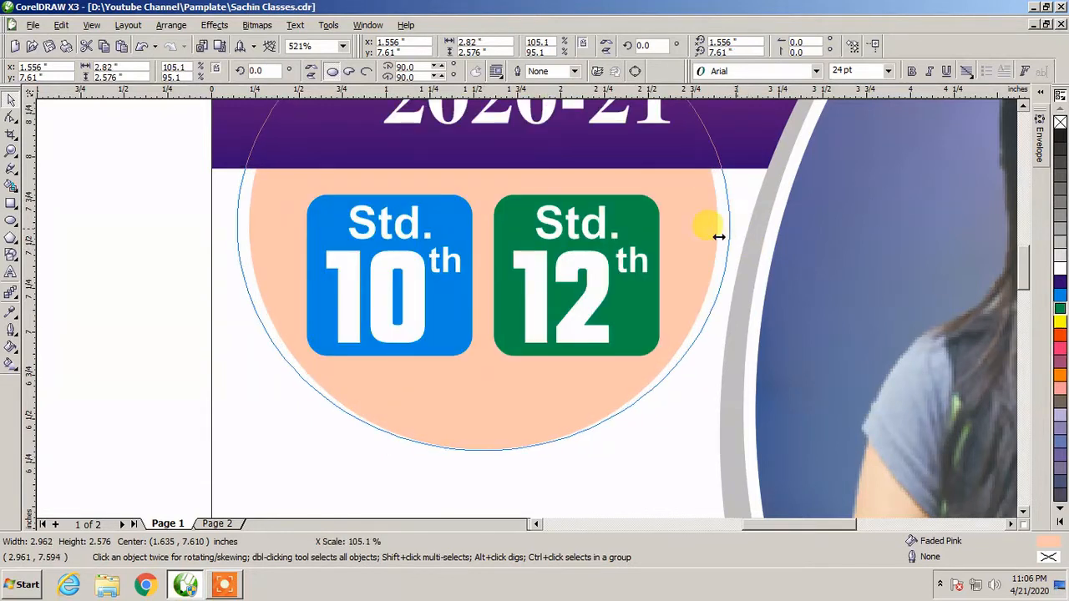
- Shift the blue 10th badge about 0.04 inches to the left and group it with the green 12th badge
click(400, 284)
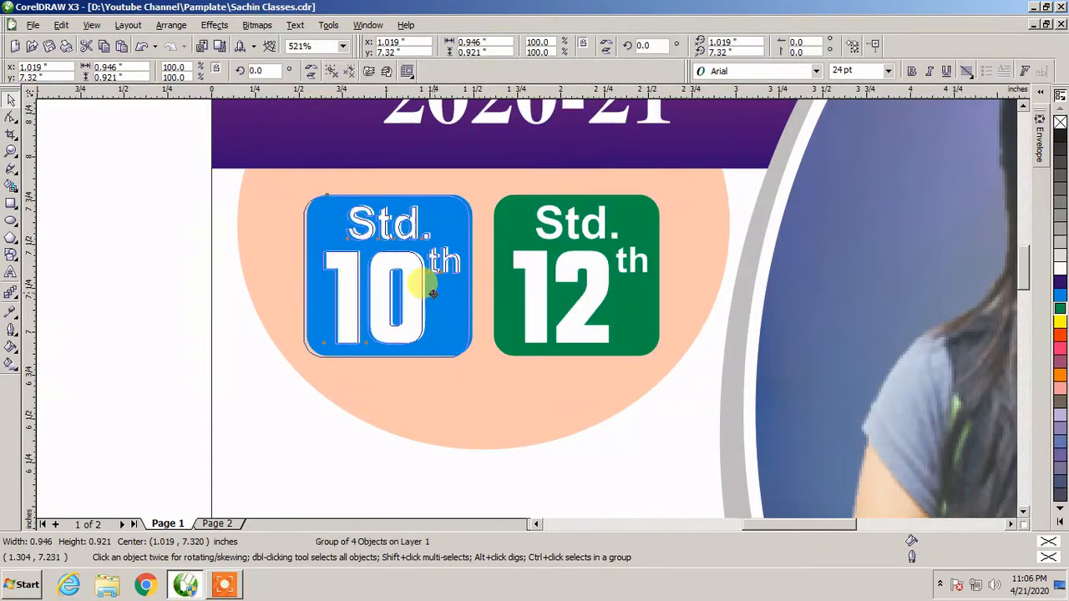
drag(433, 292, 427, 292)
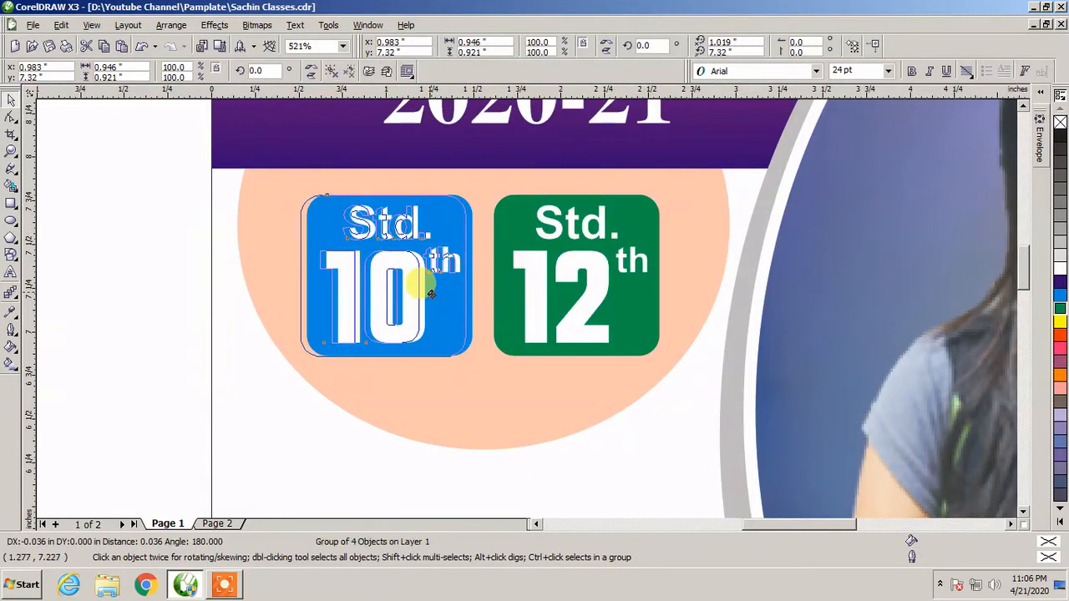
shift+click(564, 324)
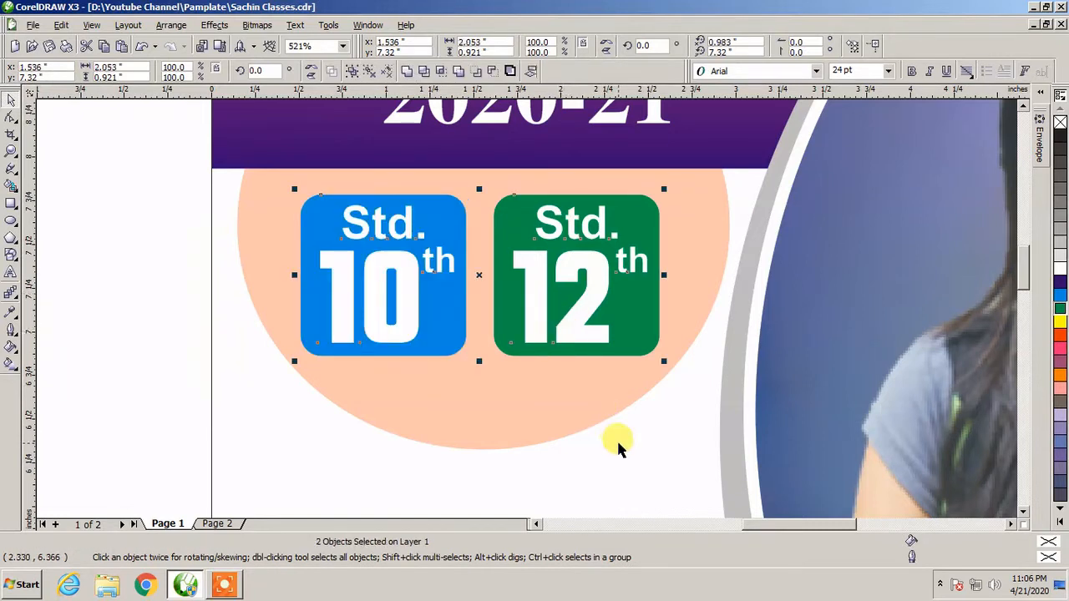
click(352, 72)
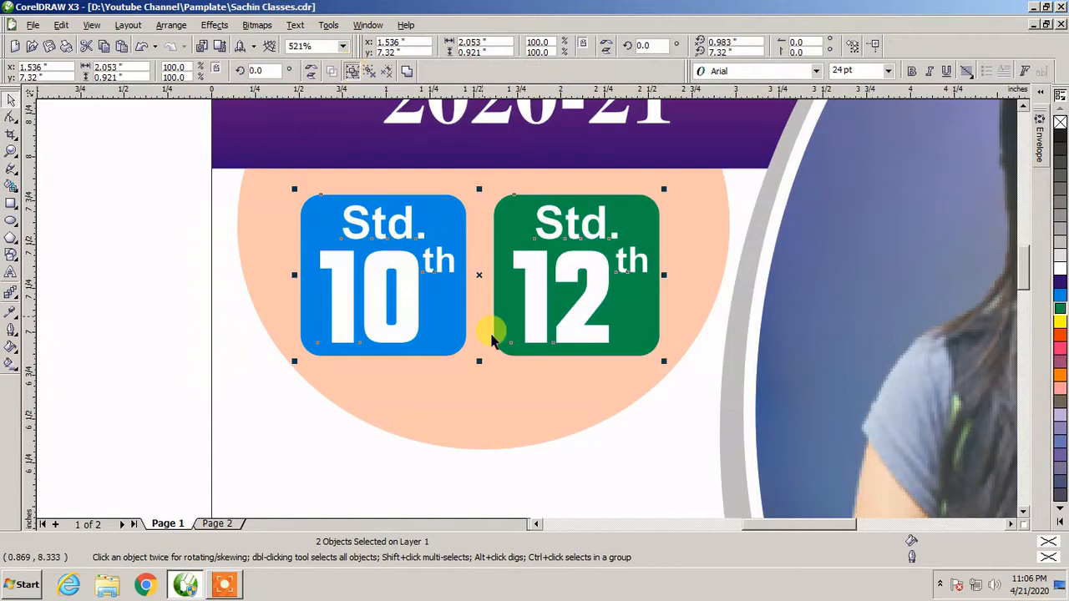
- Centre the grouped 10th and 12th badges horizontally on the pink ellipse
shift+click(518, 434)
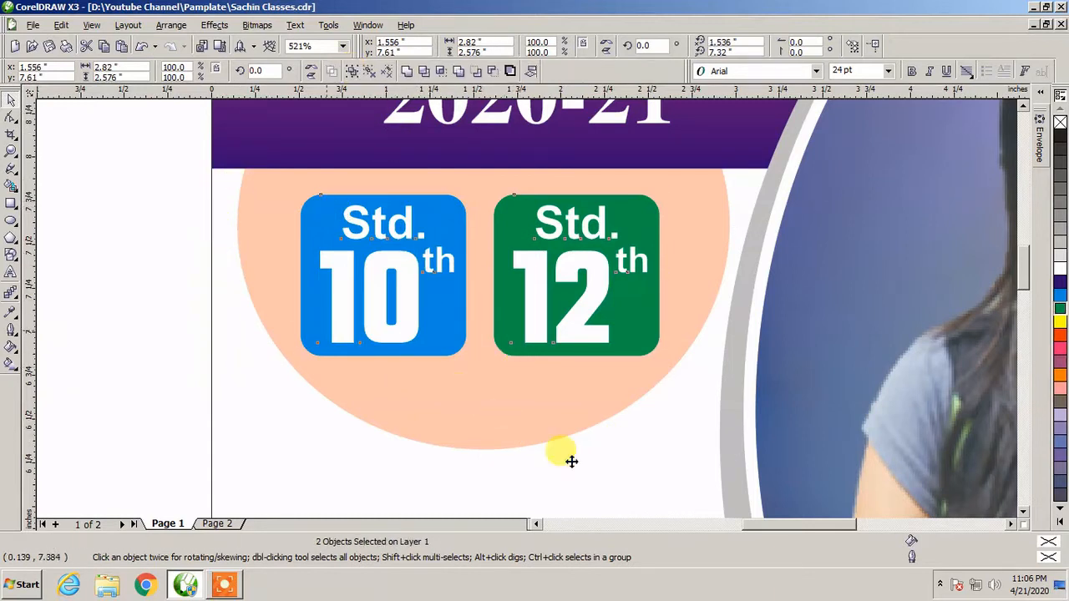
key(c)
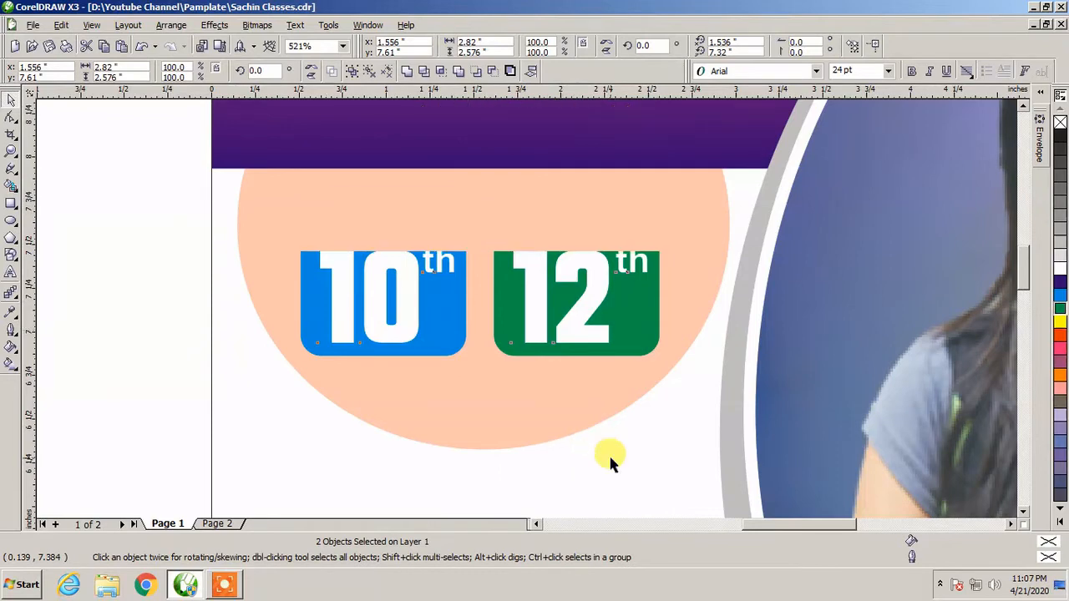
click(618, 453)
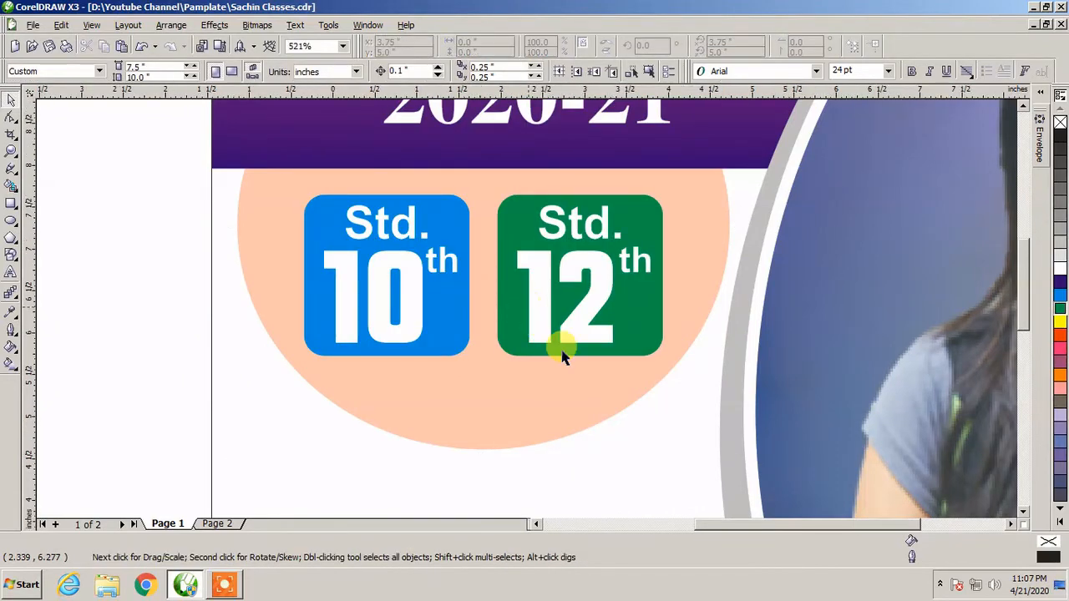
- Draw a rectangle about 7.66 by 1.51 inches across the page below the student photo, centred at about y 1.87 inches
scroll(518, 311, down, 2)
scroll(513, 316, down, 2)
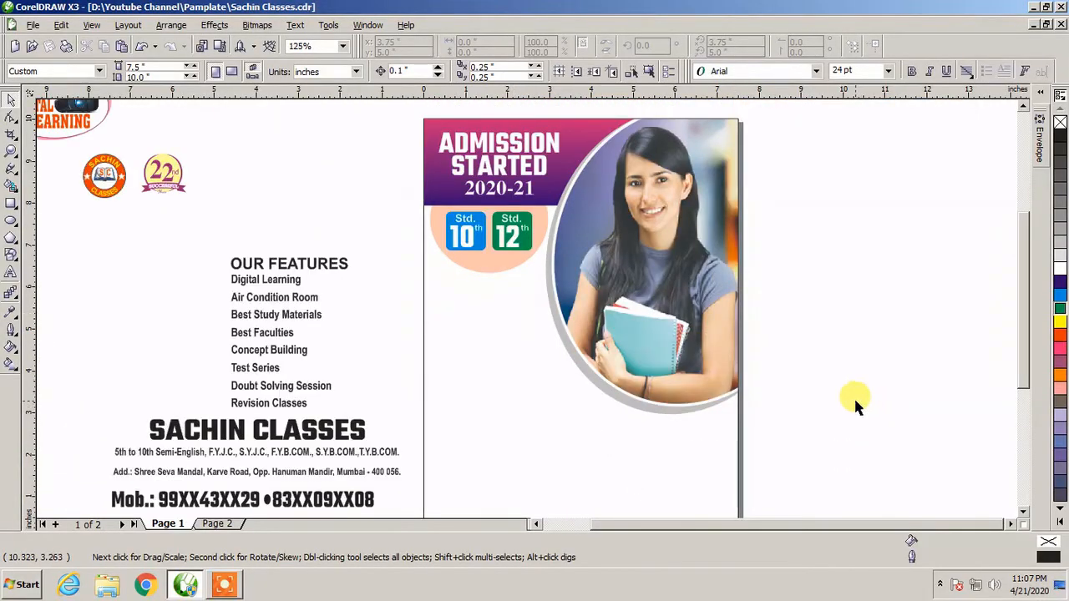
click(1023, 510)
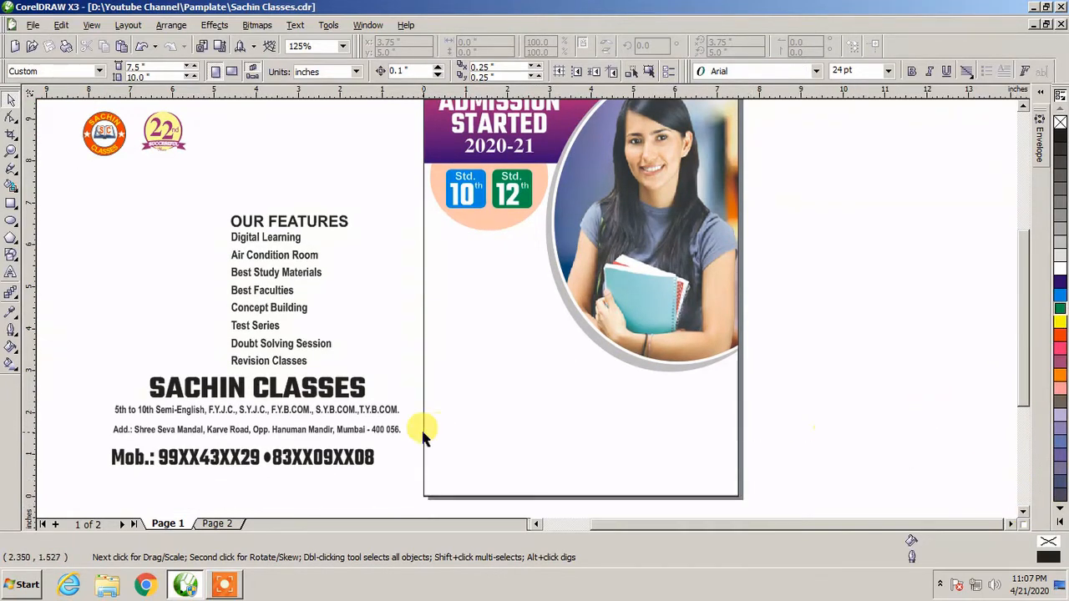
click(11, 205)
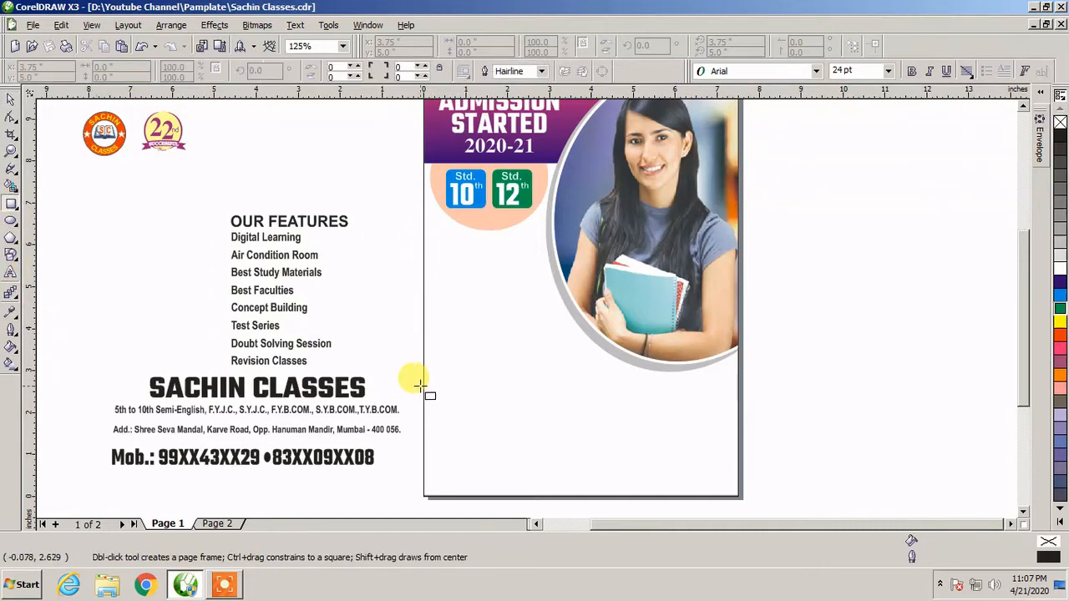
drag(420, 385, 742, 449)
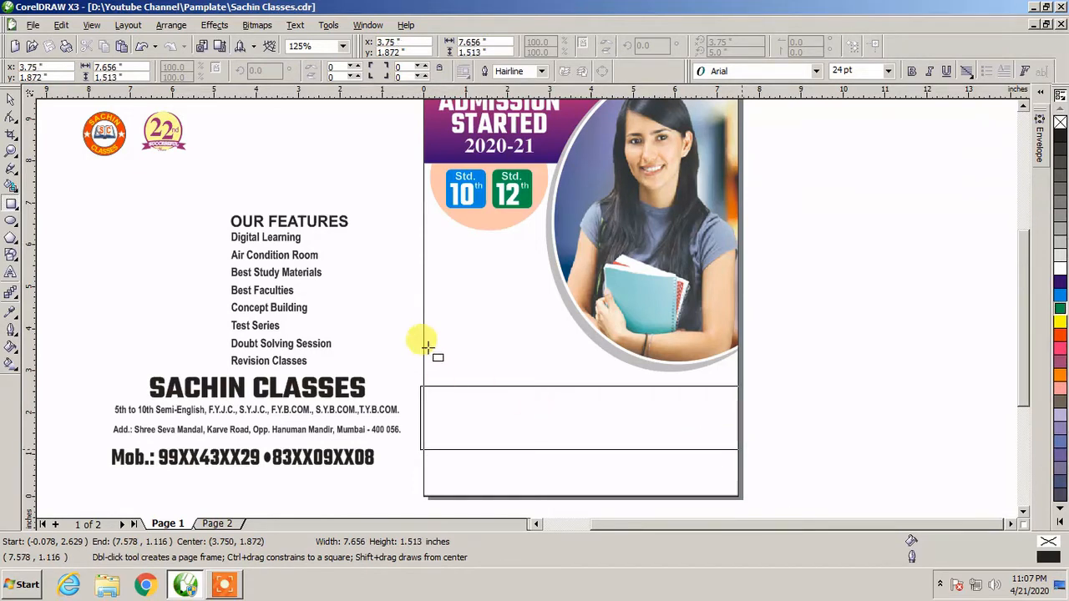
key(space)
click(395, 265)
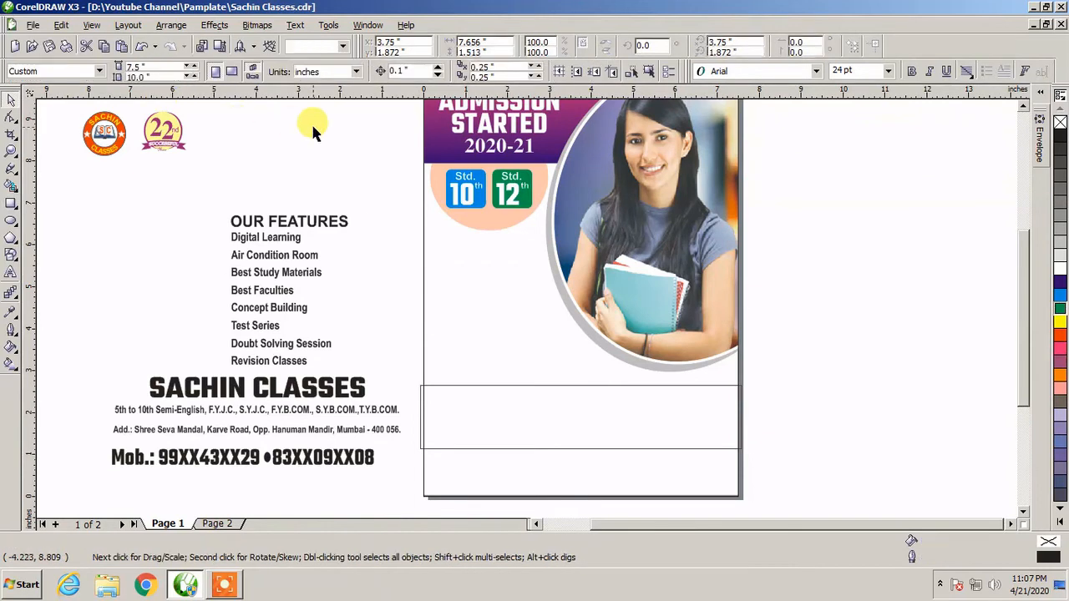
- Set the new rectangle's width to 7.5 inches and centre it horizontally on the page frame
click(434, 386)
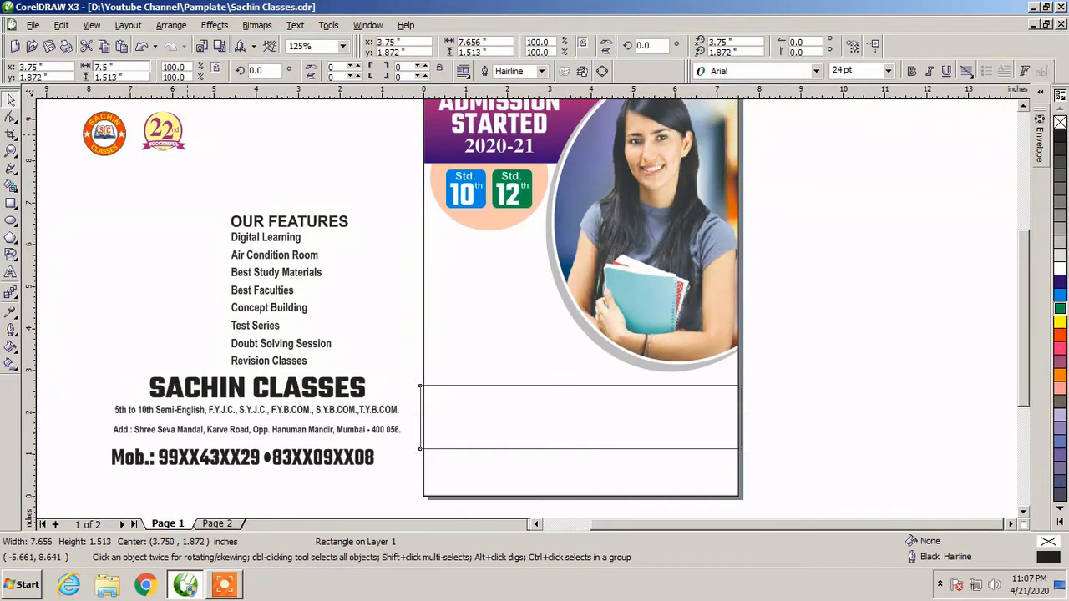
key(Return)
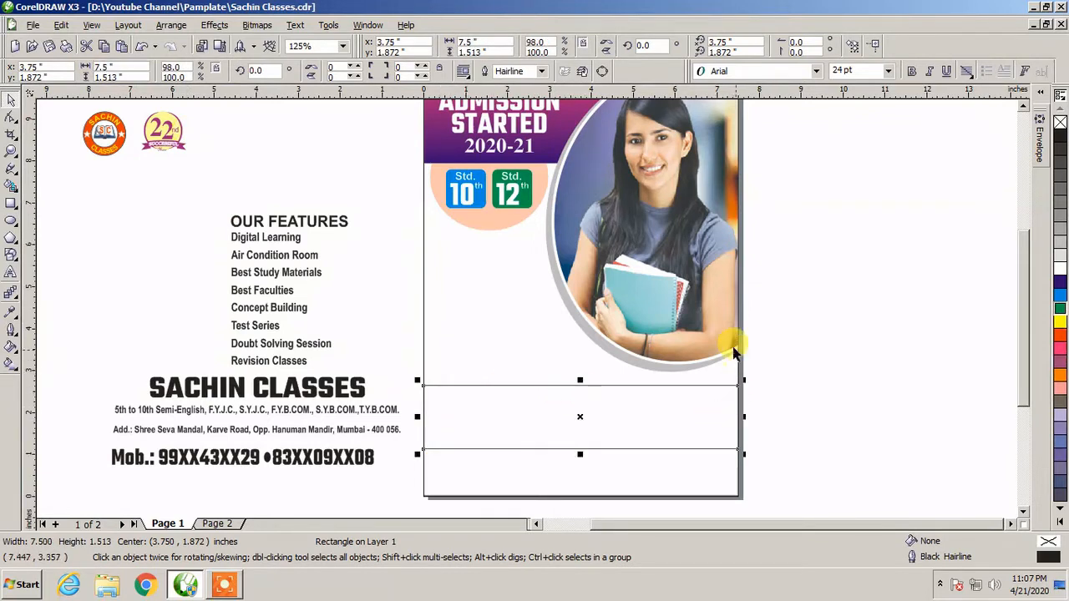
shift+click(518, 332)
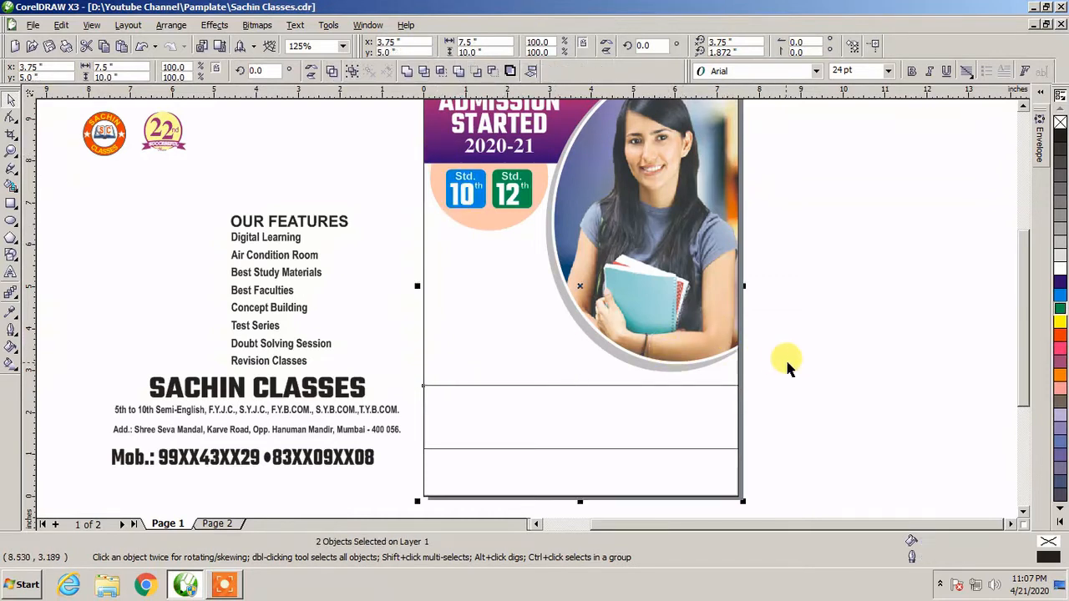
click(822, 364)
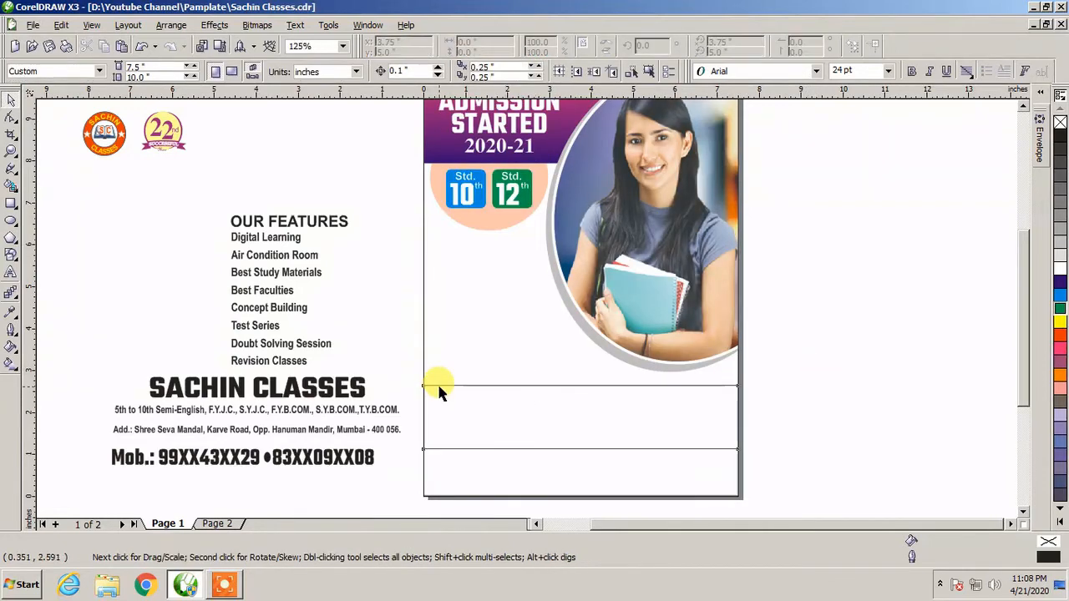
- Stretch the rectangle's upper edge upward to make it about 1.68 inches high
click(437, 386)
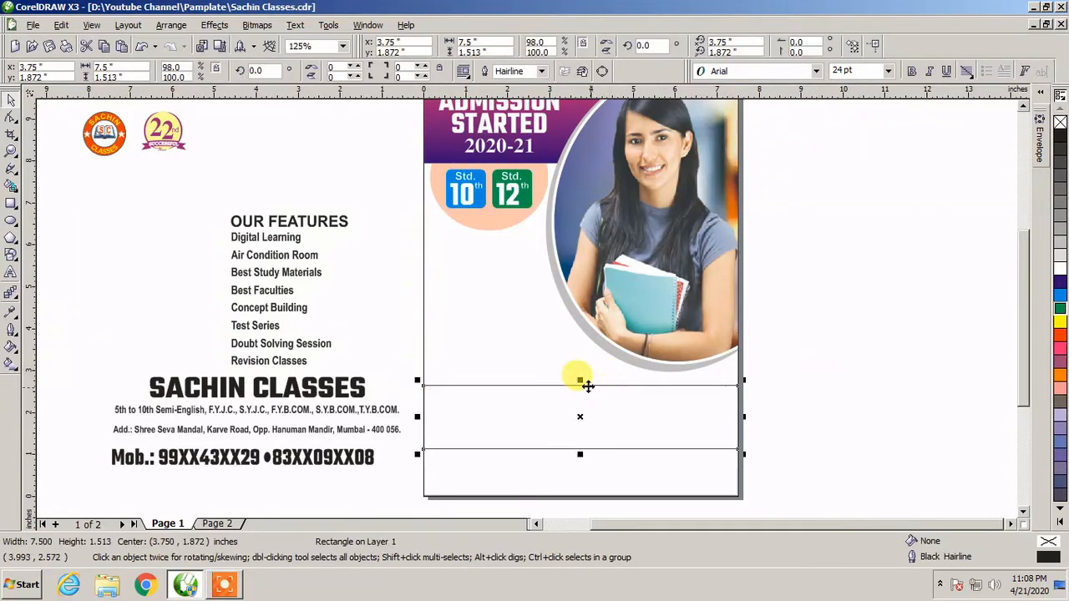
drag(582, 379, 595, 377)
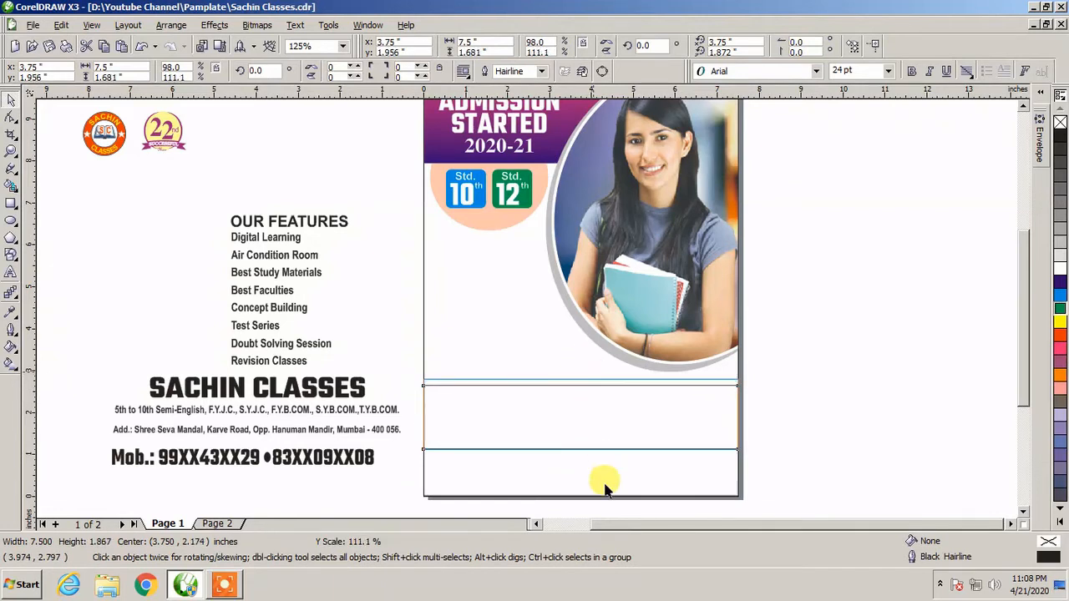
click(789, 461)
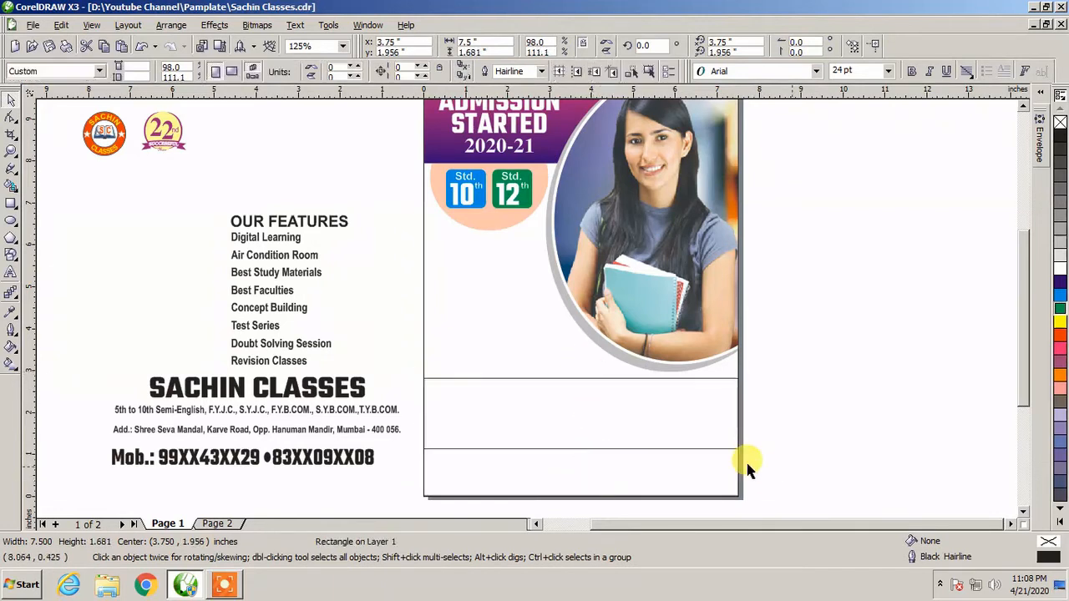
- Move the SACHIN CLASSES text into the new rectangle, centred at about x 3.6, y 2.28 inches
click(274, 398)
drag(271, 396, 589, 407)
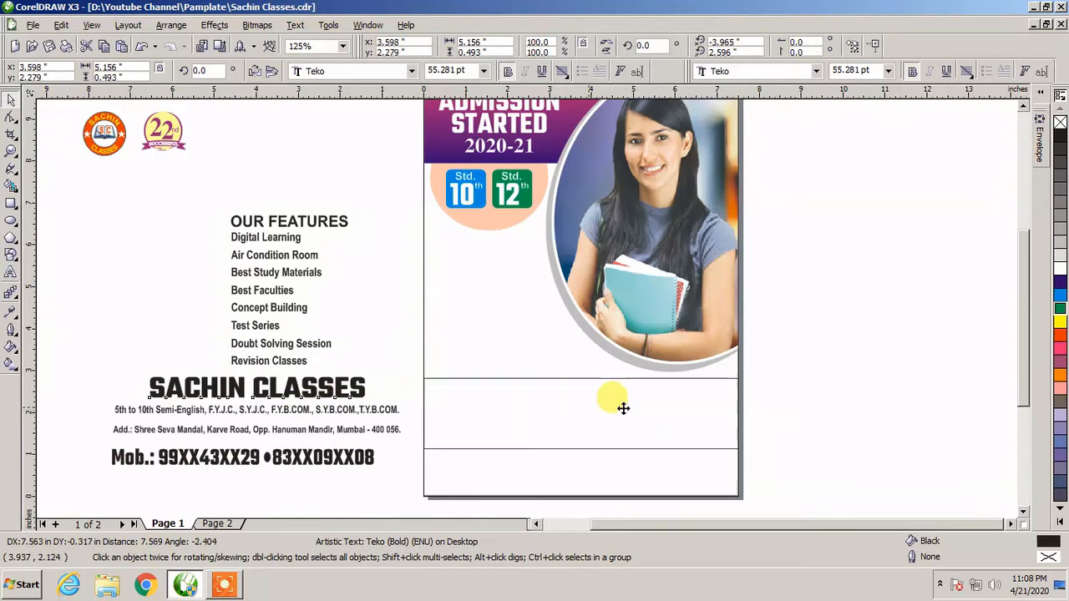
click(836, 400)
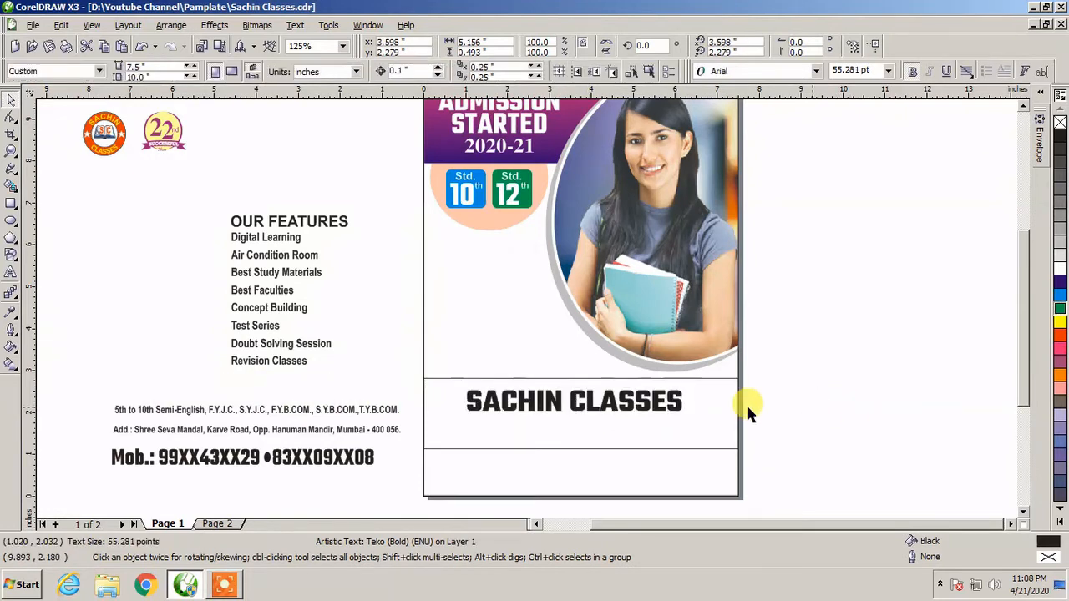
- Split the SACHIN CLASSES text onto two lines with a line break before CLASSES
double_click(640, 397)
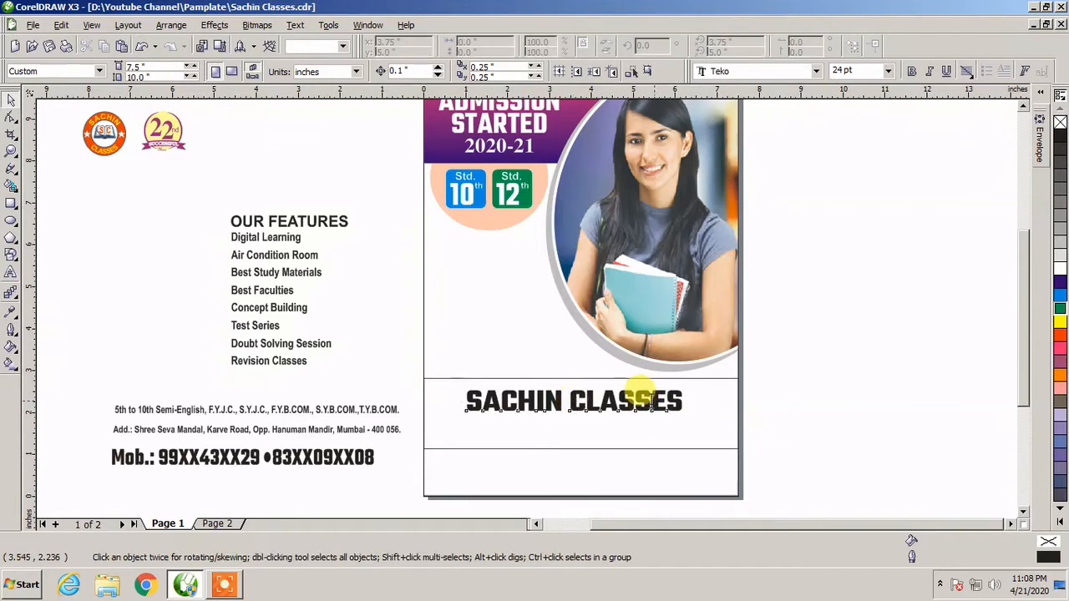
click(570, 399)
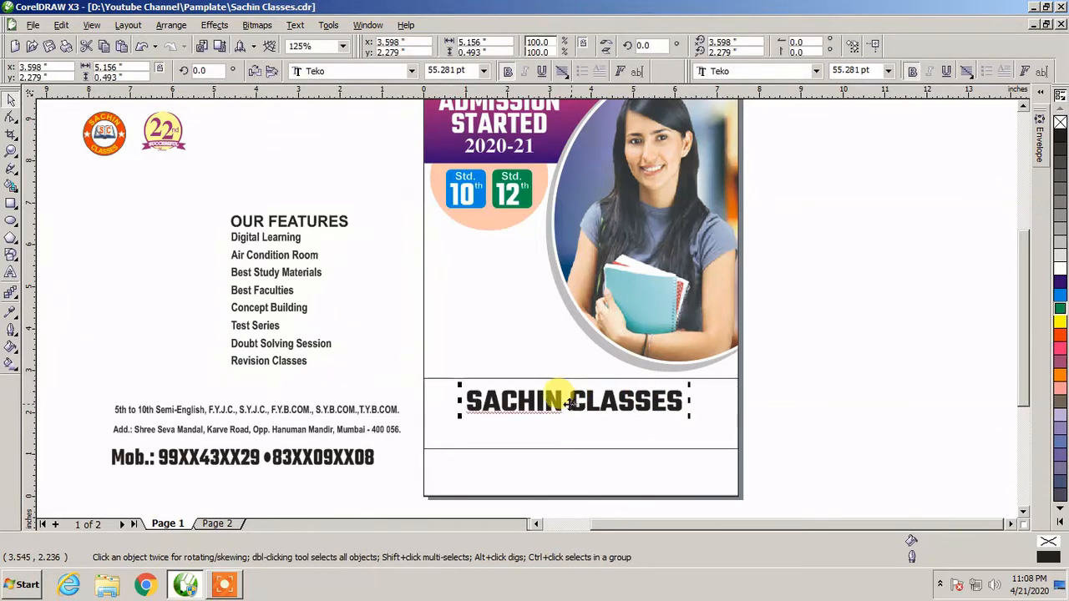
key(Return)
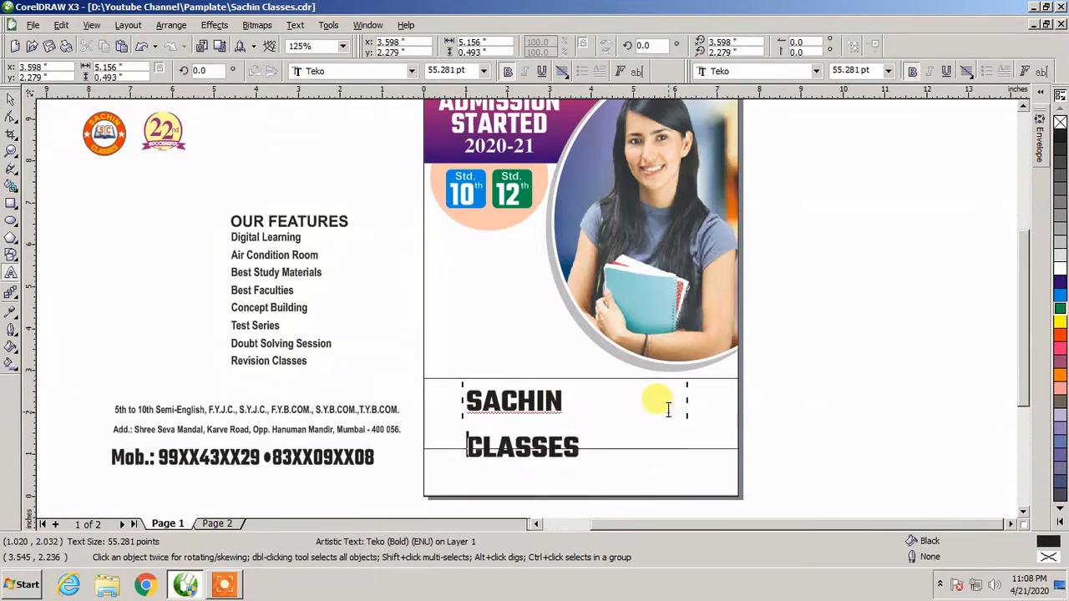
click(10, 101)
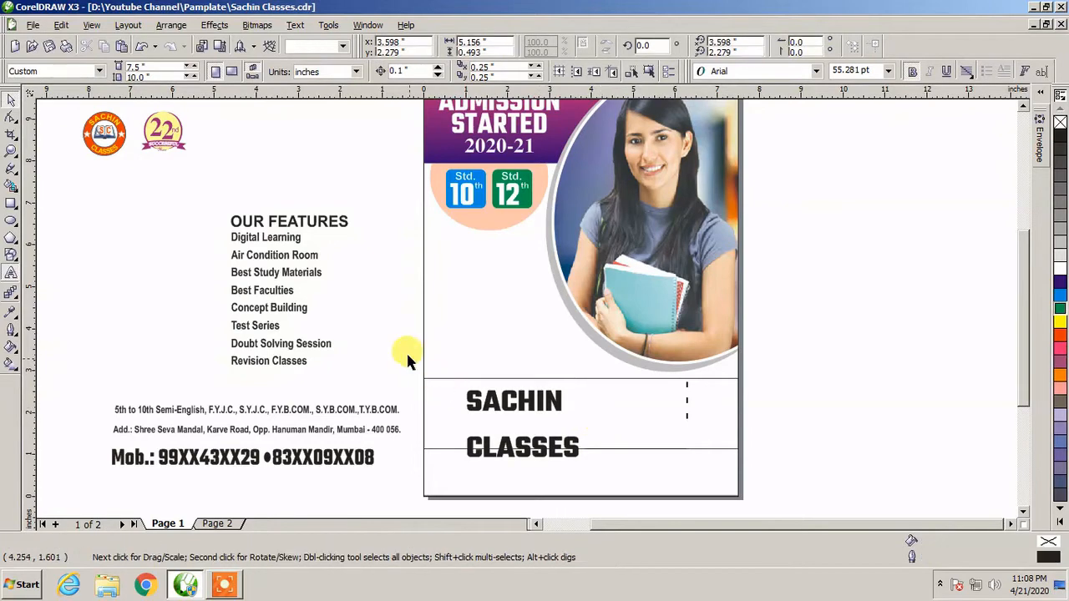
- Break the two-line text apart and move CLASSES close beneath SACHIN, centred at about x 2.2, y 1.65 inches
drag(409, 357, 596, 468)
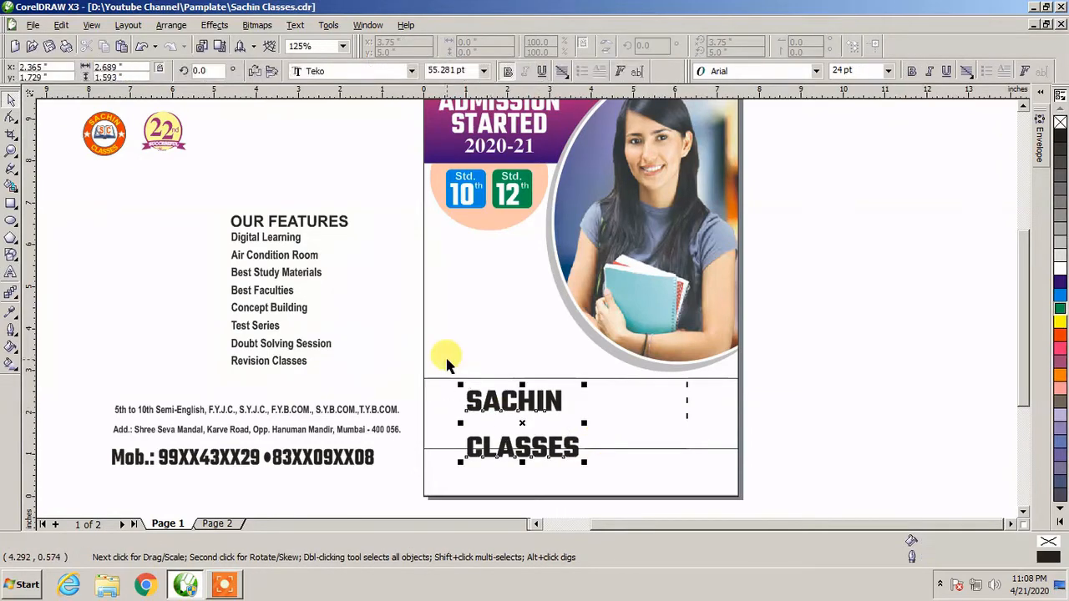
click(171, 26)
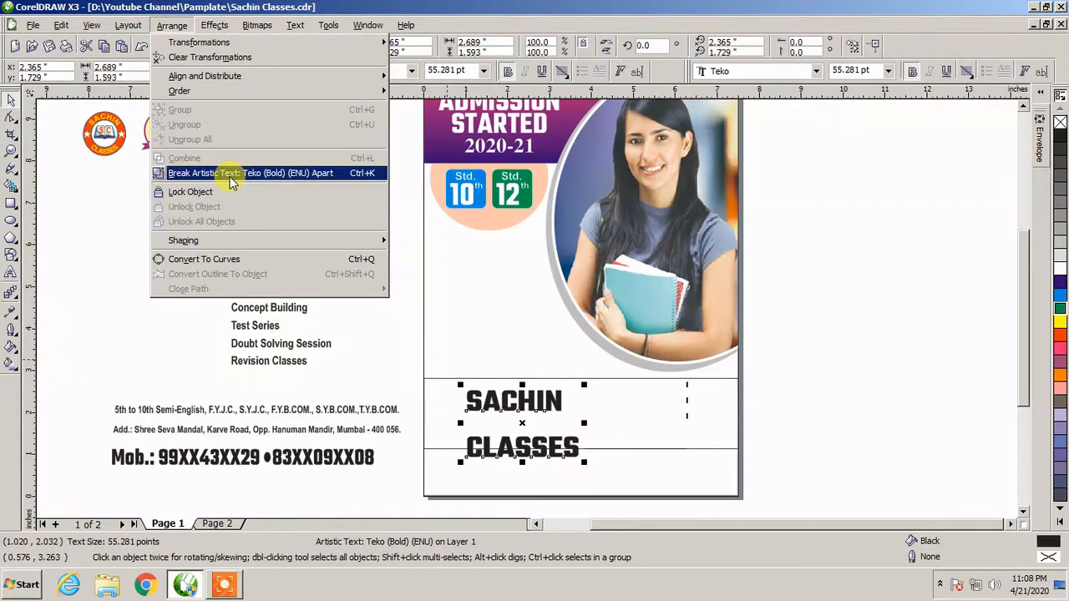
click(227, 172)
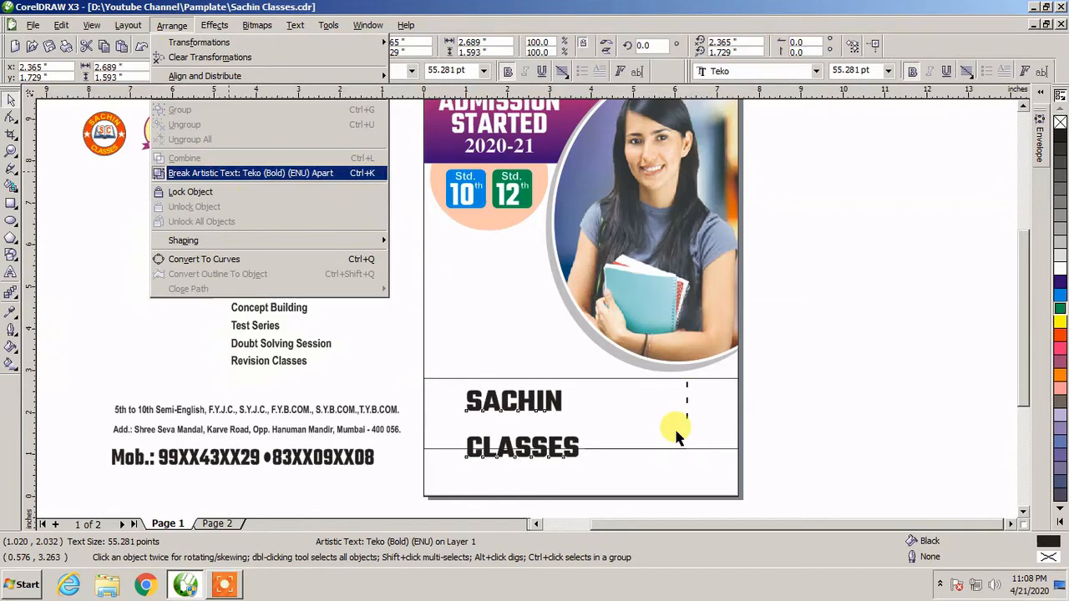
click(853, 421)
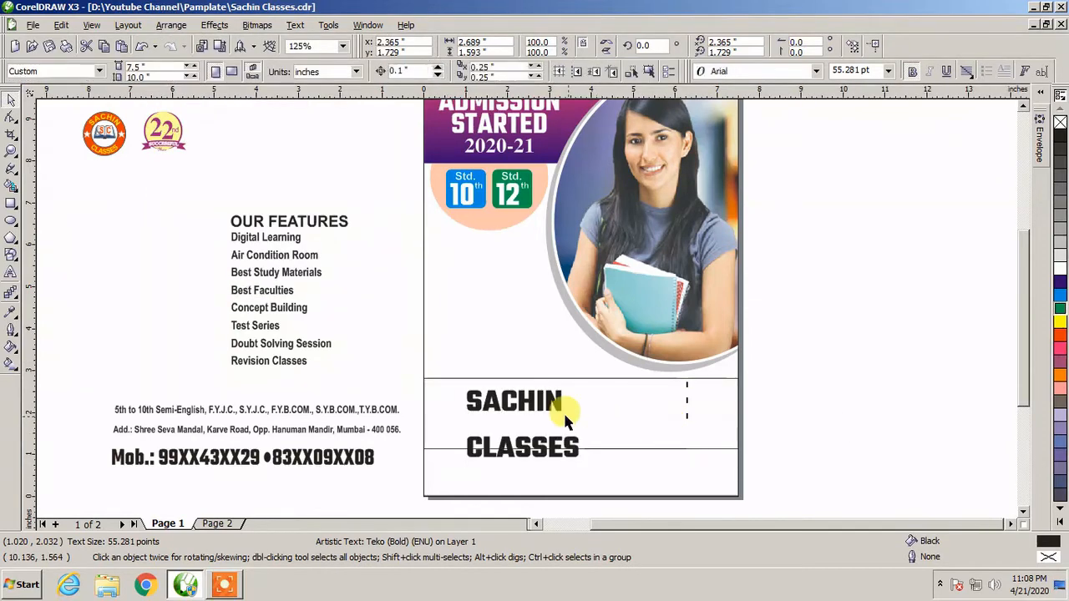
drag(543, 450, 534, 431)
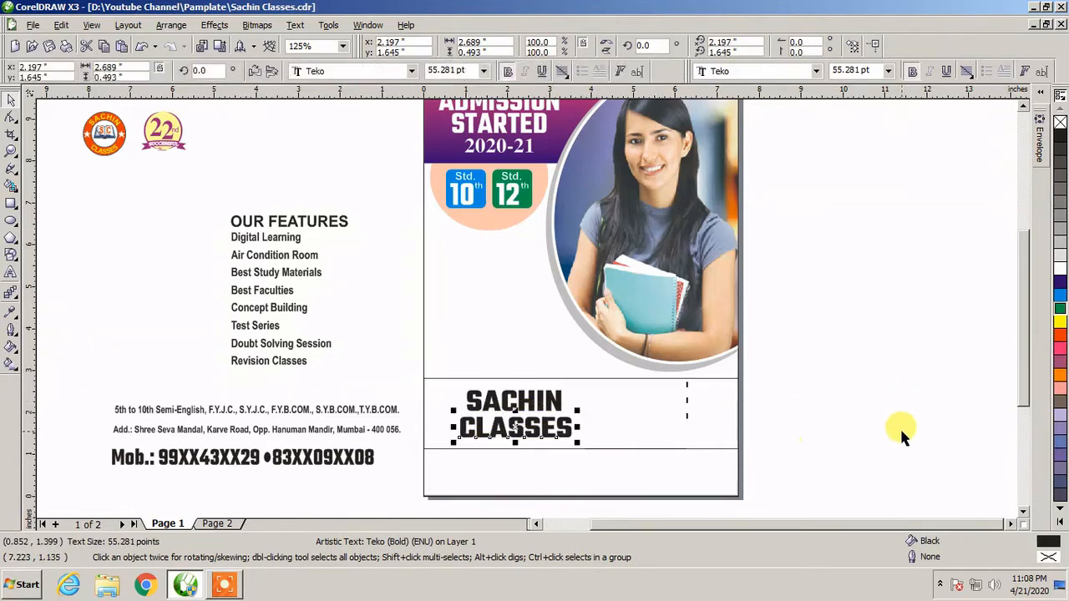
- Shift both words SACHIN and CLASSES together about 0.99 inches to the right, centred at about x 3.19, y 1.96 inches
drag(405, 371, 592, 459)
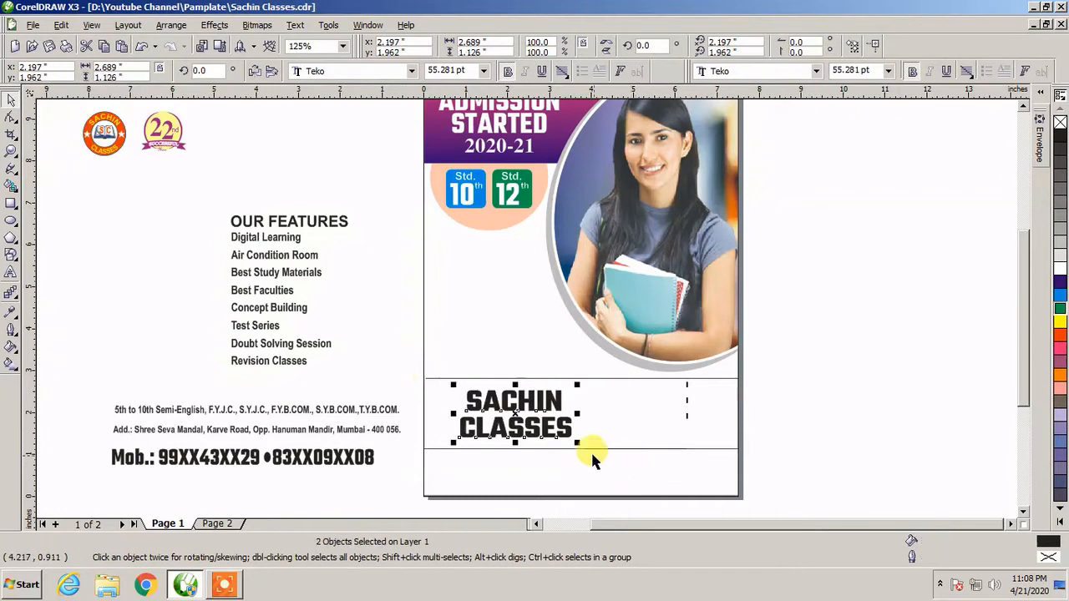
drag(552, 405, 587, 406)
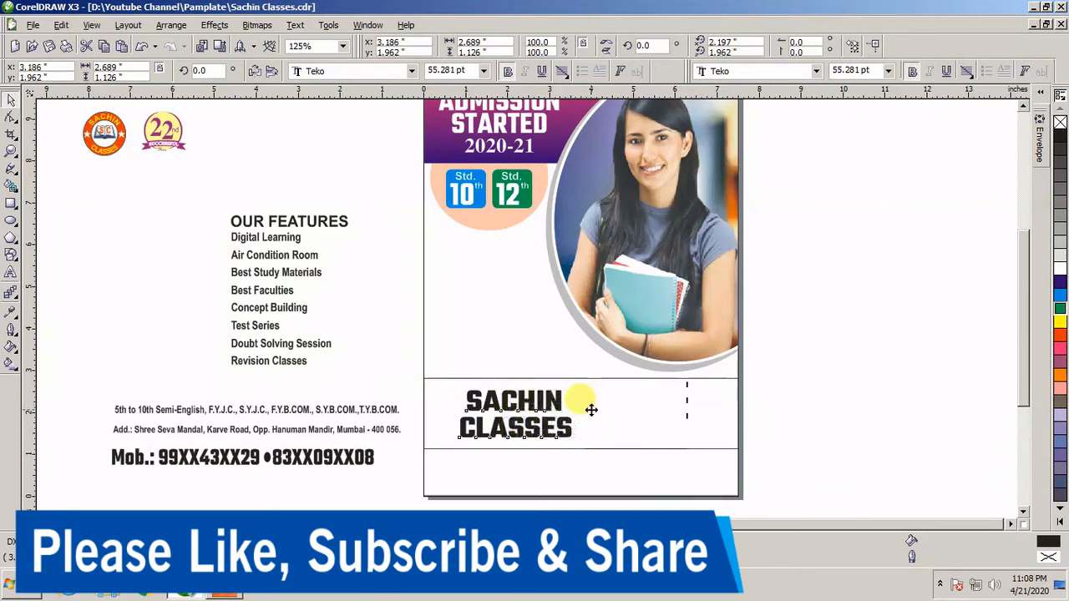
key(Delete)
key(ctrl+z)
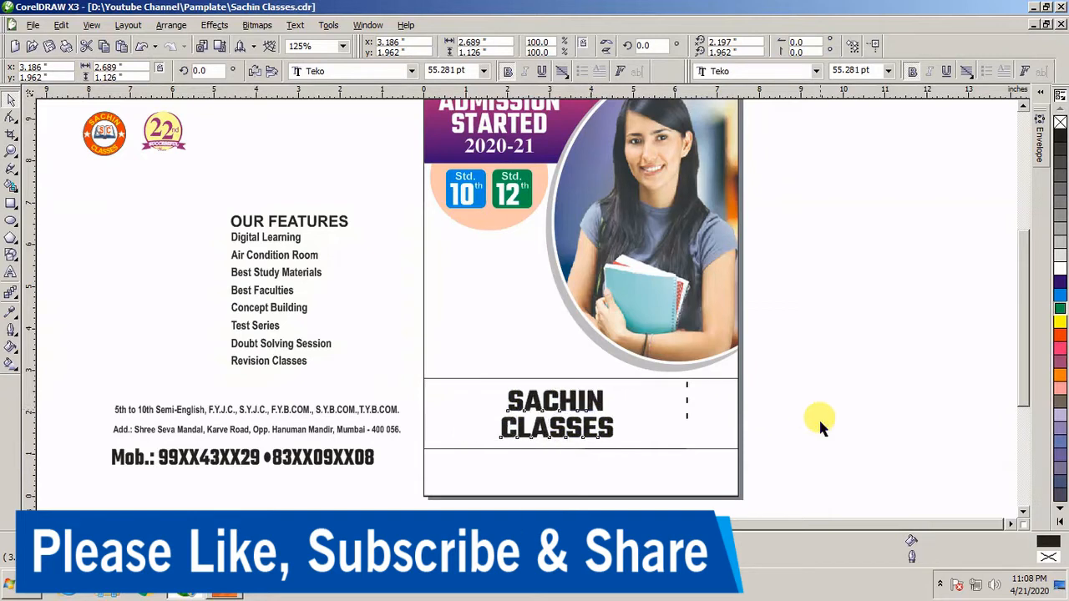
key(Escape)
key(F2)
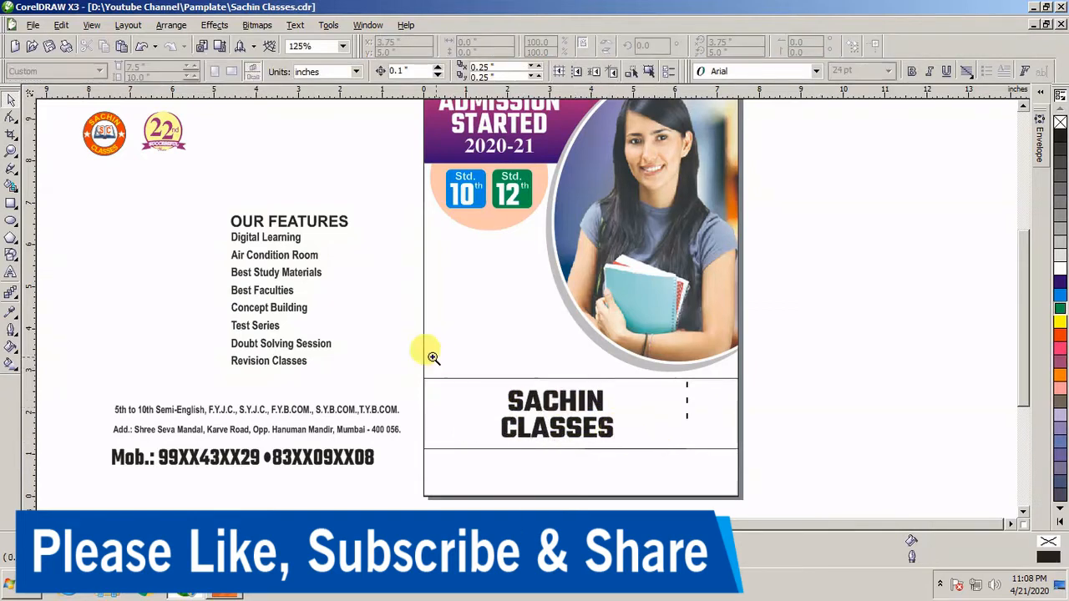
drag(424, 352, 752, 459)
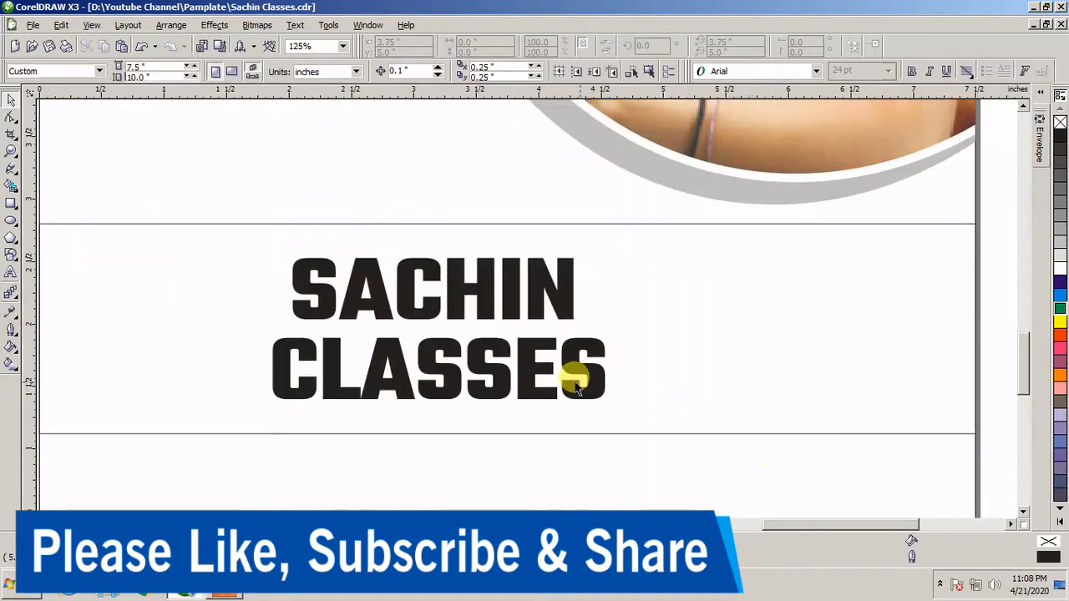
- Arch the upper edge of the word SACHIN with an unconstrained envelope, raising its top-centre node about 0.16 inches
click(493, 298)
click(215, 25)
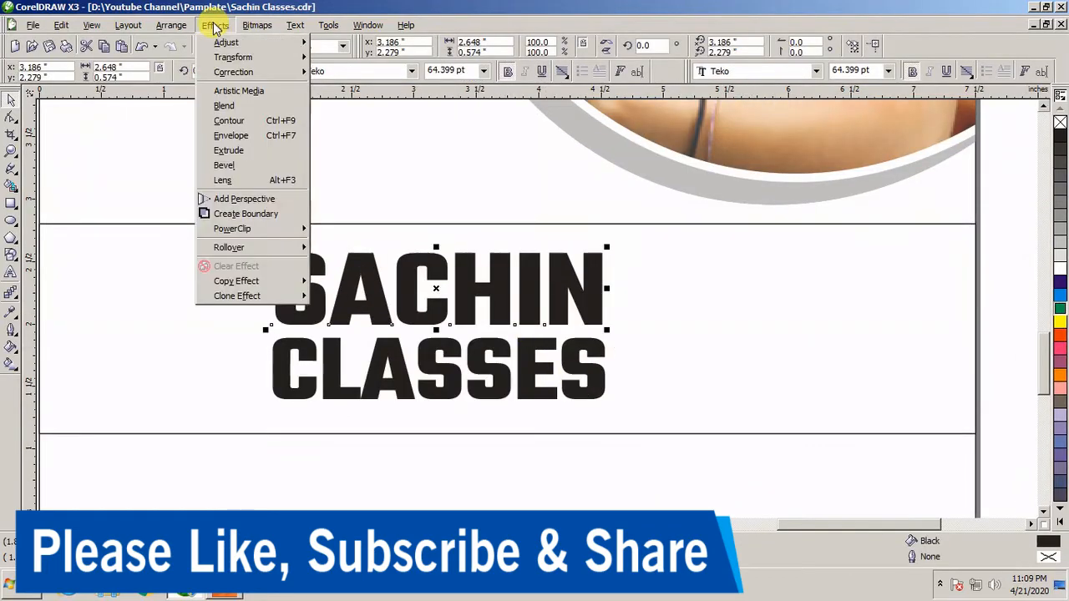
click(233, 135)
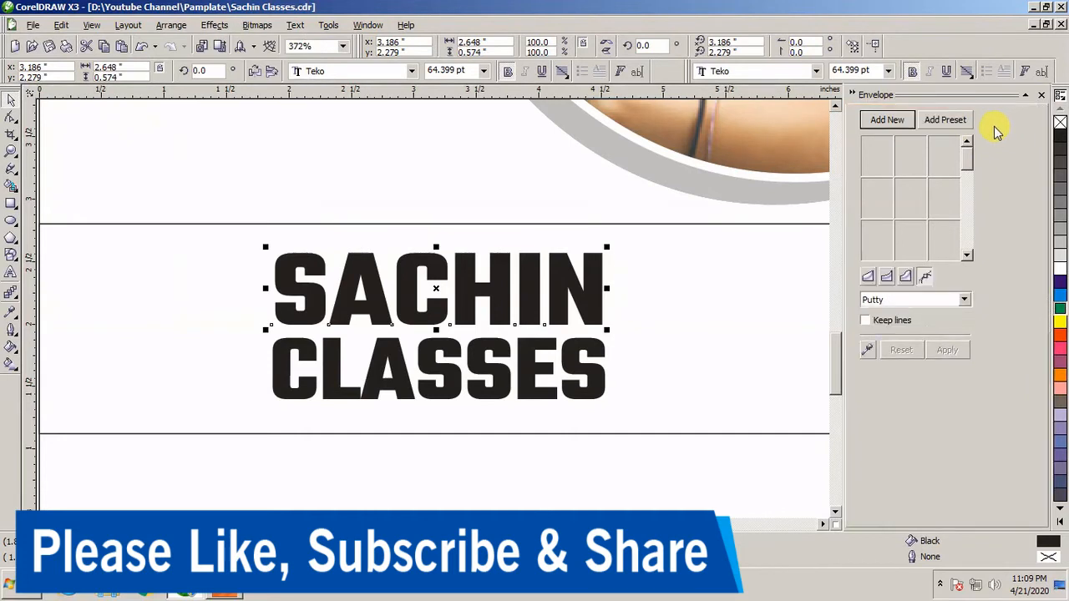
click(959, 124)
click(919, 159)
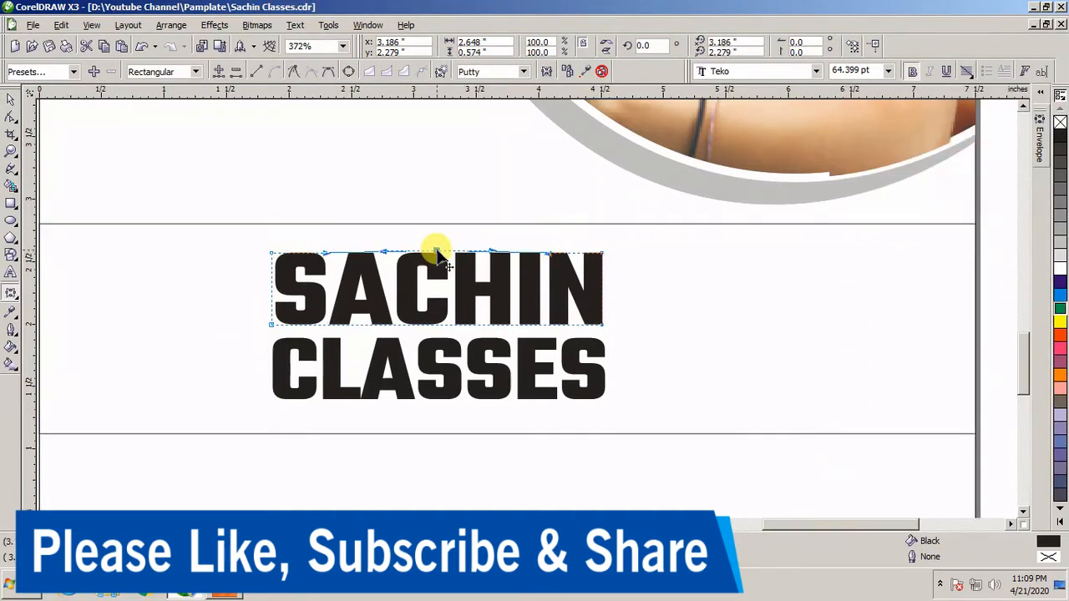
drag(436, 251, 438, 239)
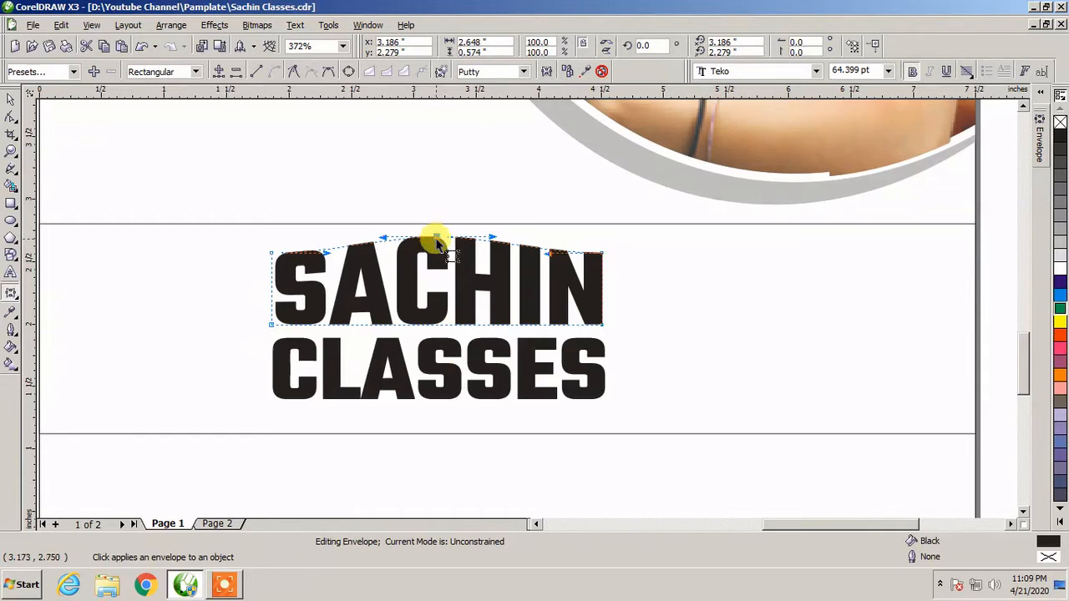
drag(437, 241, 440, 236)
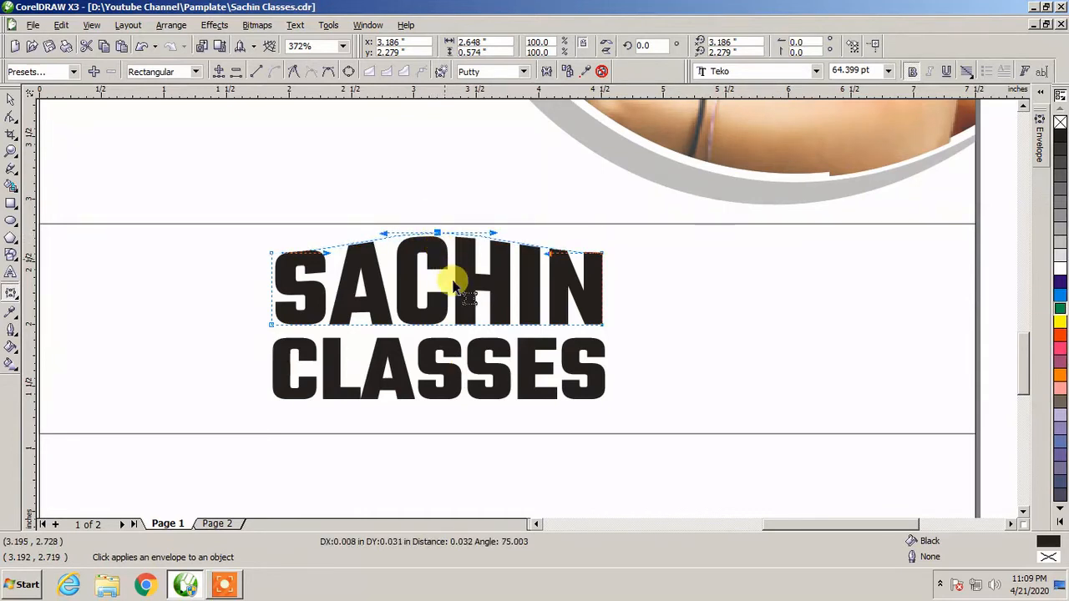
- Move the words SACHIN and CLASSES down together, centred at about x 3.19, y 2.0 inches
click(458, 390)
click(449, 376)
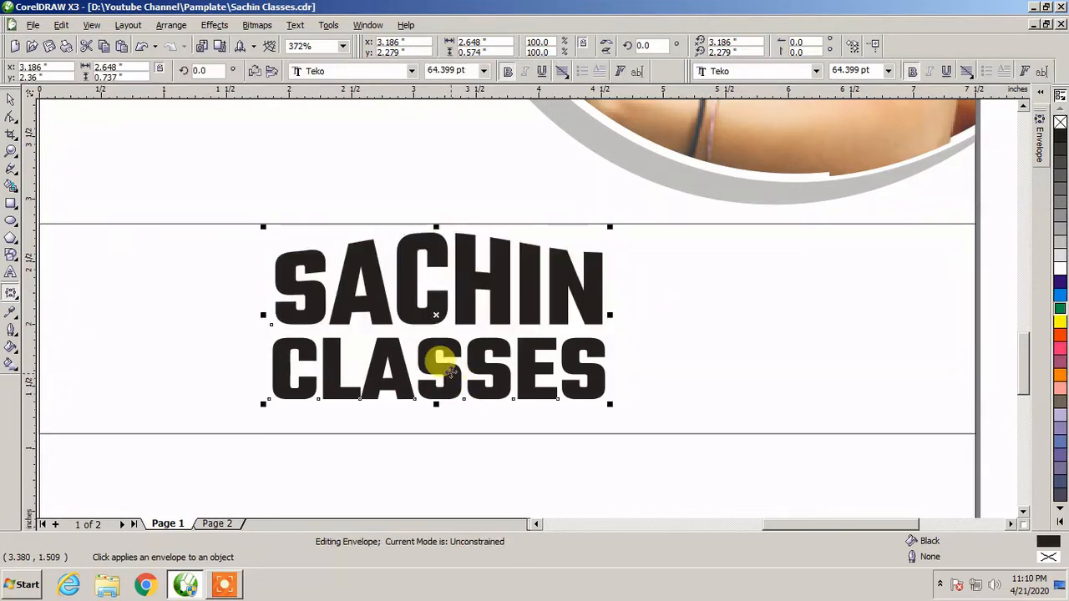
key(space)
drag(447, 367, 449, 383)
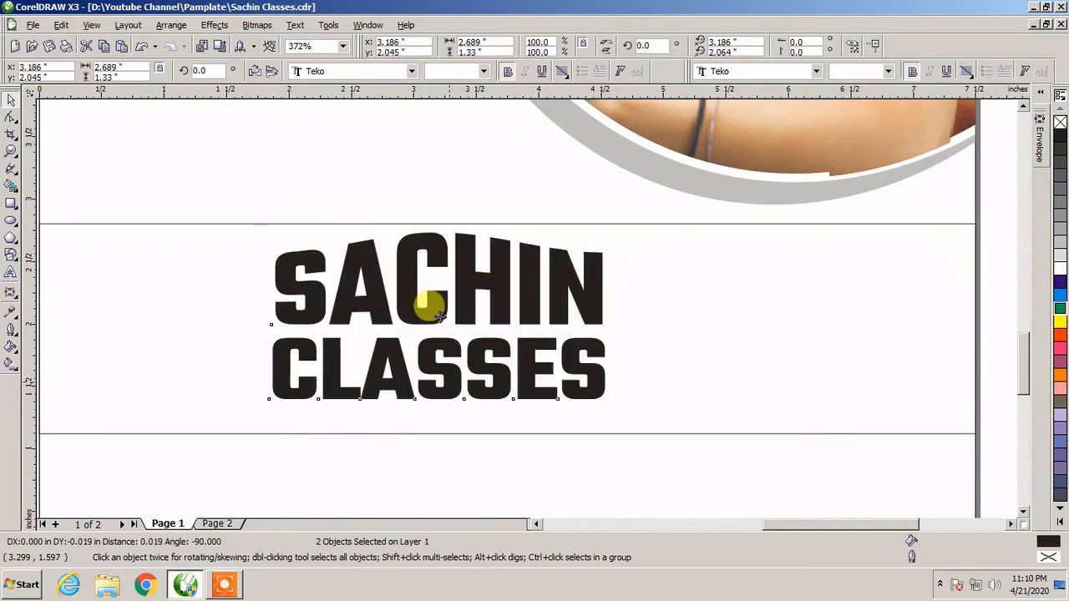
click(437, 309)
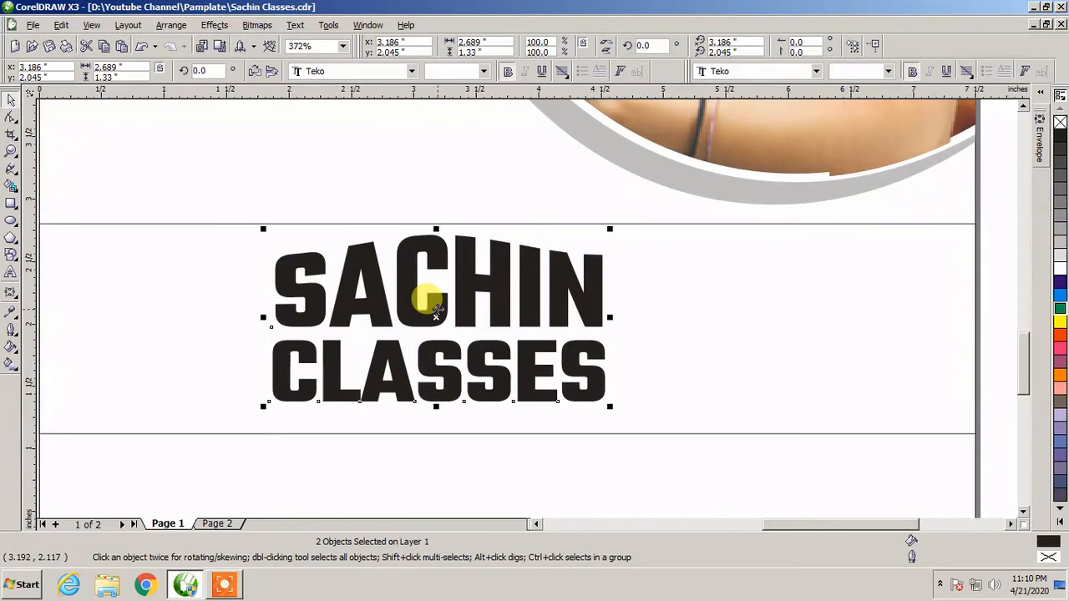
drag(437, 309, 436, 314)
- Set up a custom linear fountain fill at a 90-degree angle for the band rectangle behind the class name
click(752, 367)
click(11, 349)
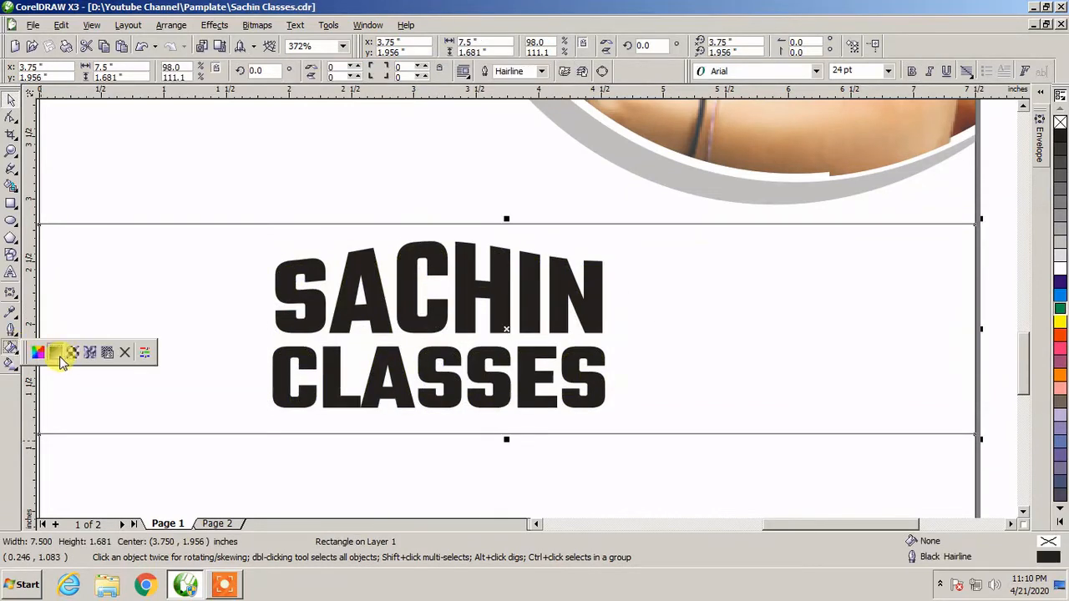
click(57, 352)
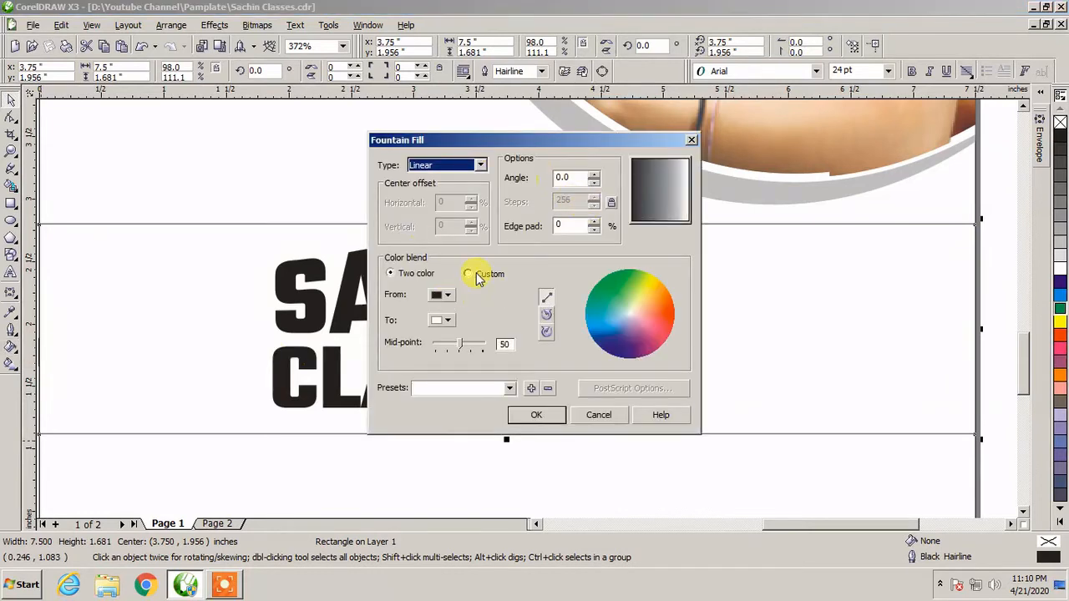
click(489, 276)
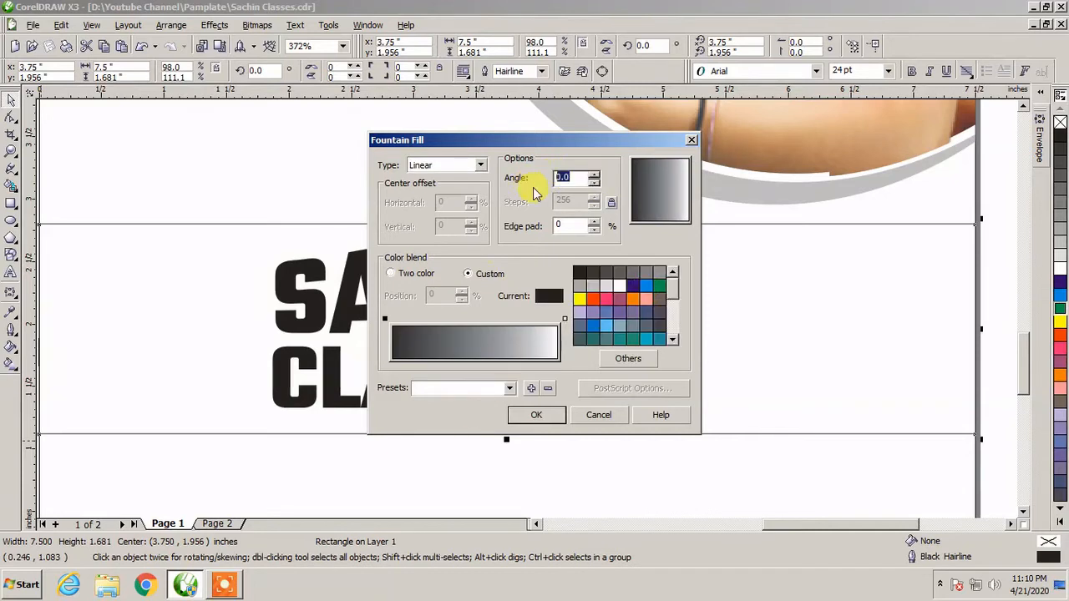
text(90)
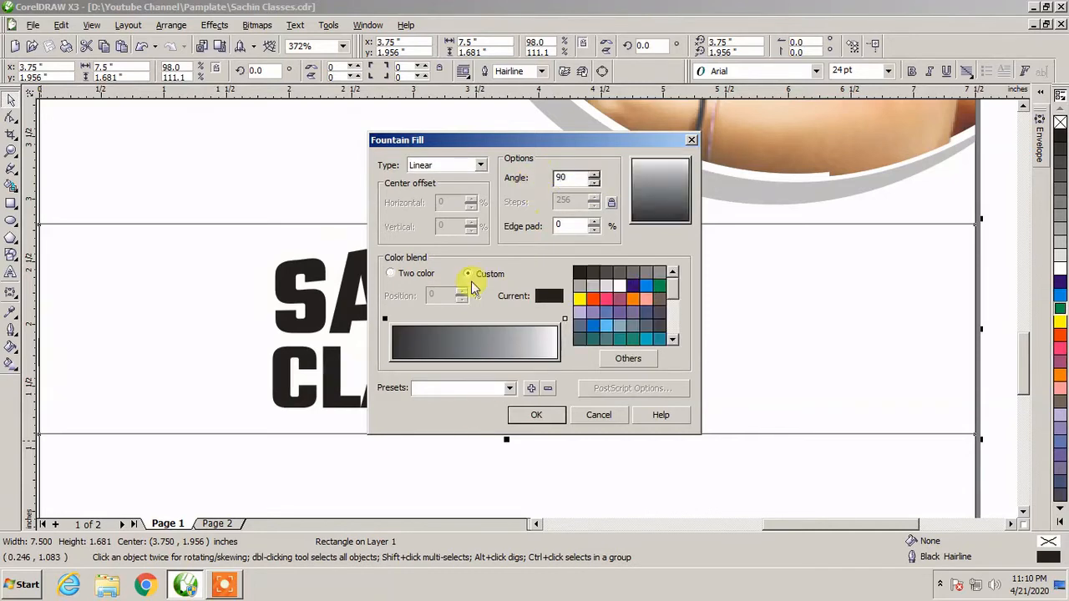
- Colour the band's gradient from dark indigo at the start to bright blue at the end, and remove the band's outline
click(386, 320)
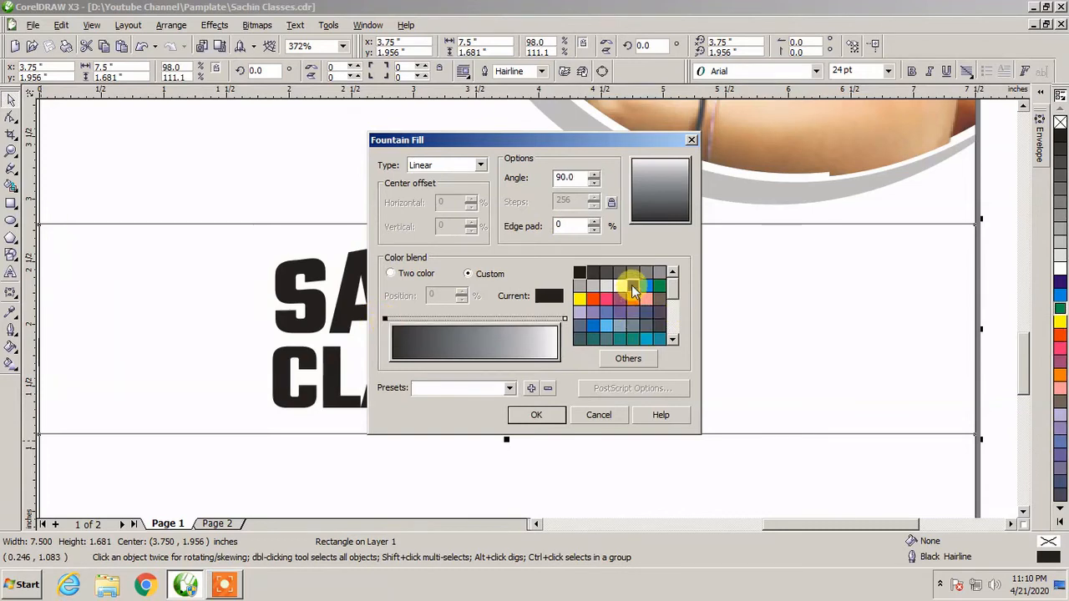
click(632, 285)
click(565, 319)
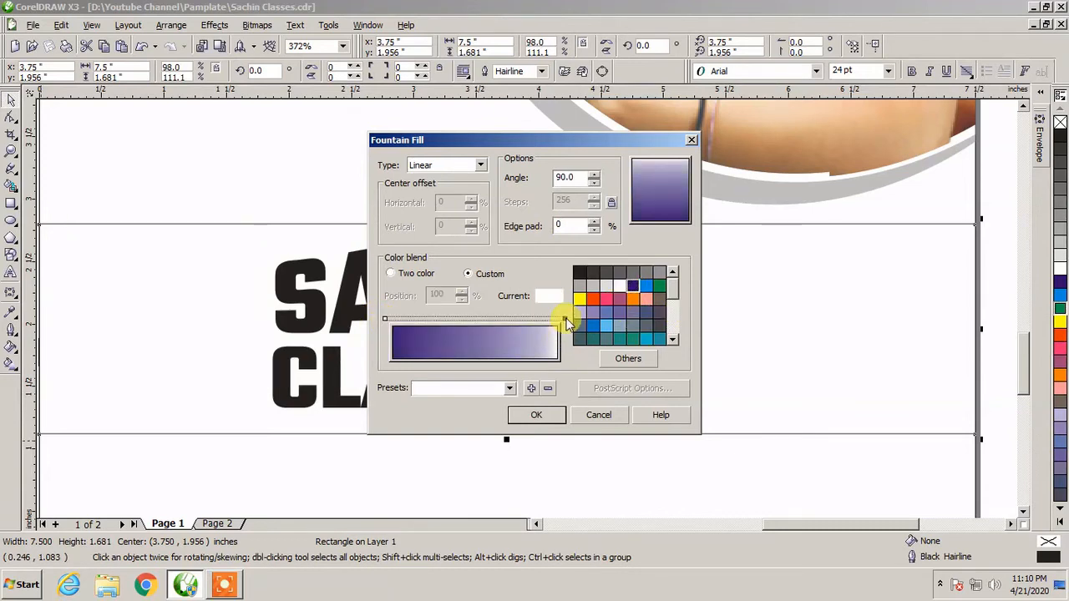
click(645, 285)
click(539, 422)
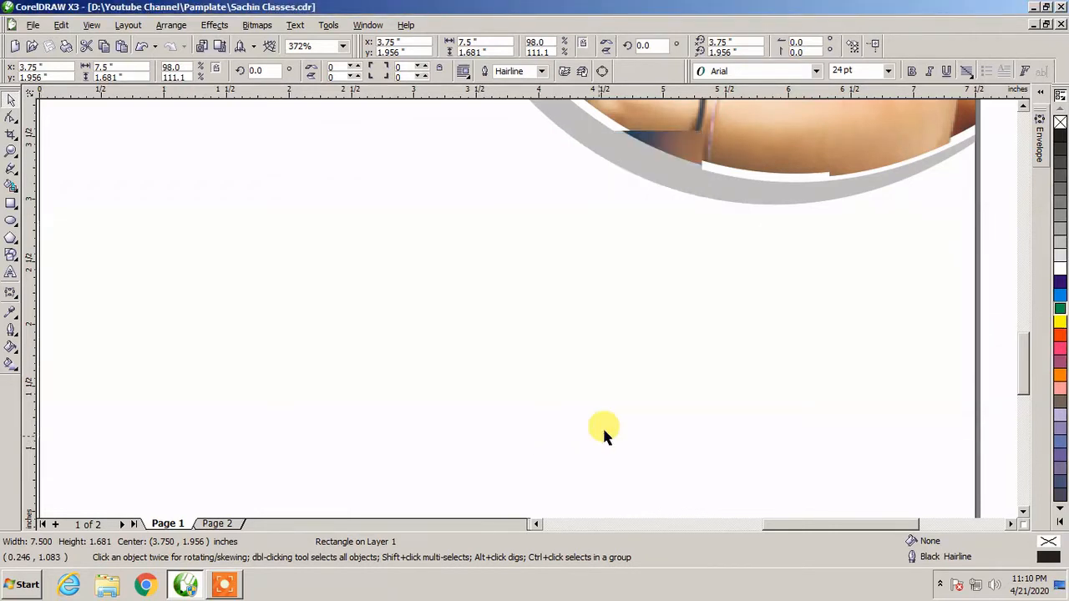
right_click(1060, 124)
- Fill both words SACHIN and CLASSES on the blue band with white
click(265, 213)
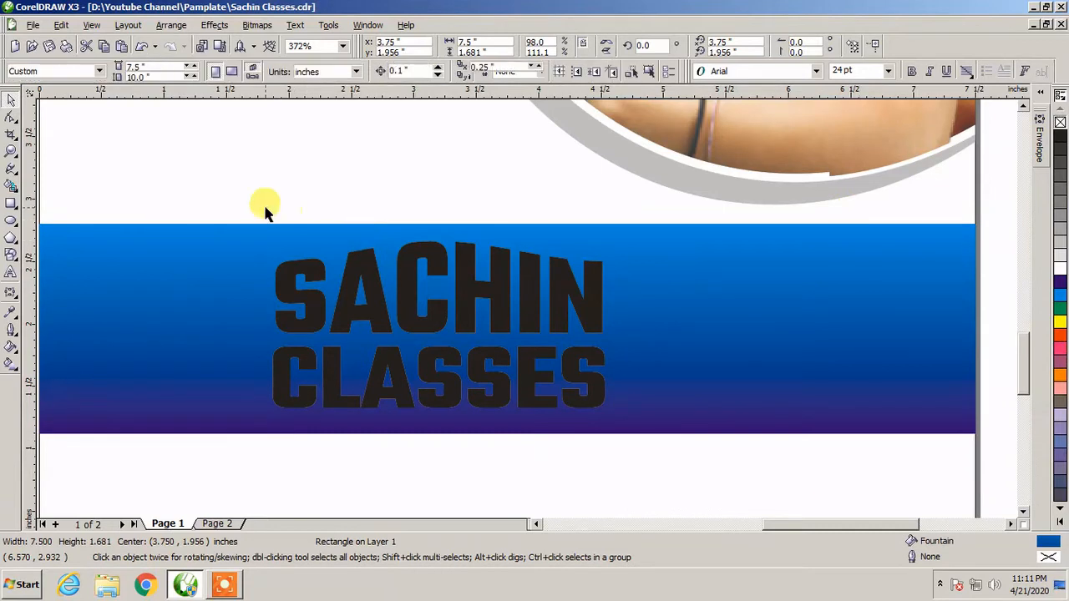
drag(257, 207, 643, 422)
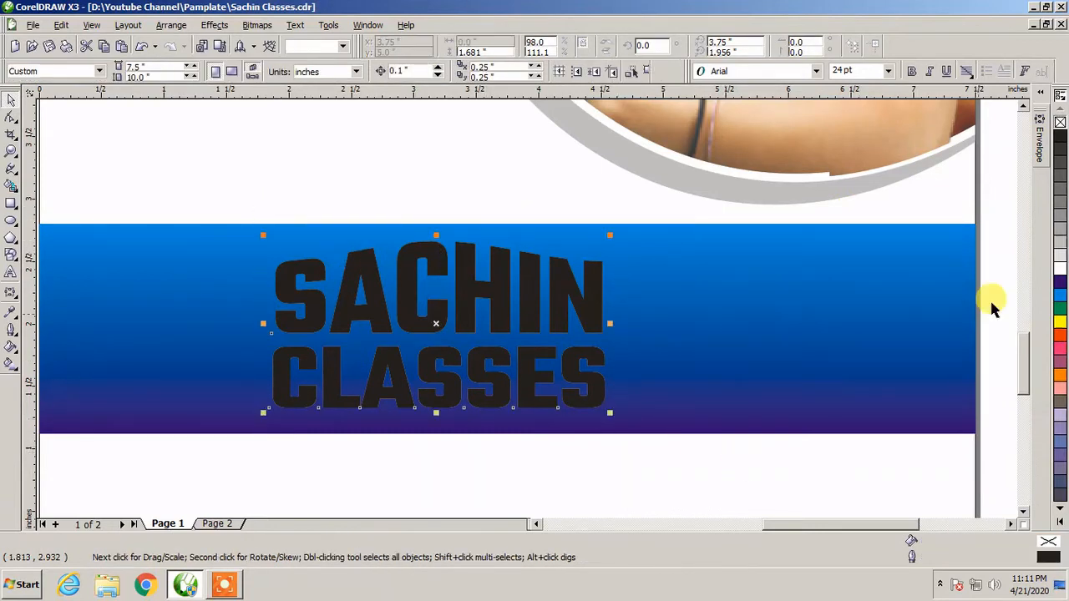
click(1059, 269)
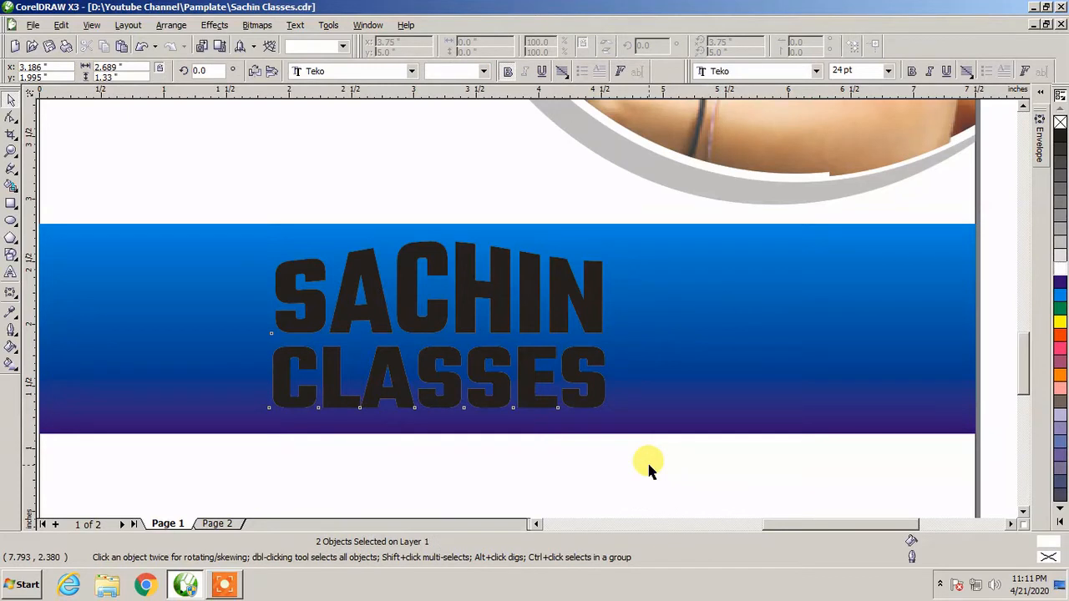
click(649, 464)
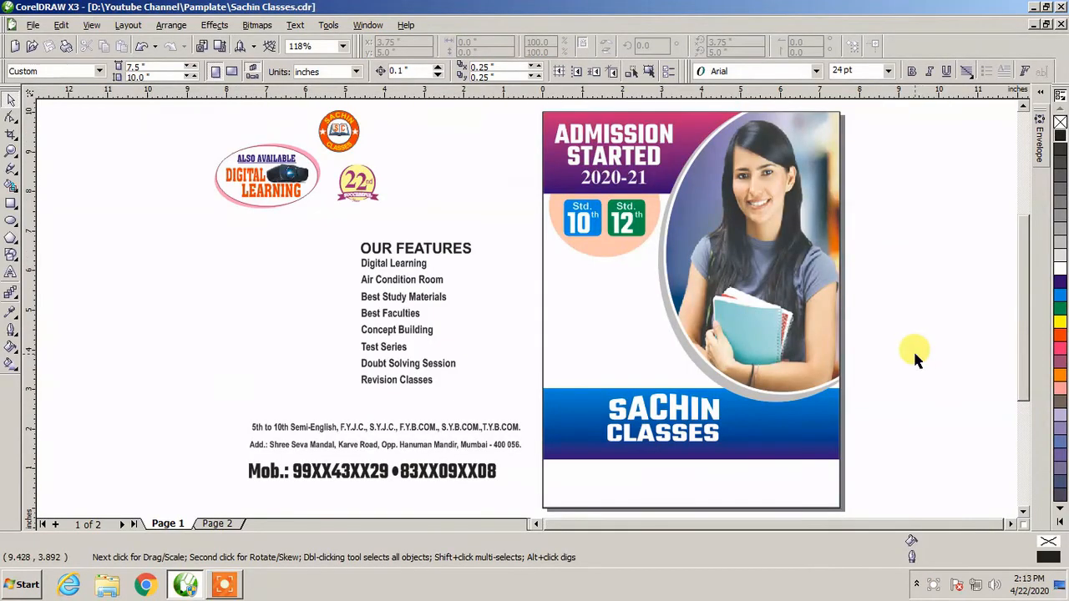
- Duplicate both white words SACHIN and CLASSES with an offset of about 0.02 inches right and down, and group the copies
key(F2)
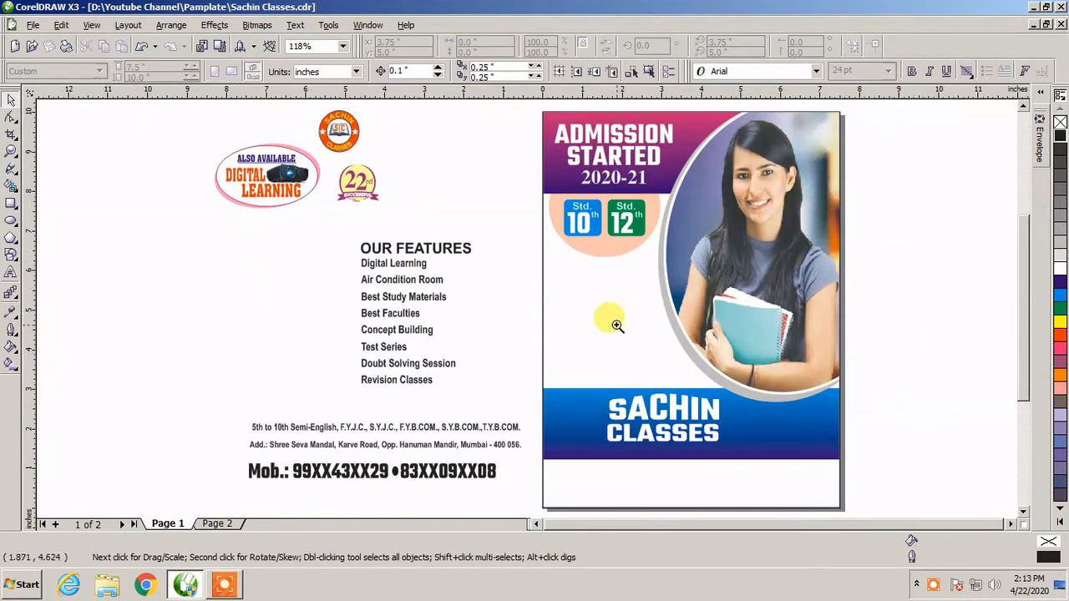
drag(489, 352, 867, 470)
drag(241, 213, 691, 420)
click(543, 330)
shift+click(523, 376)
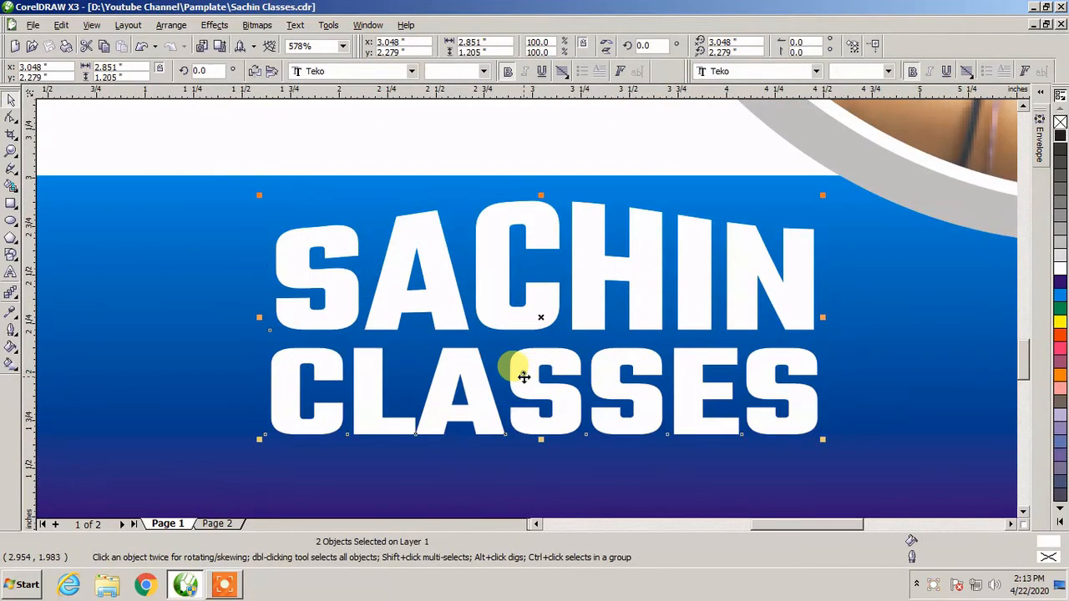
drag(524, 371, 526, 371)
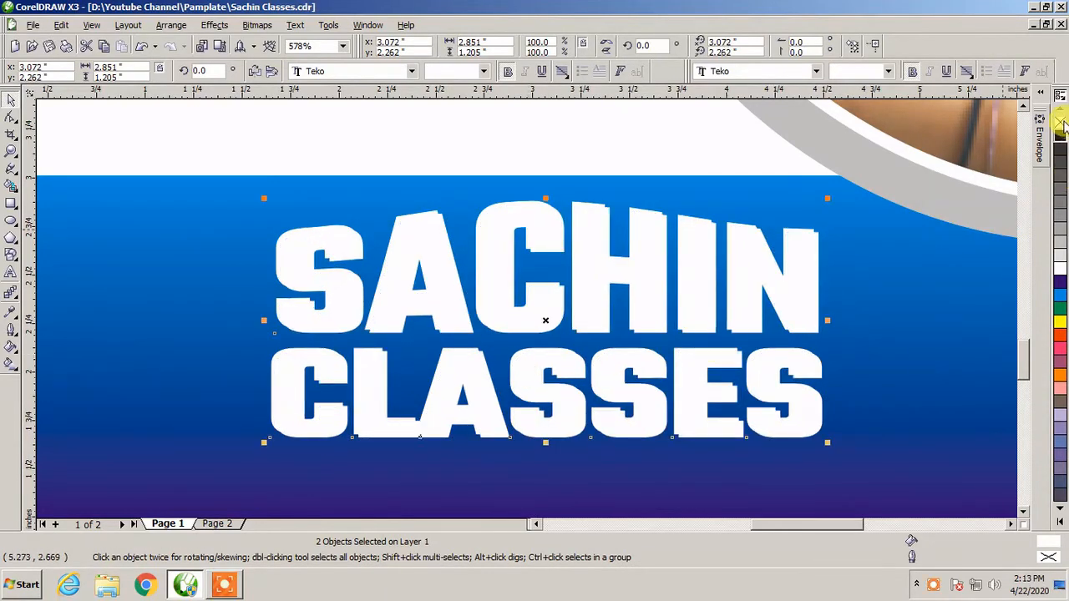
key(ctrl+g)
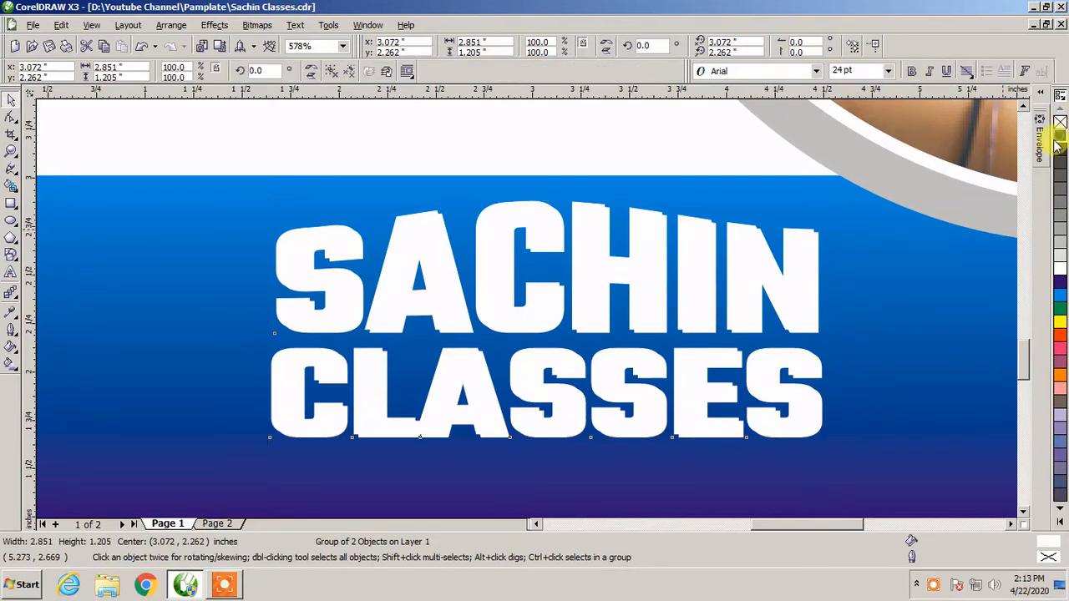
- Fill the grouped copy black and send it with the blue band to the back, forming a shadow behind the white words
click(1058, 135)
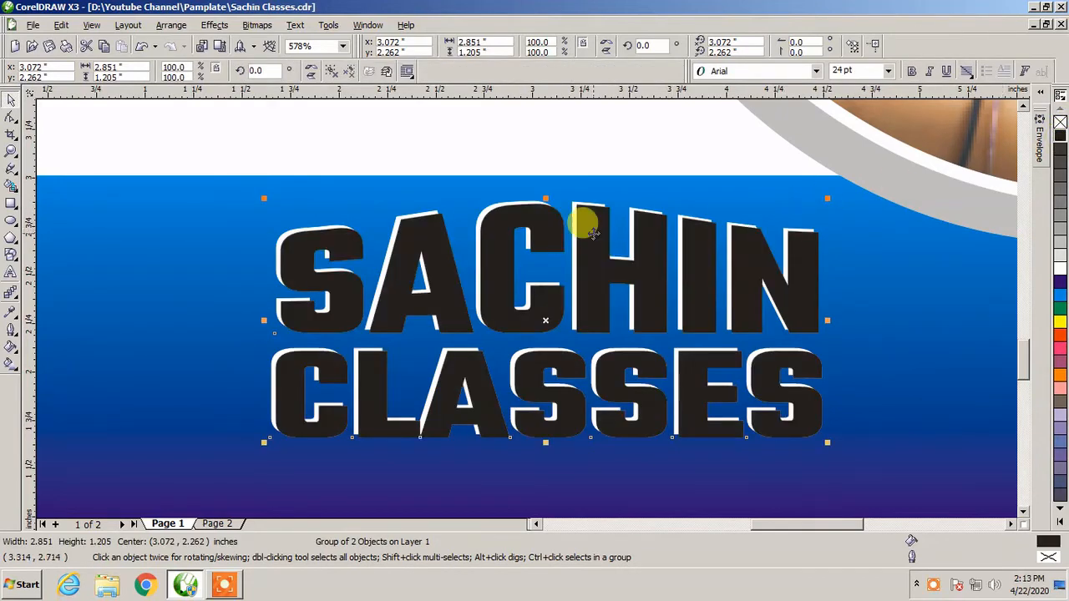
shift+click(212, 189)
key(shift+Page_Down)
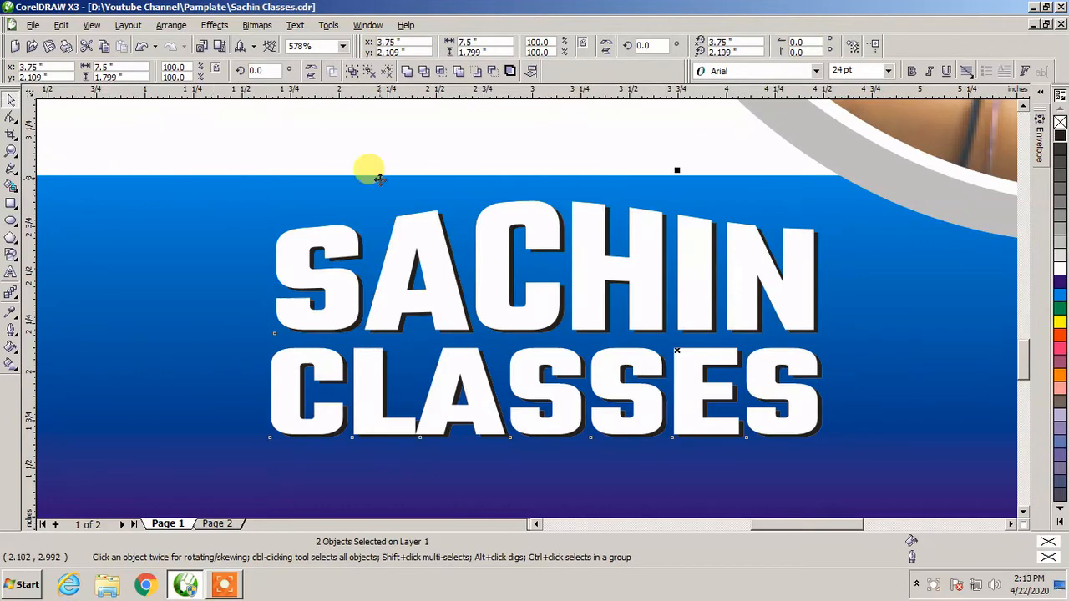
click(650, 133)
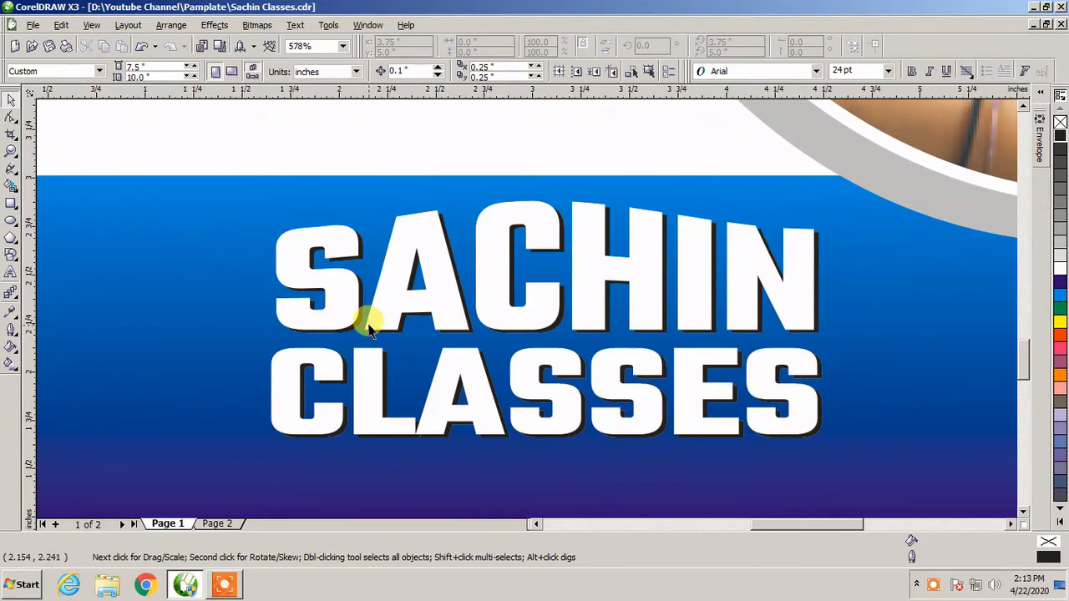
- Place the Digital Learning badge at the band's right end, centred at about x 5.99, y 2.5 inches, and the round Sachin logo at its left end
scroll(365, 317, down, 2)
scroll(553, 341, down, 3)
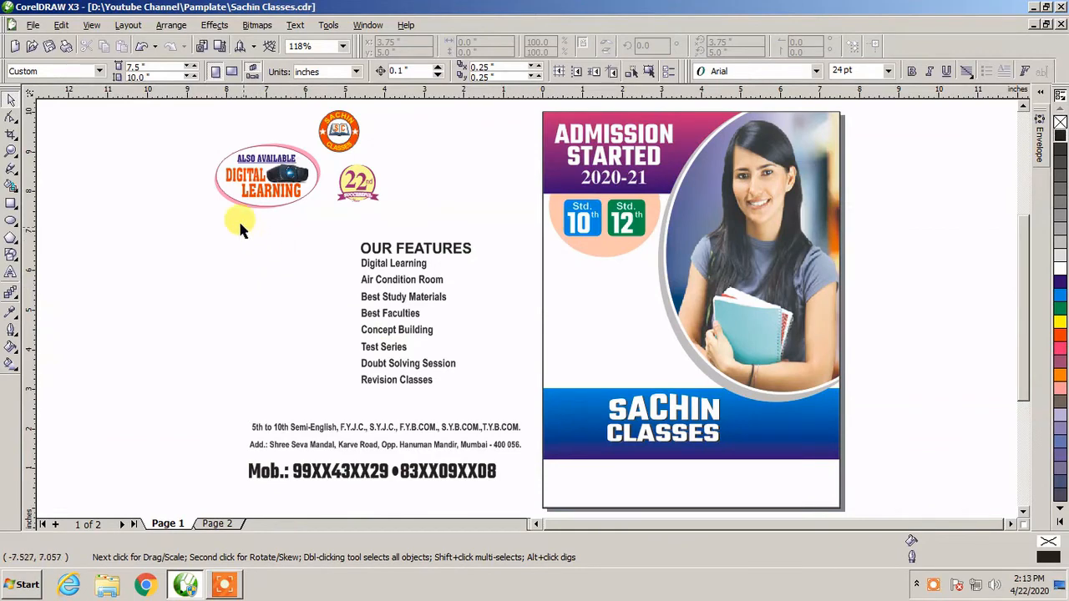
drag(323, 229, 325, 224)
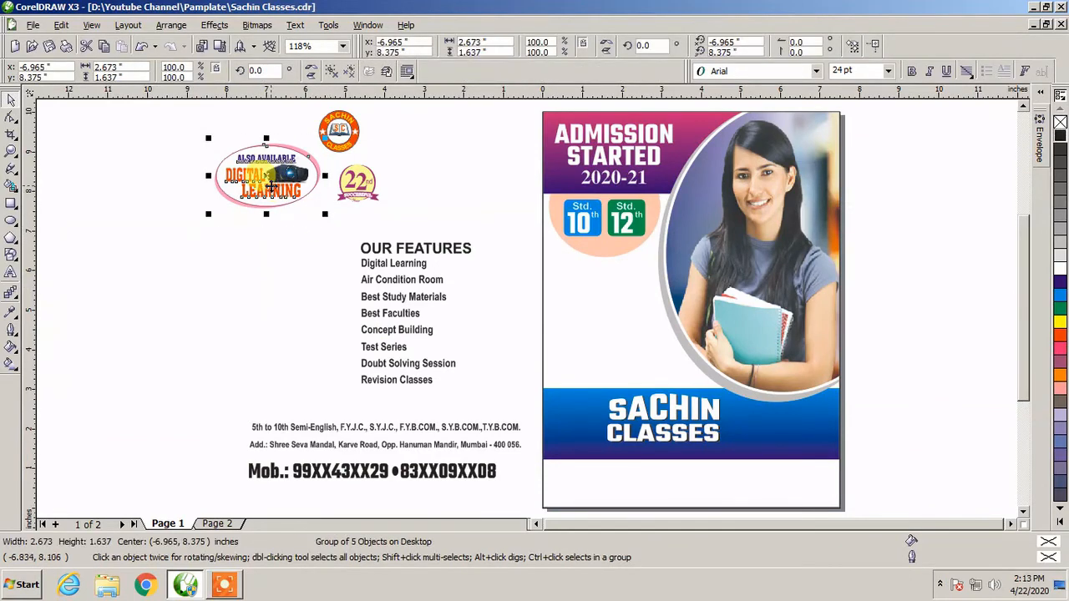
drag(266, 177, 779, 415)
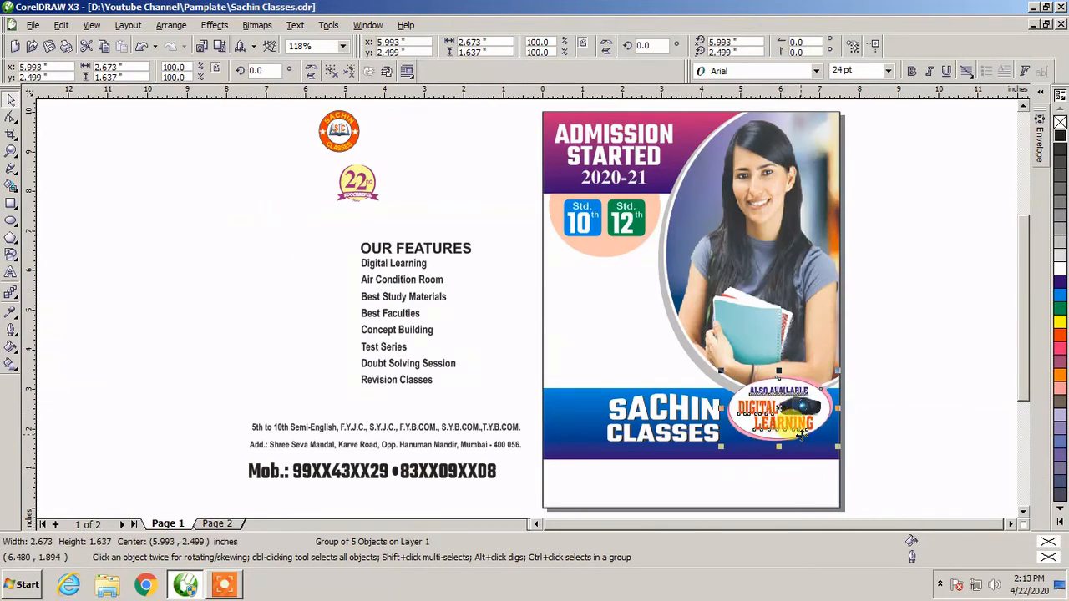
click(881, 449)
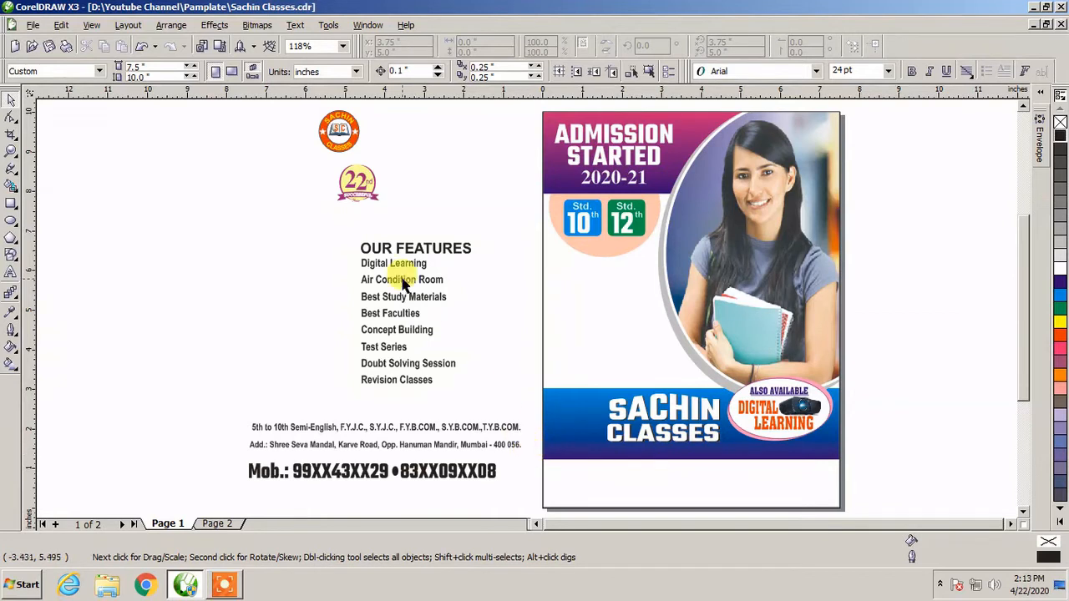
drag(334, 125, 572, 416)
click(930, 422)
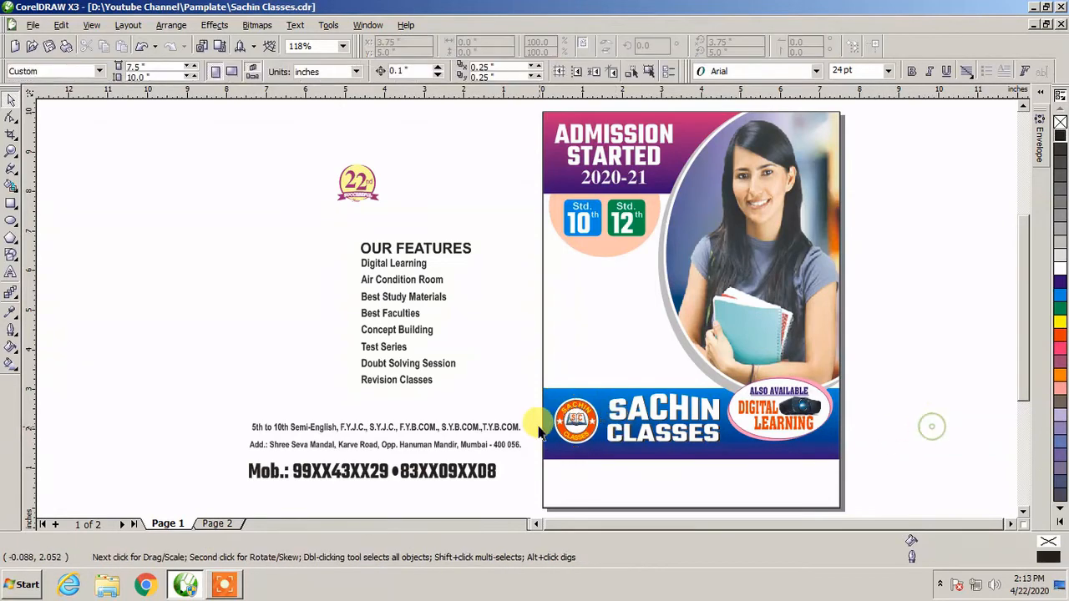
- Stretch the SACHIN CLASSES words with their shadow horizontally to about 102.5%, extending them toward the round logo
drag(506, 350, 862, 476)
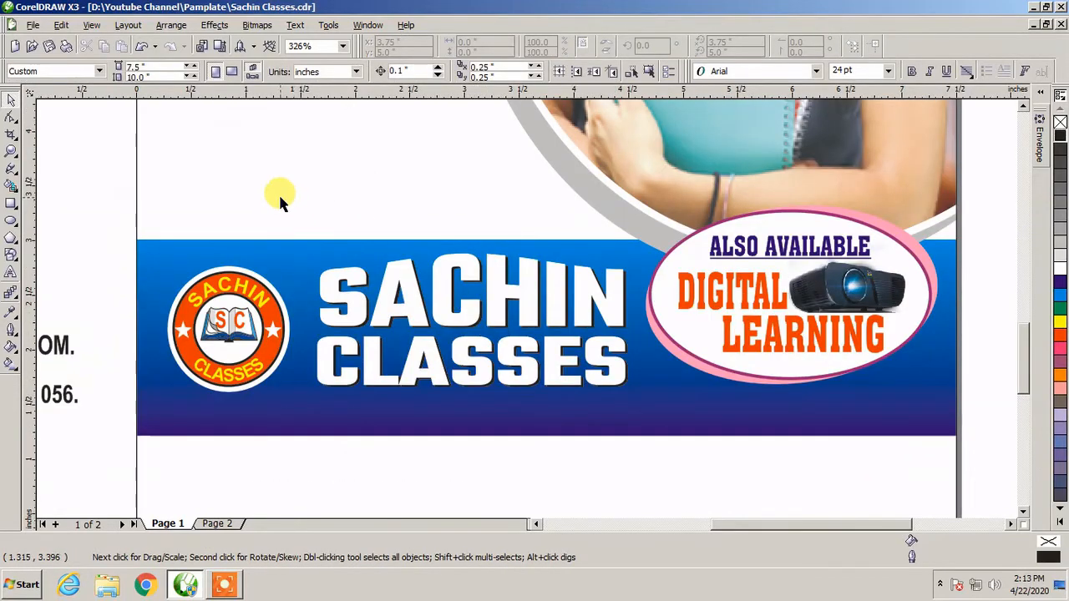
drag(286, 208, 649, 435)
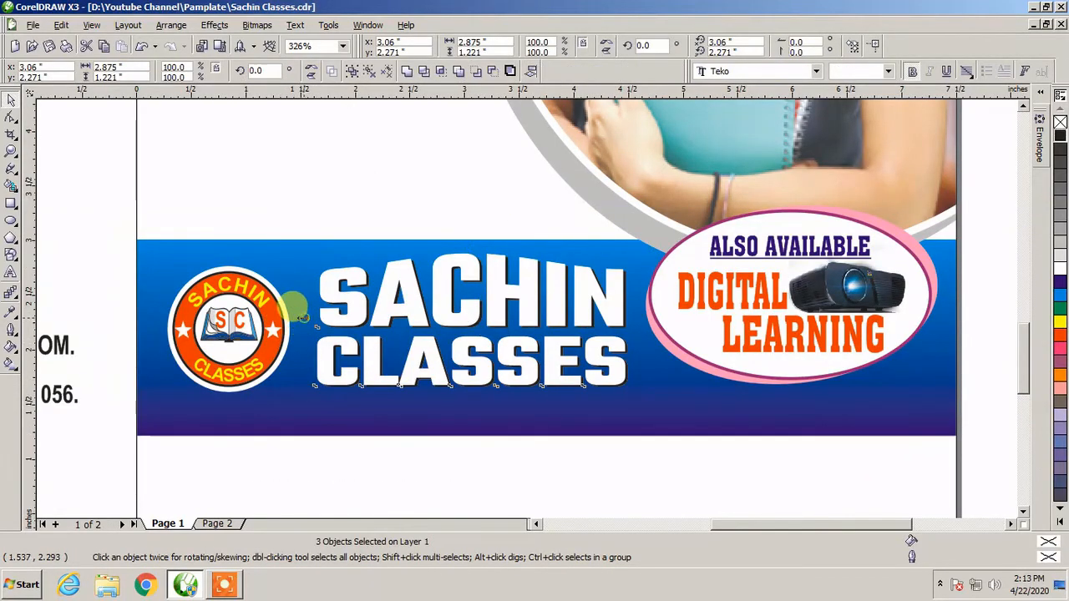
drag(303, 317, 296, 317)
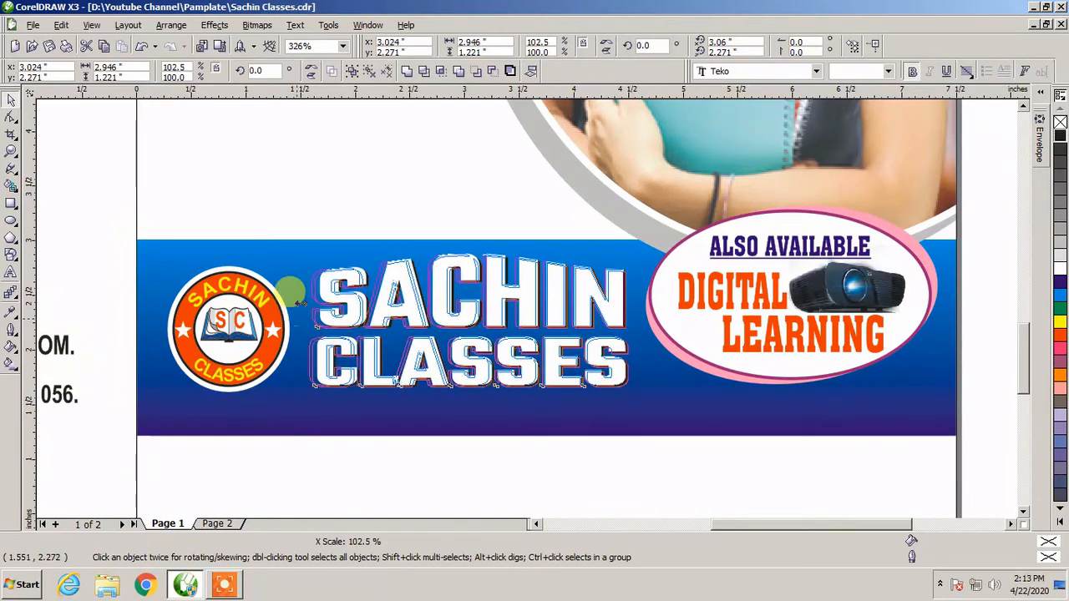
click(326, 198)
scroll(325, 198, down, 2)
key(F4)
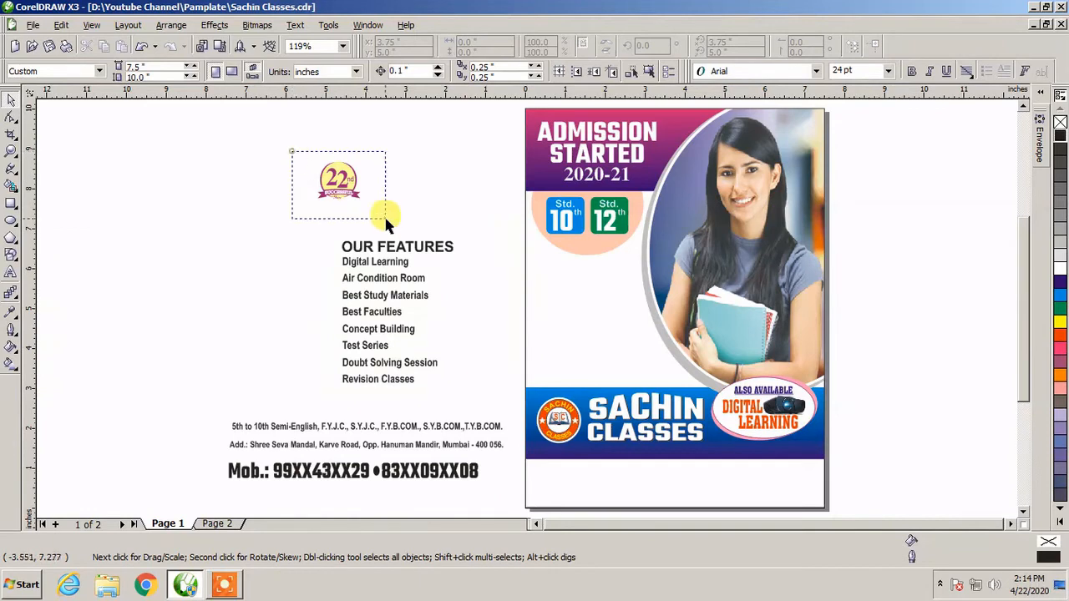
- Place the 22nd-year badge where the admission header meets the curved edge of the student photo
drag(385, 218, 385, 219)
drag(348, 181, 671, 192)
click(993, 325)
- Place the 5th to 10th Semi-English course line along the lower edge of the blue band, centred horizontally on the band
click(377, 427)
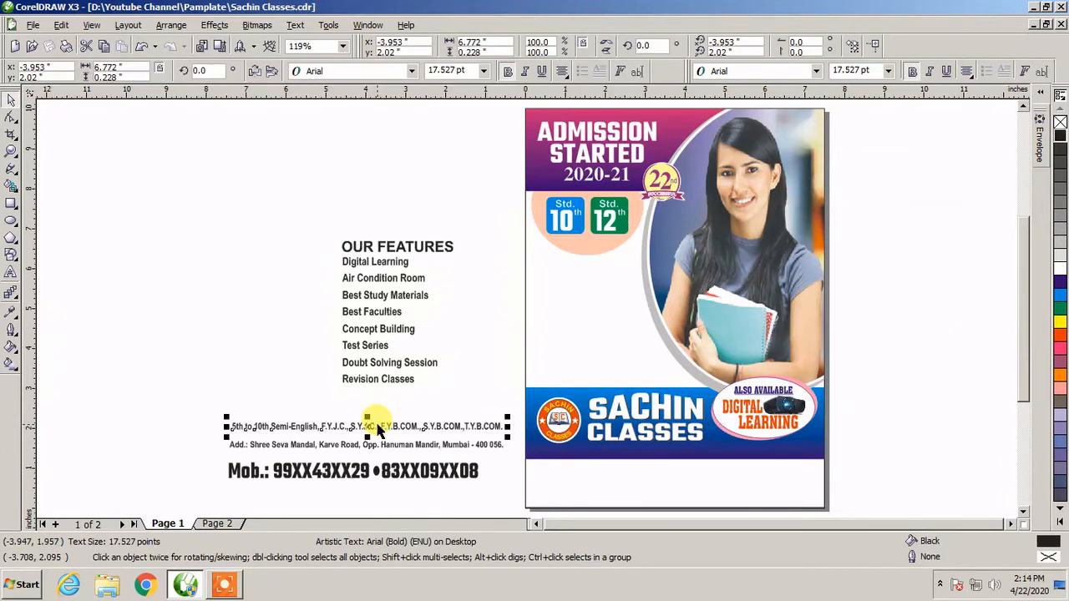
drag(378, 427, 676, 451)
drag(501, 409, 818, 467)
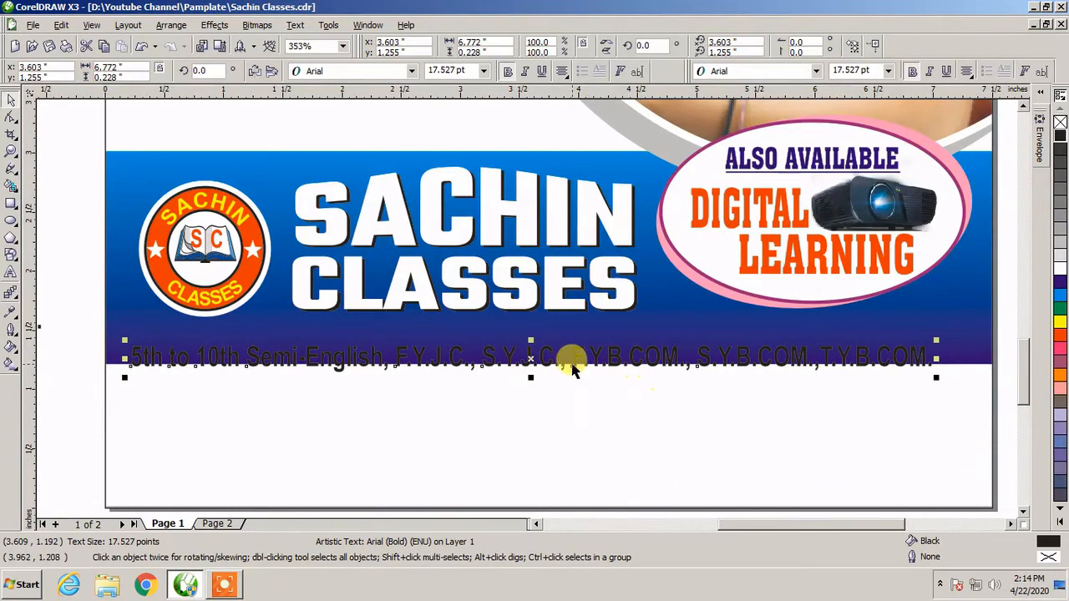
drag(575, 357, 574, 334)
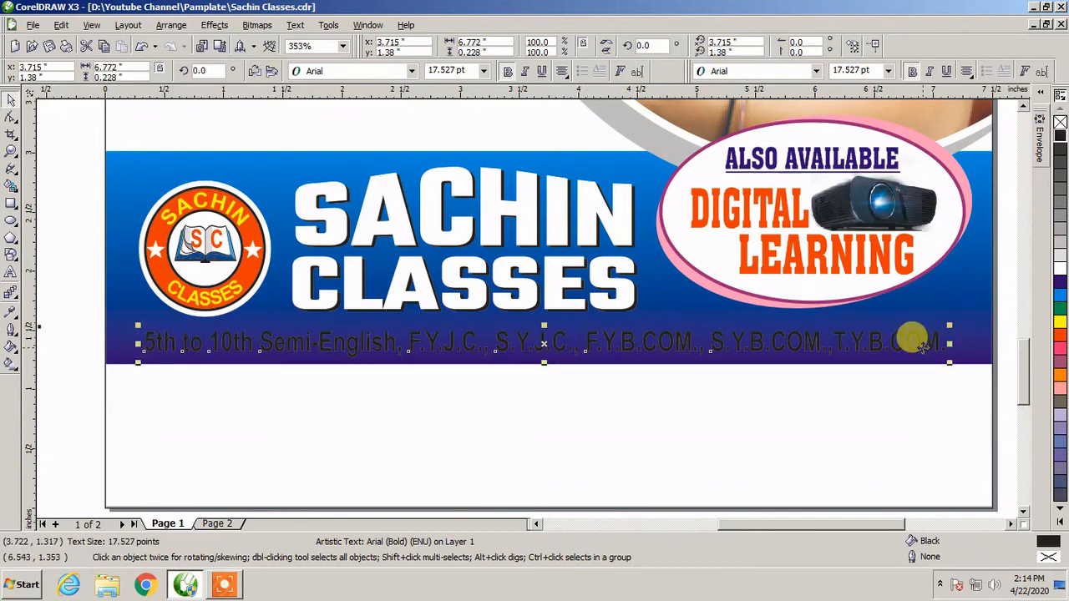
shift+click(954, 309)
click(853, 399)
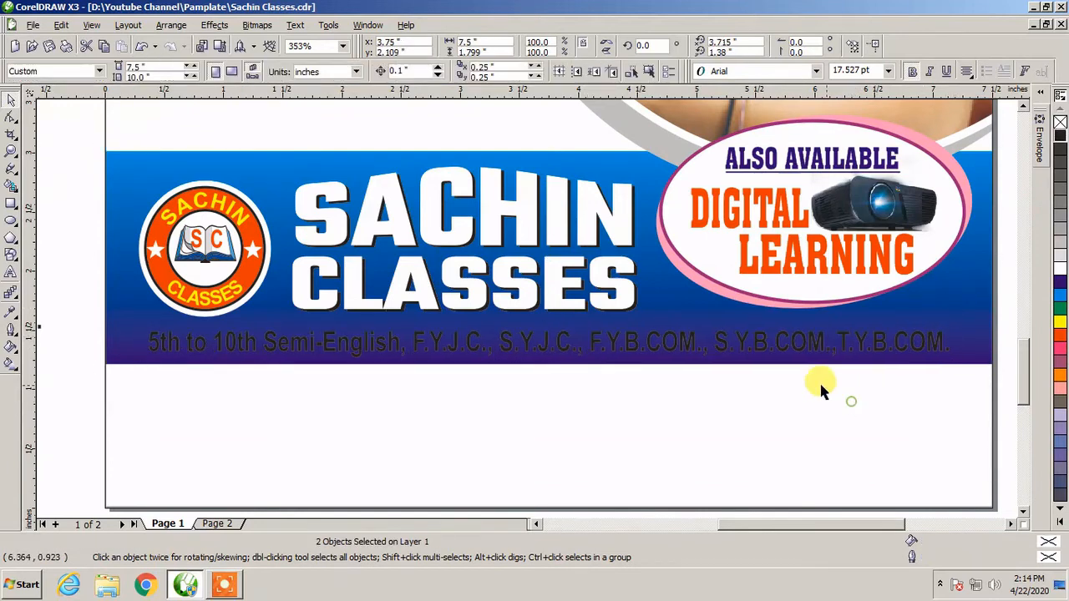
- Fill the course line yellow
click(789, 350)
click(1060, 328)
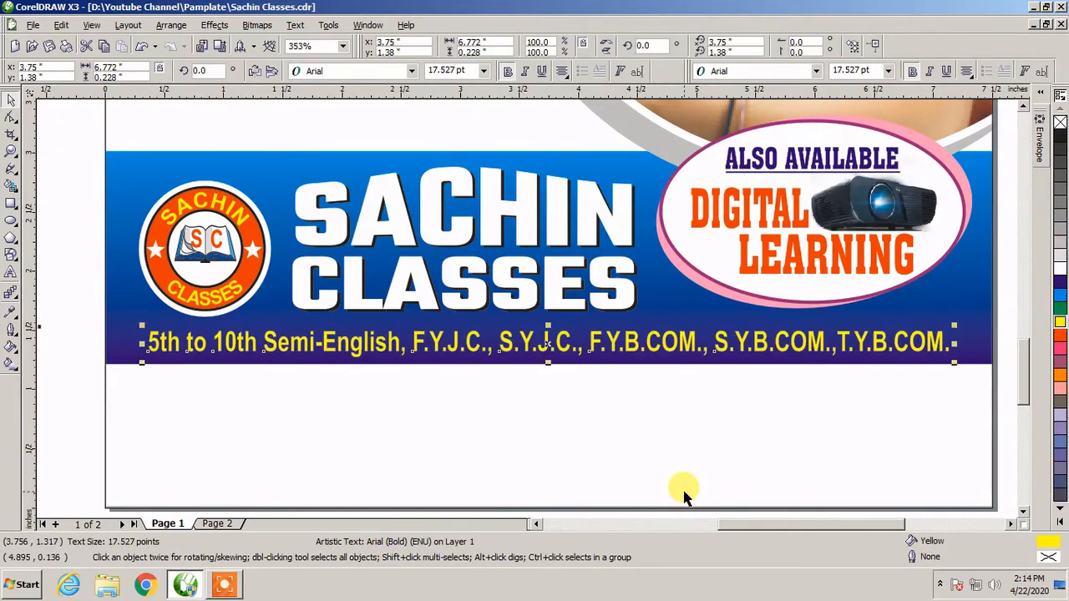
click(683, 496)
- Place the address line just below the blue band, centred on it, and the mobile-number line with its dot beneath the address
scroll(525, 298, down, 4)
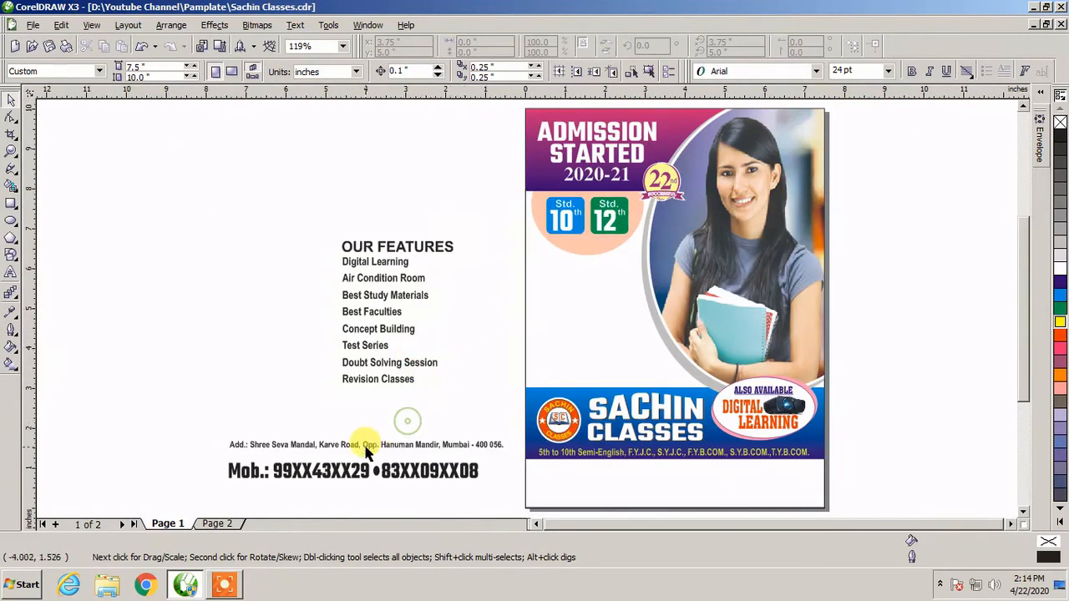
click(395, 446)
drag(405, 444, 714, 466)
shift+click(823, 439)
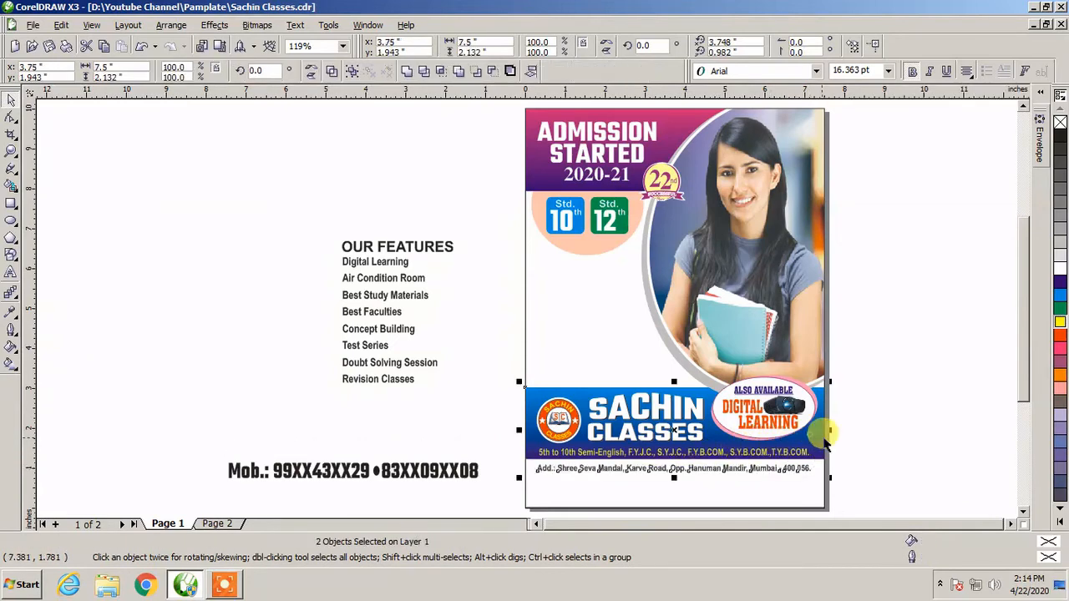
click(891, 444)
drag(453, 496, 747, 485)
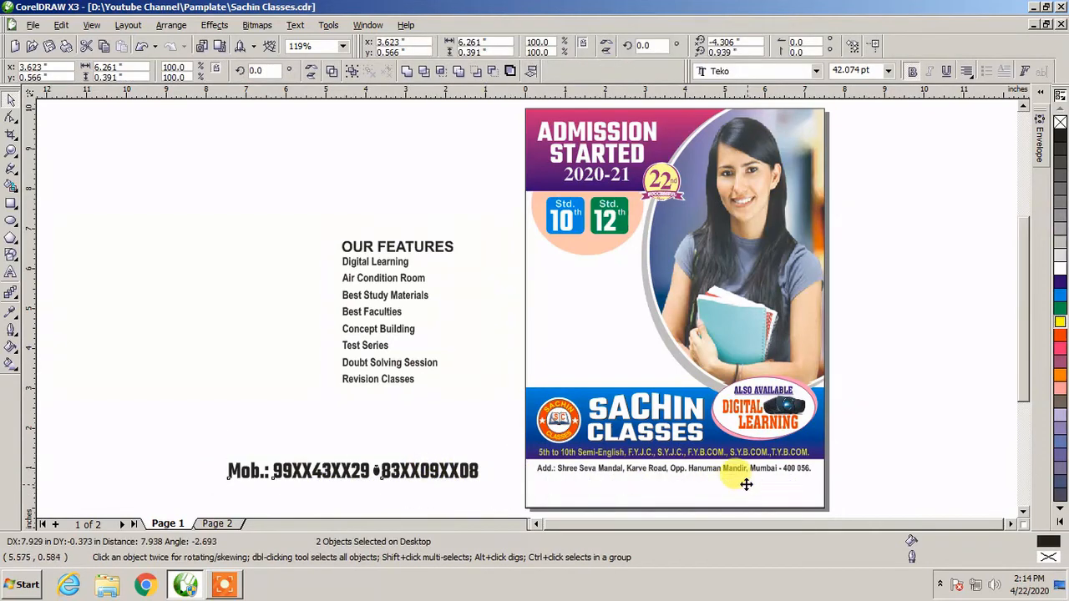
shift+click(723, 469)
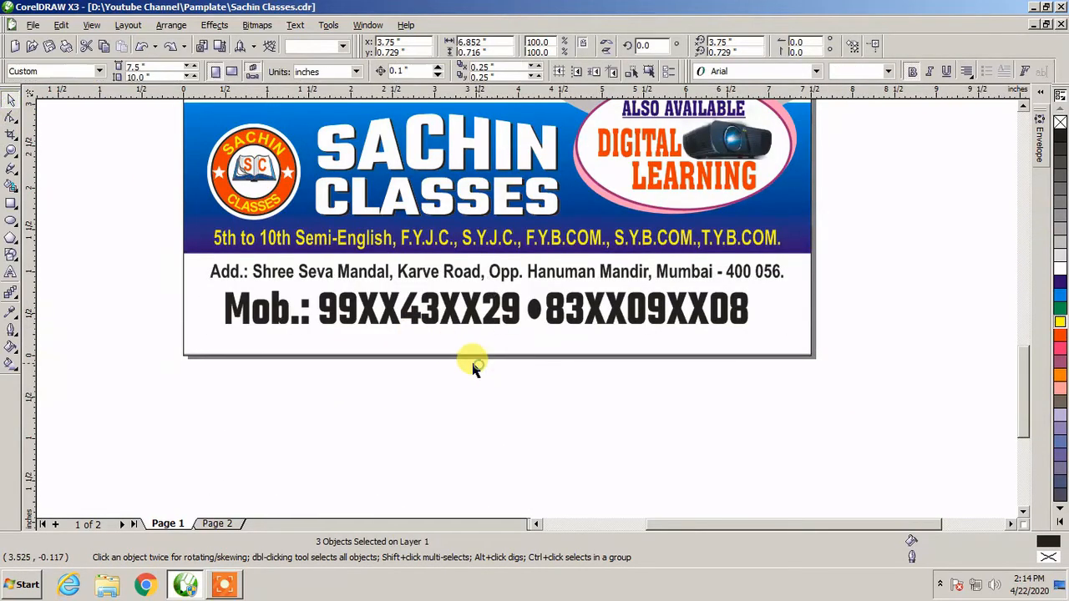
- Fill the mobile-number text dark blue and the dot between the two numbers pink
click(492, 307)
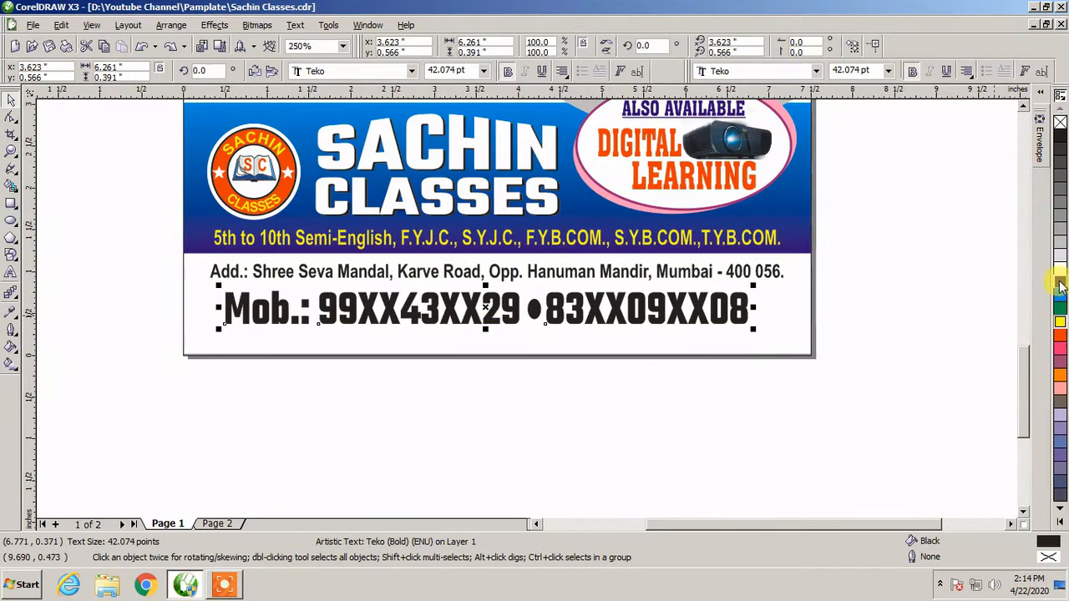
click(1060, 285)
click(533, 309)
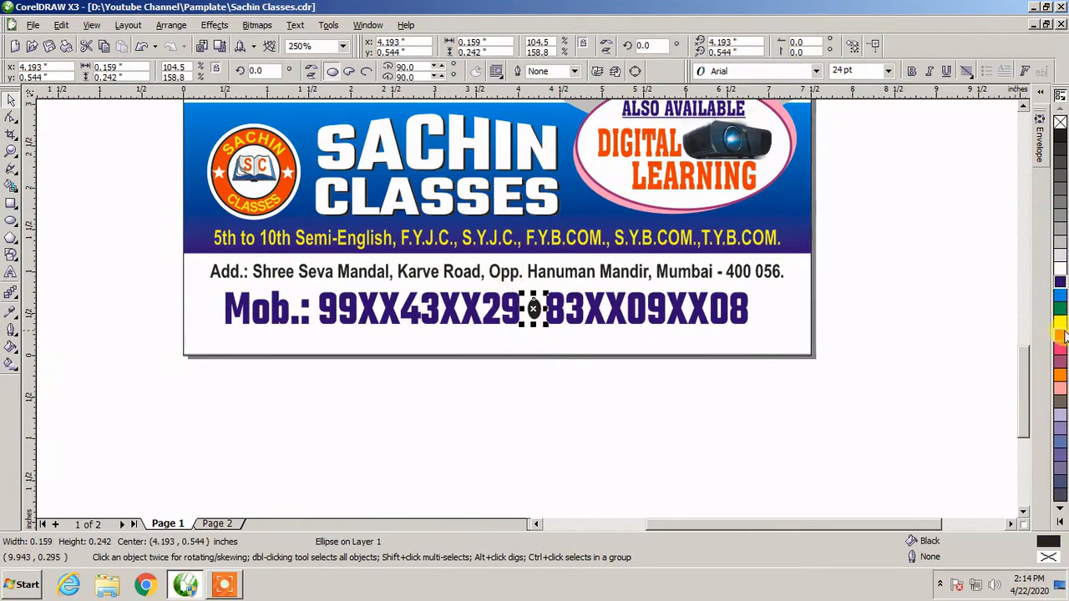
click(1060, 351)
- Group the mobile-number text with its dot and centre it and the address line horizontally on the blue band
drag(893, 395, 188, 269)
key(ctrl+g)
shift+click(281, 275)
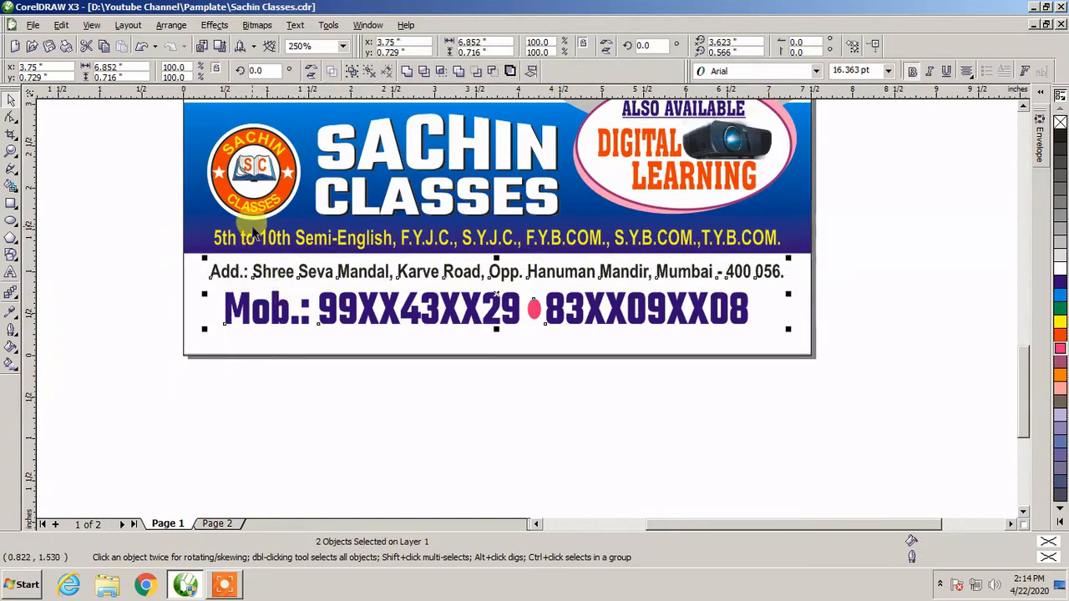
shift+click(189, 225)
key(c)
click(601, 429)
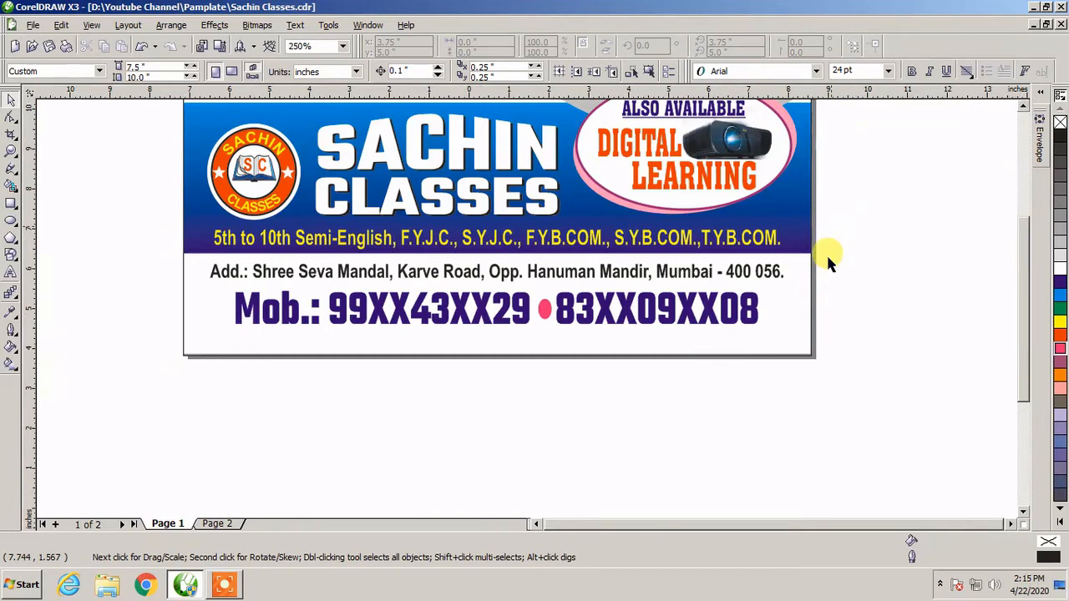
- Move the eight-line features list onto the page, into the white area below the Std. badges
key(F4)
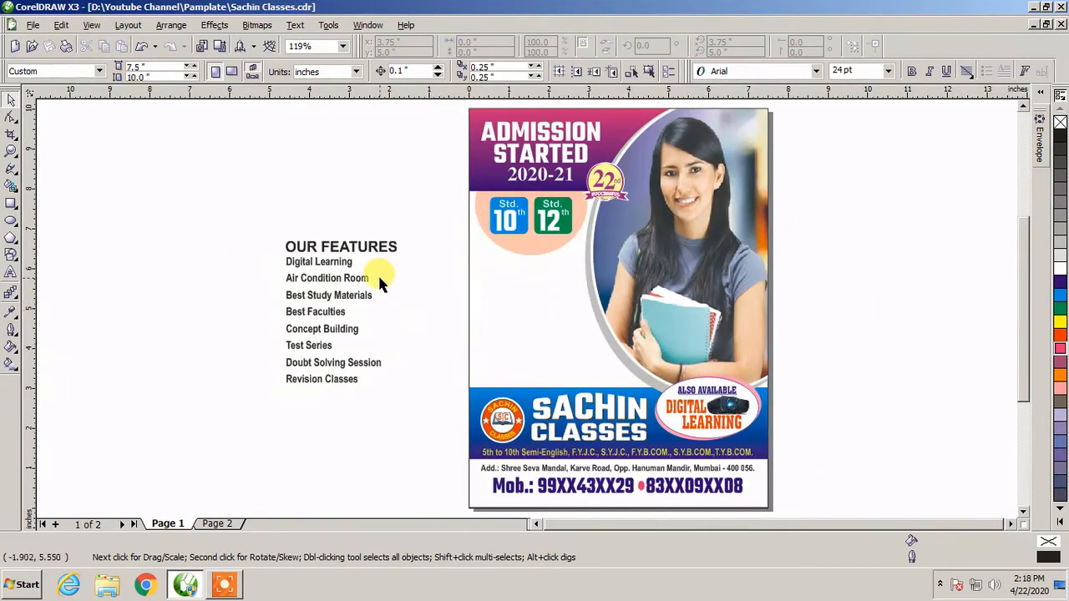
drag(250, 199, 841, 408)
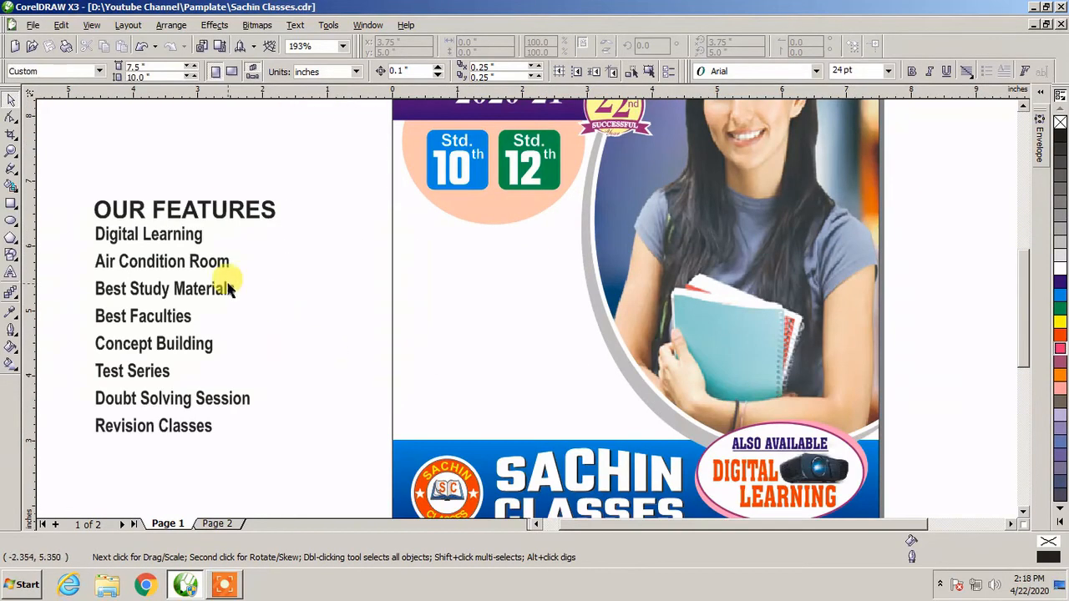
drag(172, 234, 490, 234)
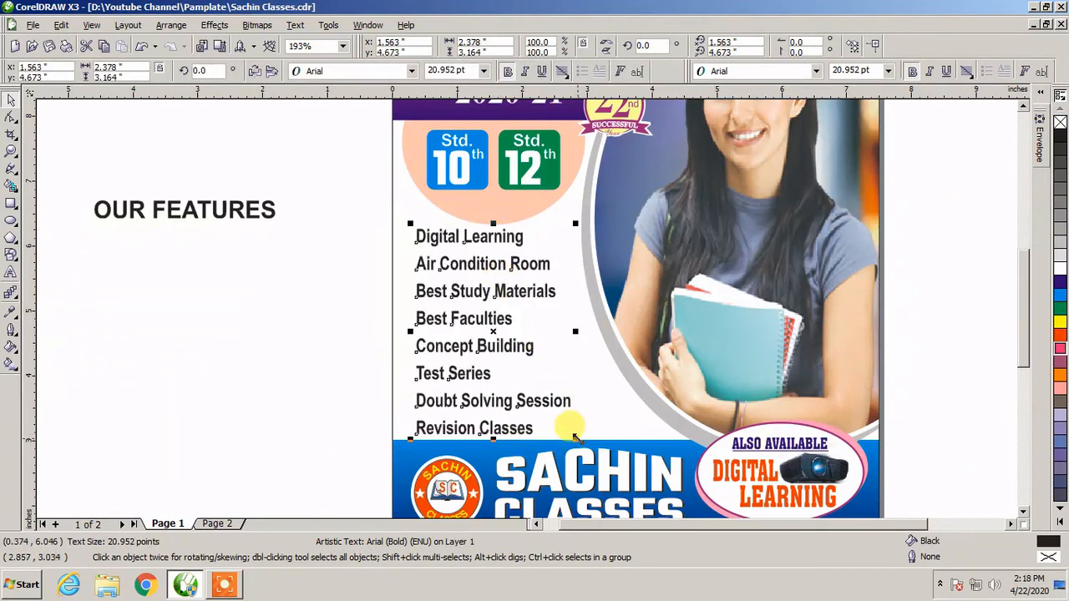
- Scale the features list down to about 19.9 pt, shift it toward the photo's curved edge and fill it blue
drag(573, 437, 568, 430)
drag(508, 297, 528, 292)
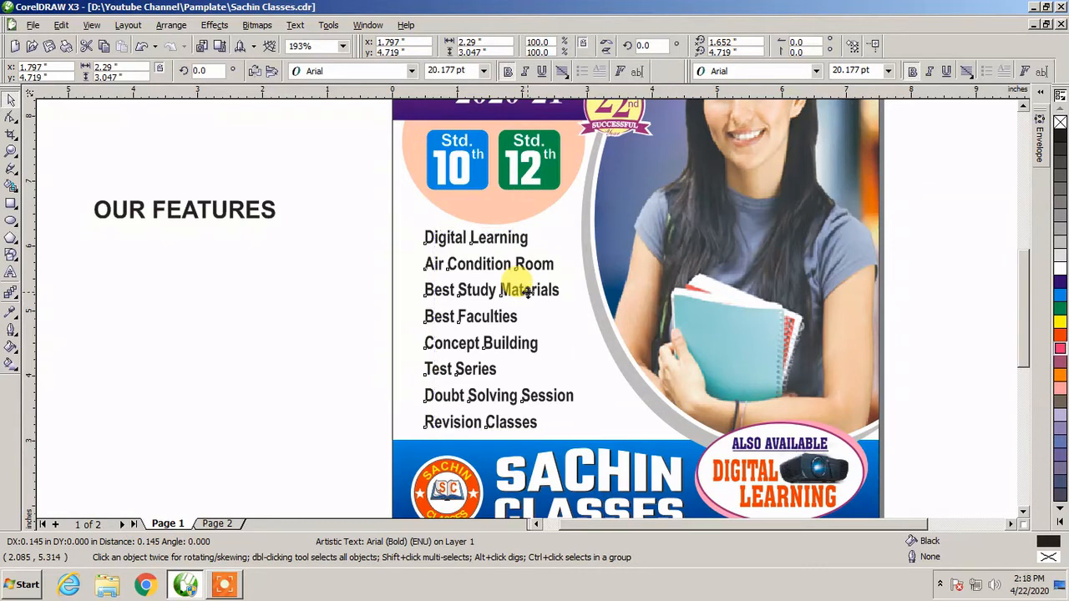
drag(528, 289, 537, 290)
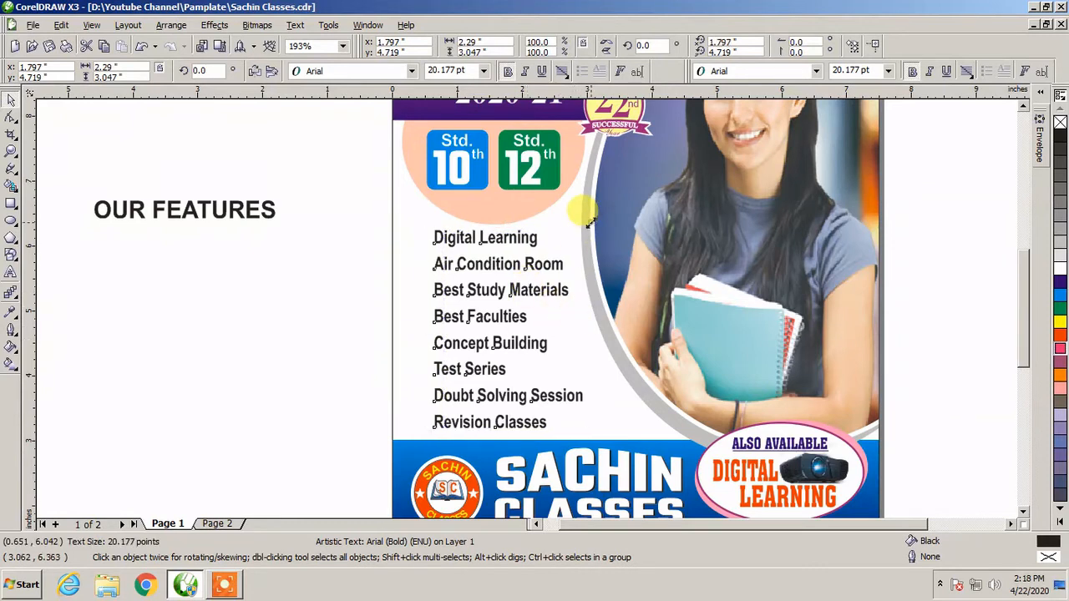
drag(588, 223, 589, 236)
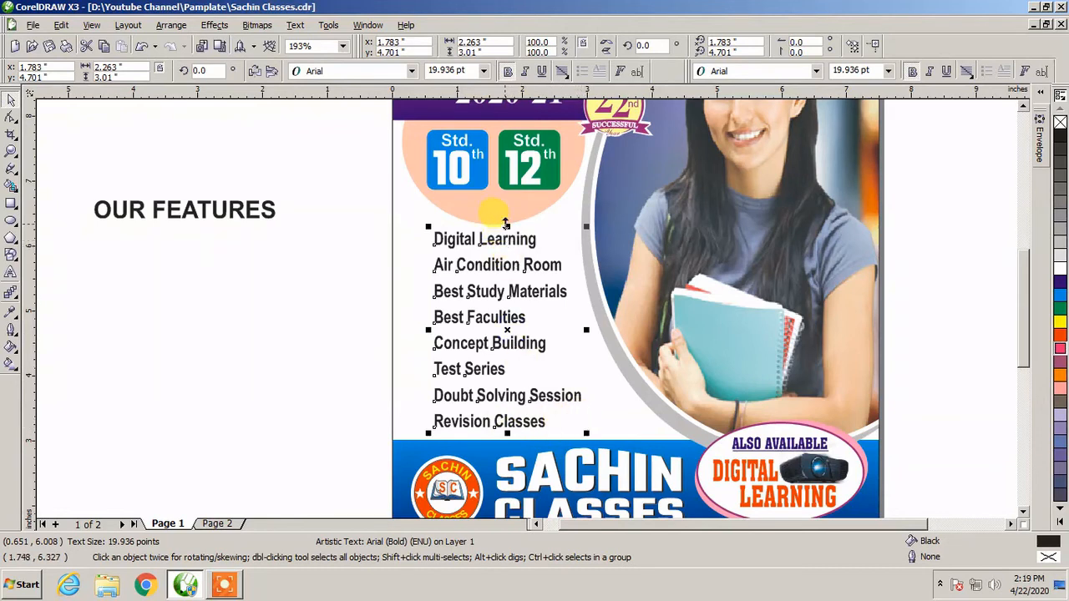
drag(506, 223, 508, 226)
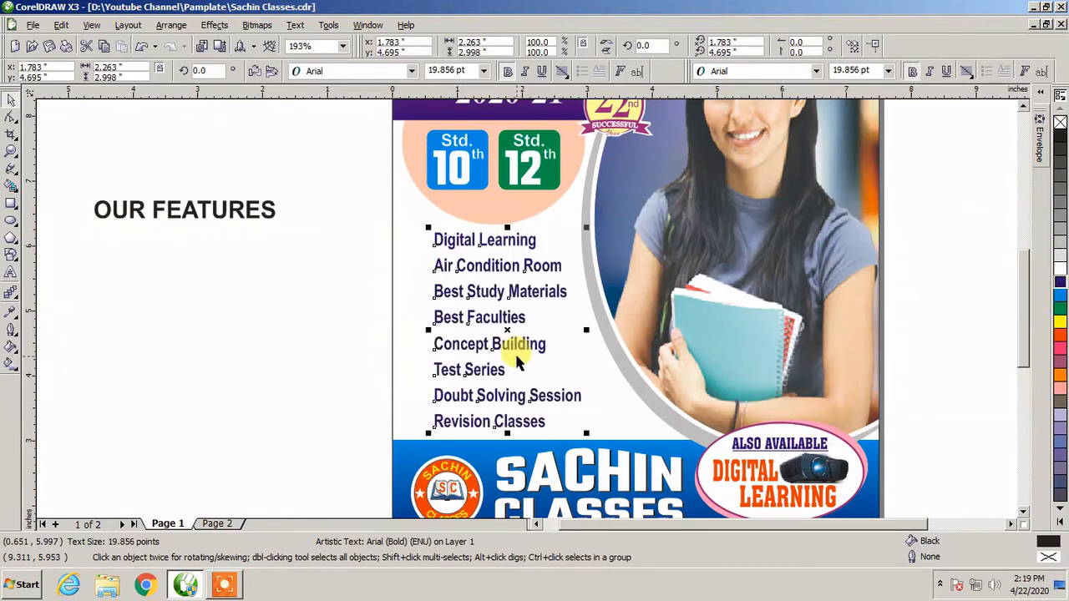
click(279, 322)
- Rotate the OUR FEATURES heading 90 degrees and place it vertically along the left side of the features list
drag(251, 211, 338, 333)
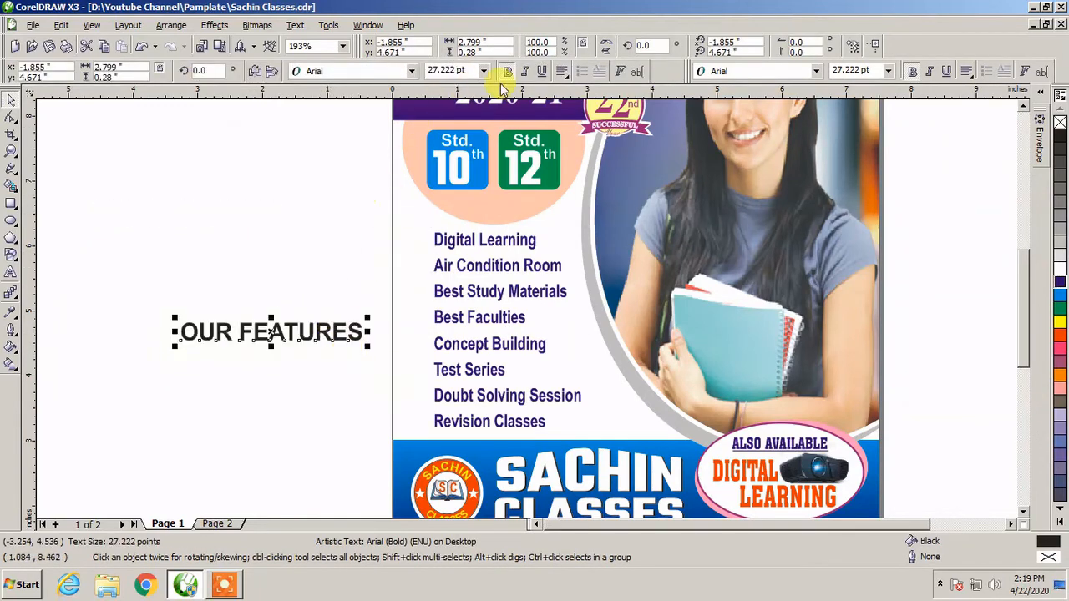
click(657, 47)
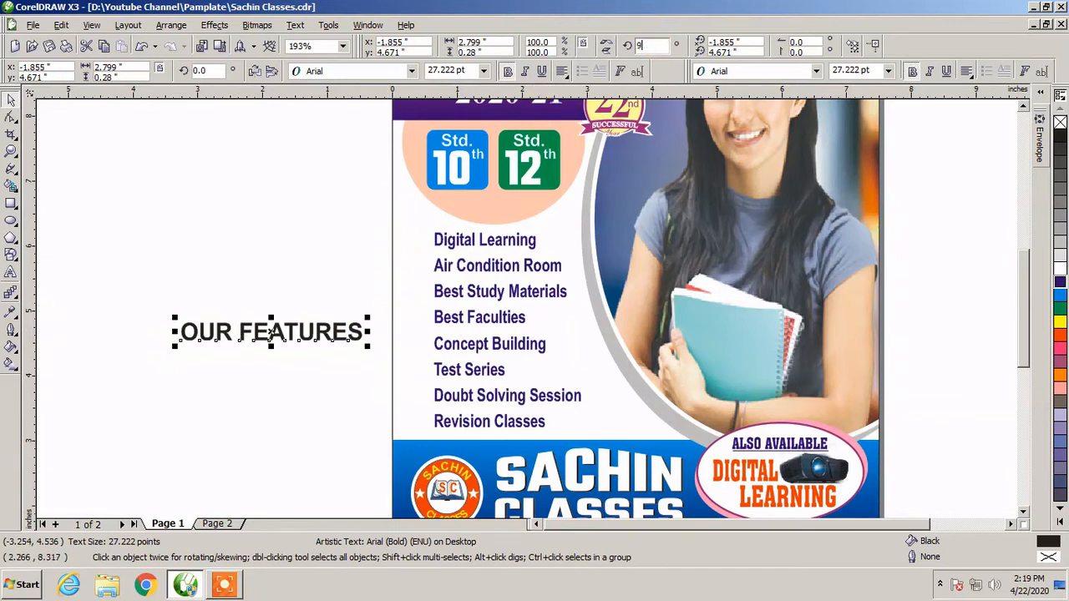
key(Return)
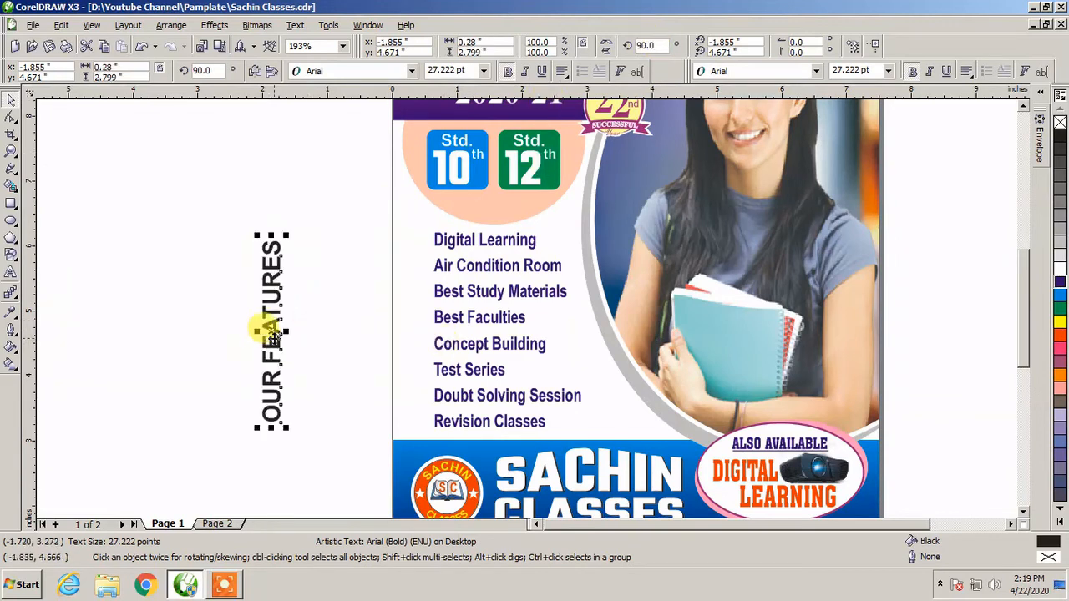
drag(267, 322, 415, 333)
- Set the features list to 19 pt and shift both the list and the vertical heading slightly to the right
click(517, 289)
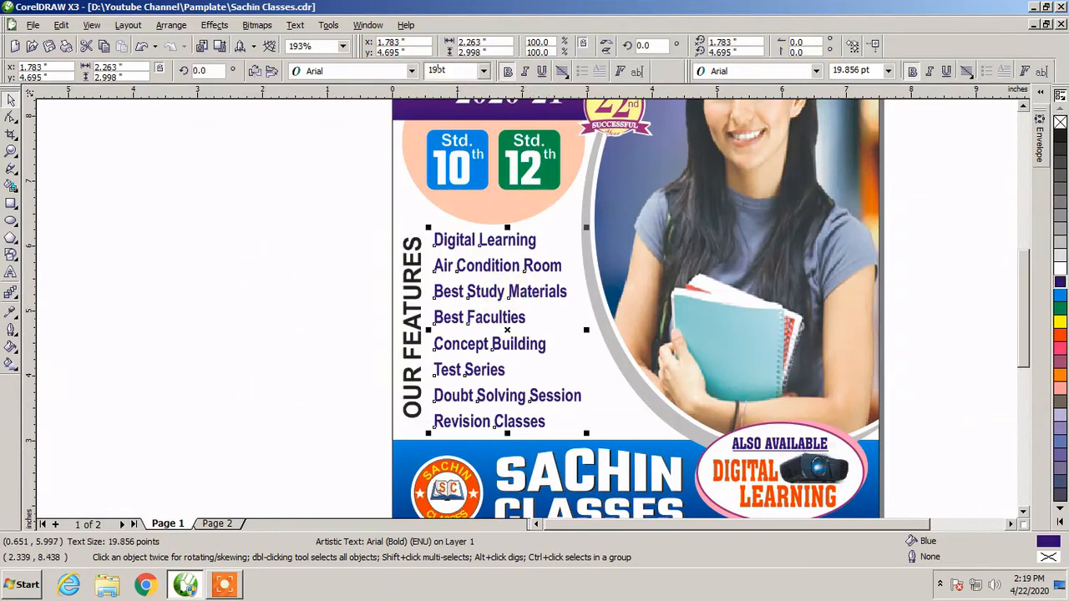
key(Return)
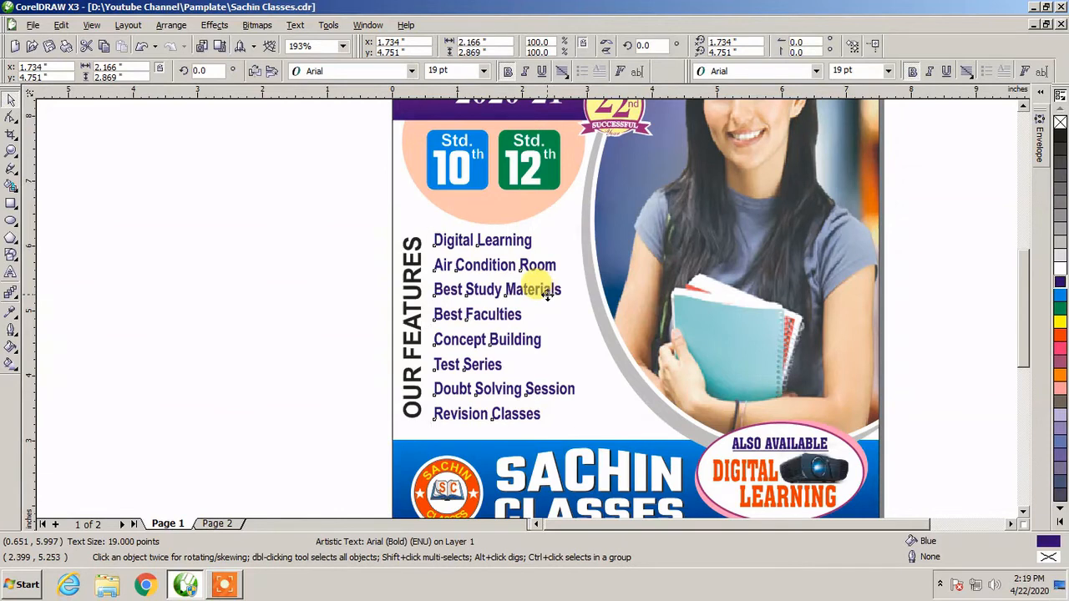
drag(547, 292, 554, 291)
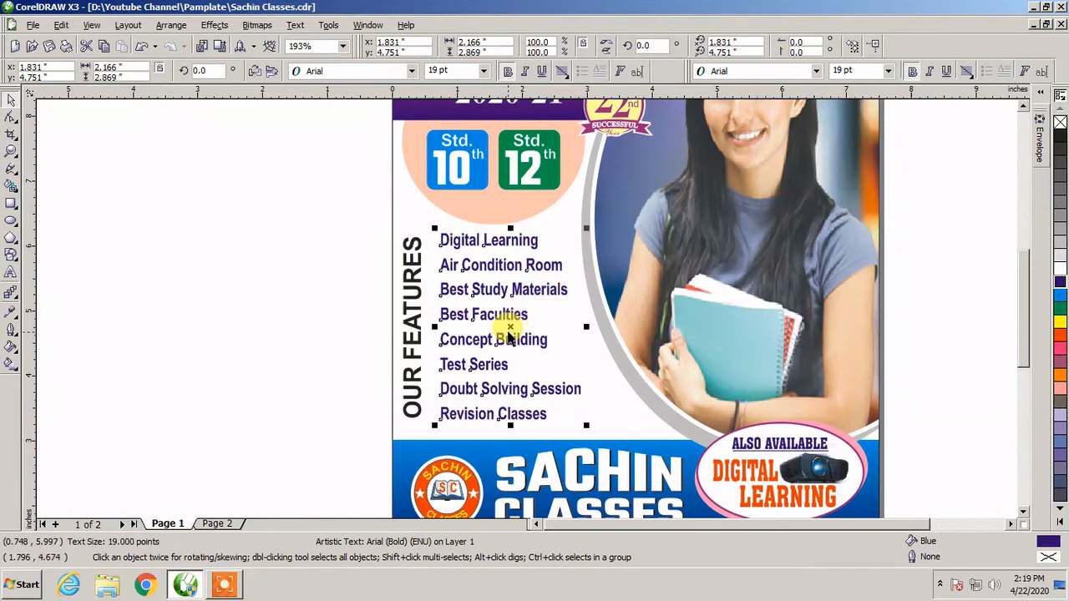
drag(418, 334, 426, 334)
- Draw a rectangle about 0.495 inches wide around the vertical OUR FEATURES heading and set its height to 2.869 inches
click(490, 267)
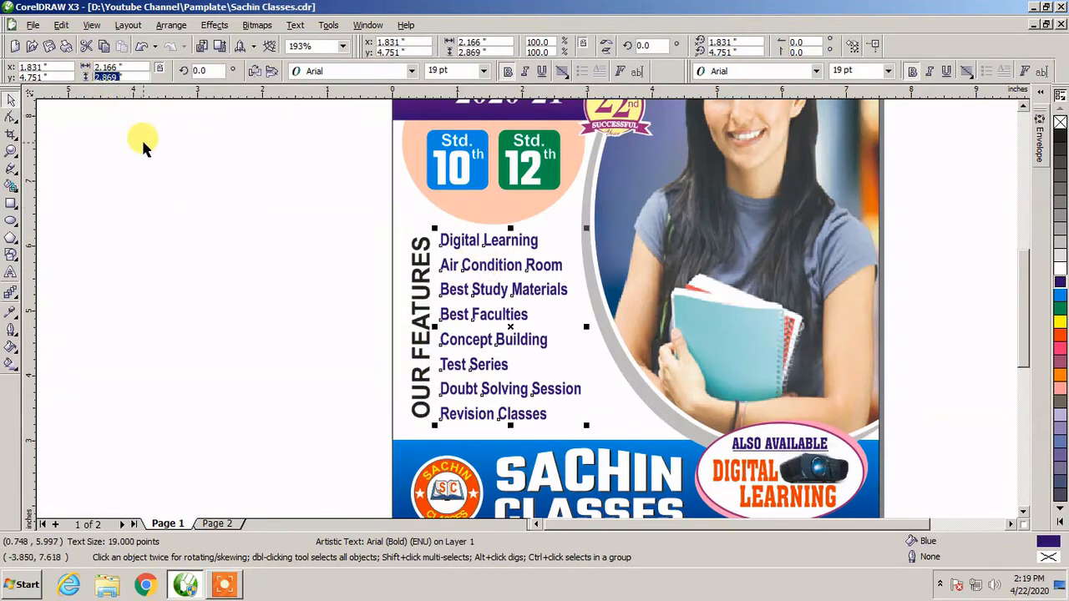
key(F6)
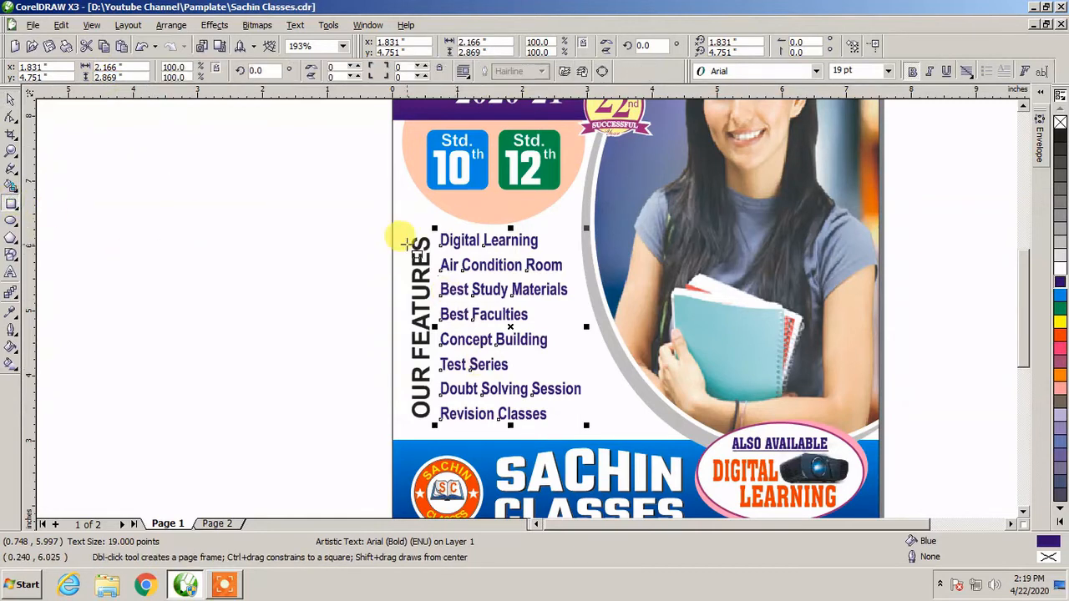
click(401, 234)
drag(403, 230, 435, 427)
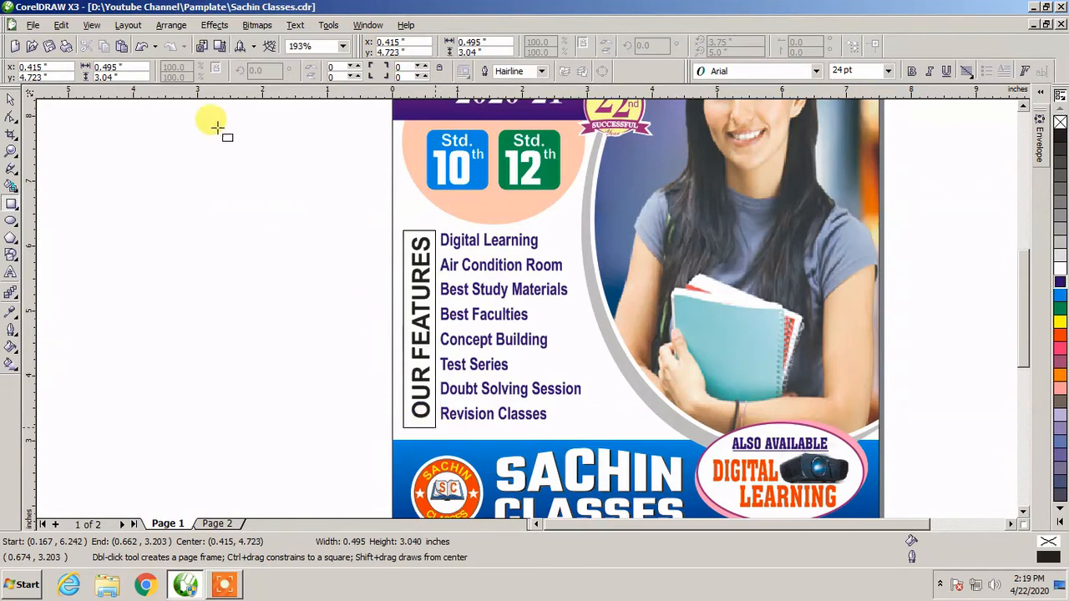
key(space)
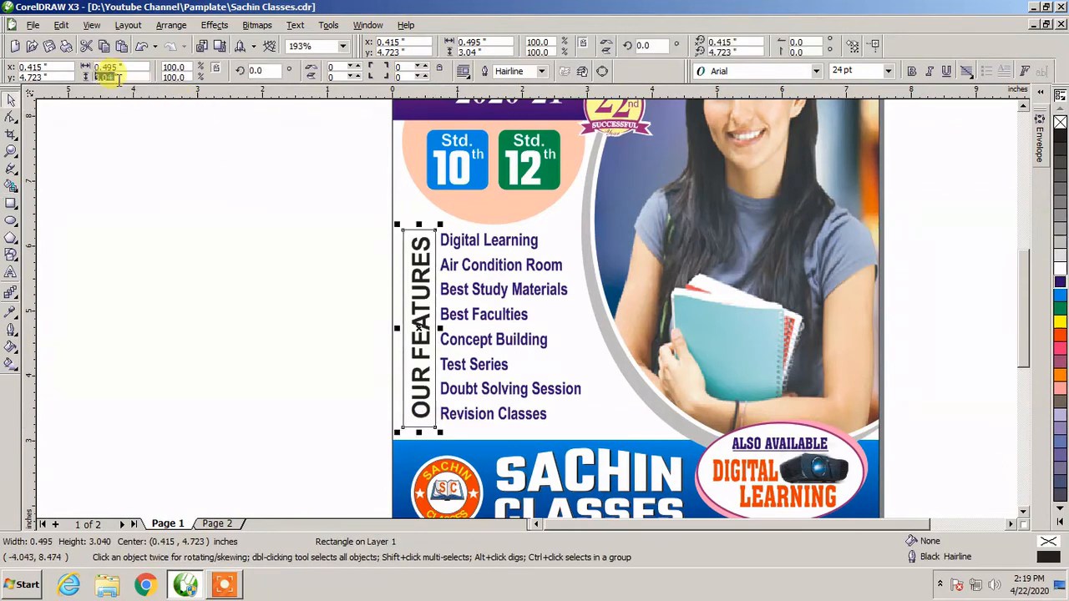
text(2.869)
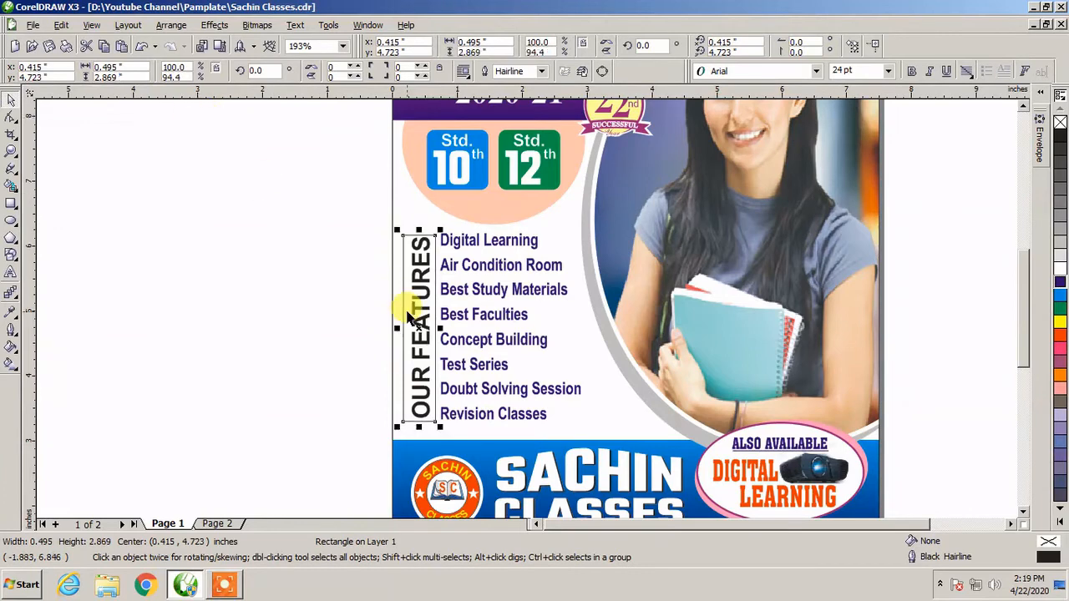
- Align the heading's rectangle vertically with the centre of the features list
drag(373, 207, 667, 437)
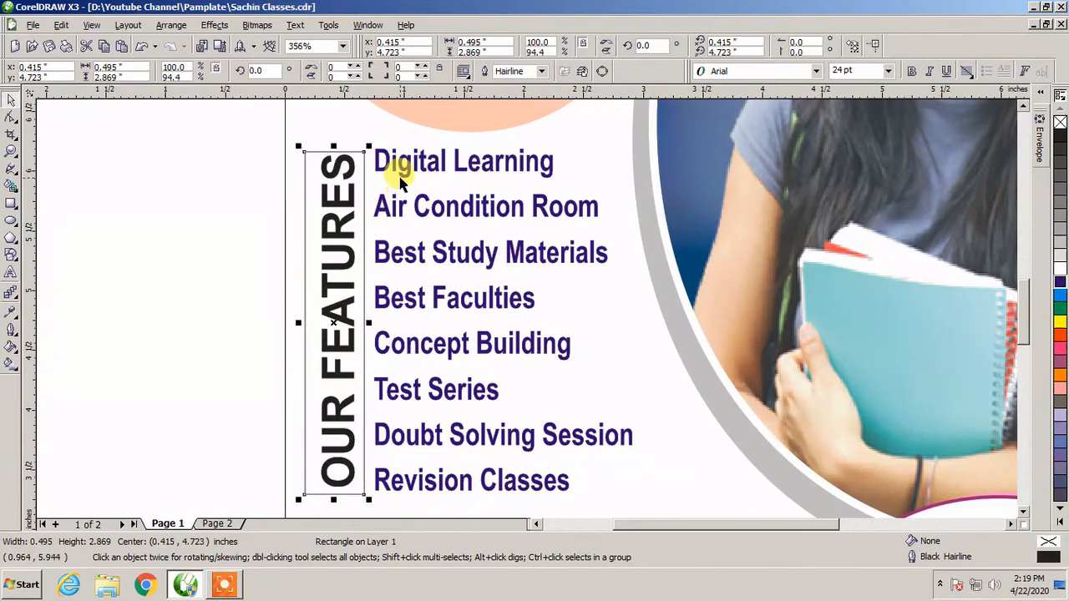
shift+click(405, 175)
key(e)
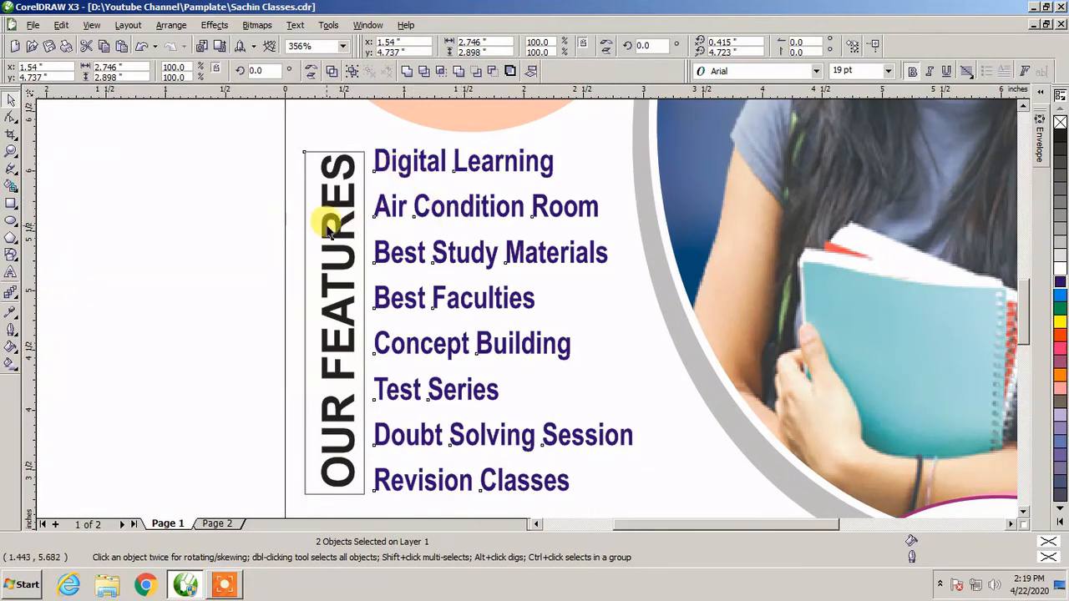
click(230, 190)
- Set the OUR FEATURES heading to 25 pt and centre it inside its rectangle
click(336, 166)
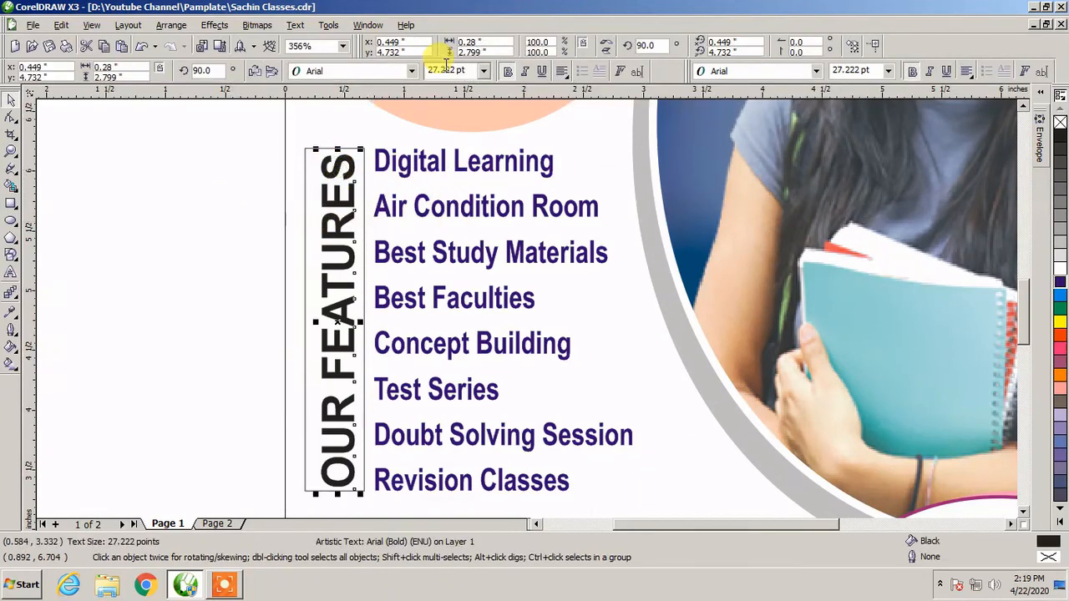
double_click(441, 69)
text(25)
key(Return)
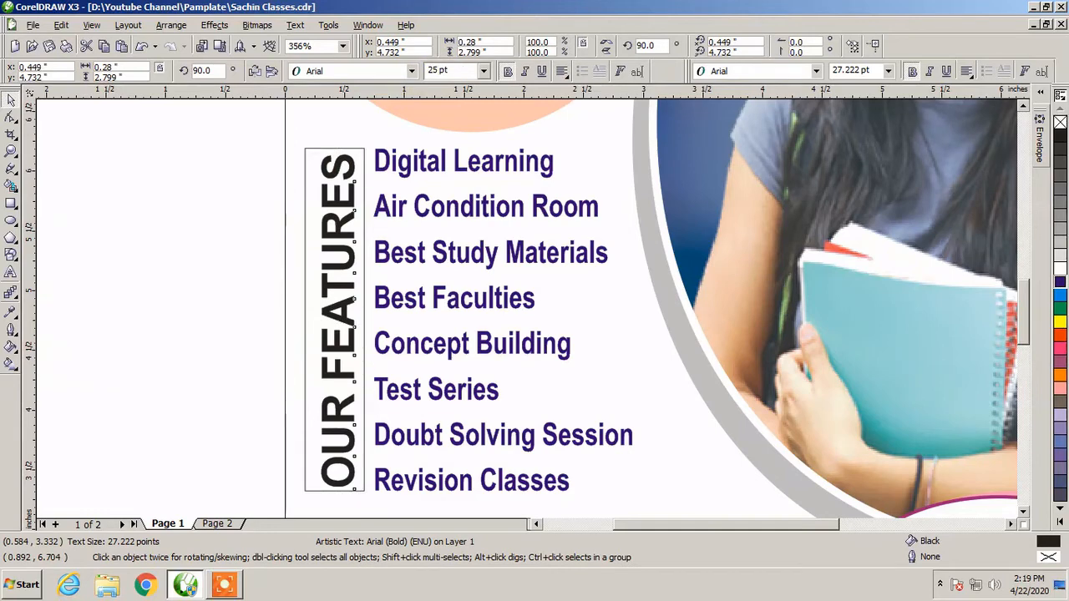
shift+click(350, 148)
key(c)
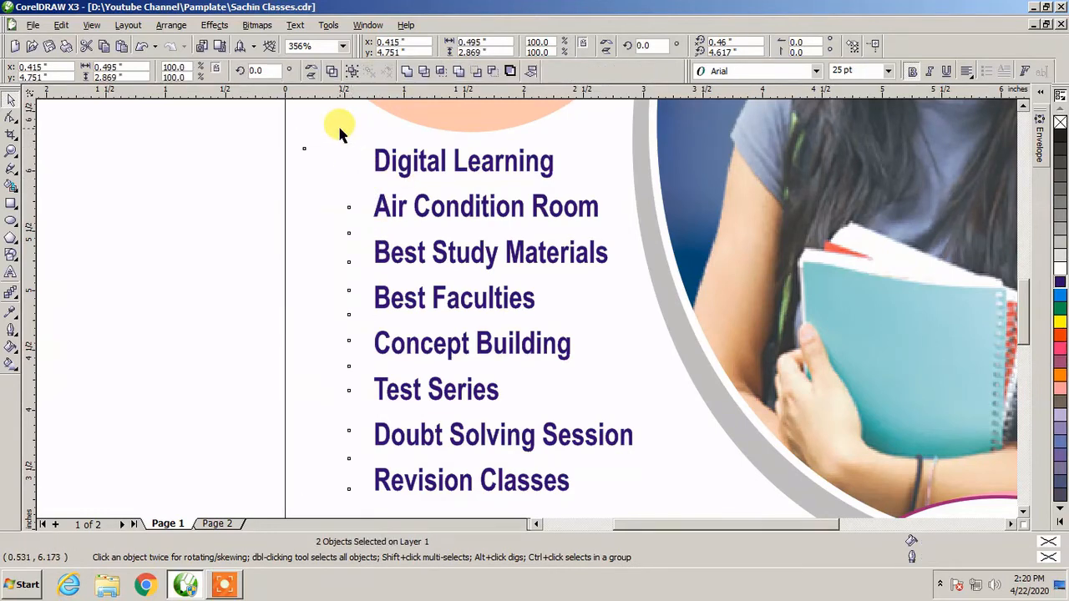
click(339, 127)
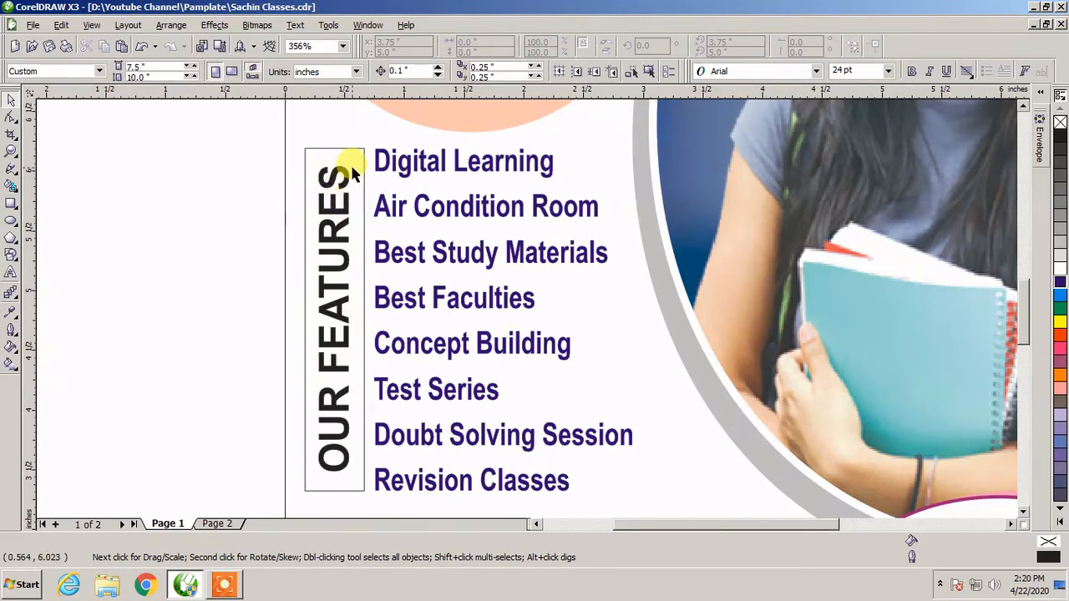
- Narrow the heading's rectangle to about 0.445 inches by moving its left edge inward
click(306, 308)
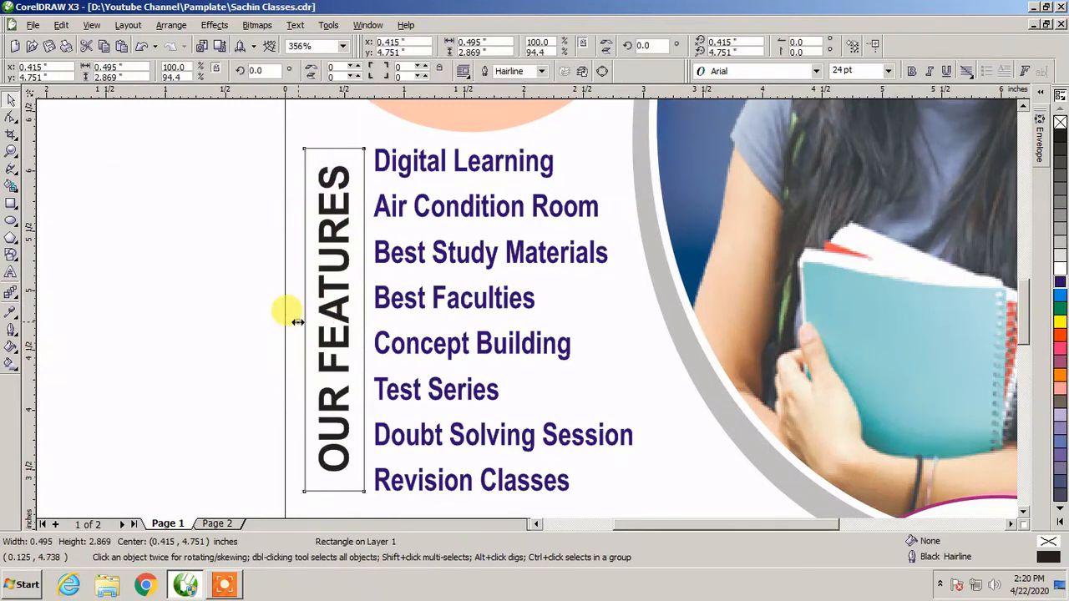
drag(297, 321, 303, 320)
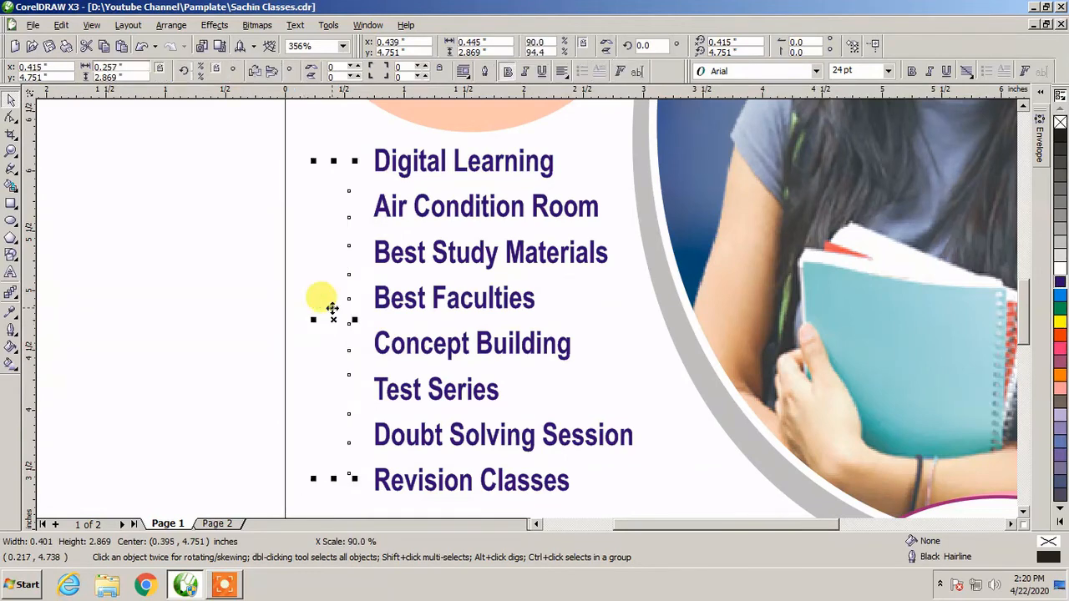